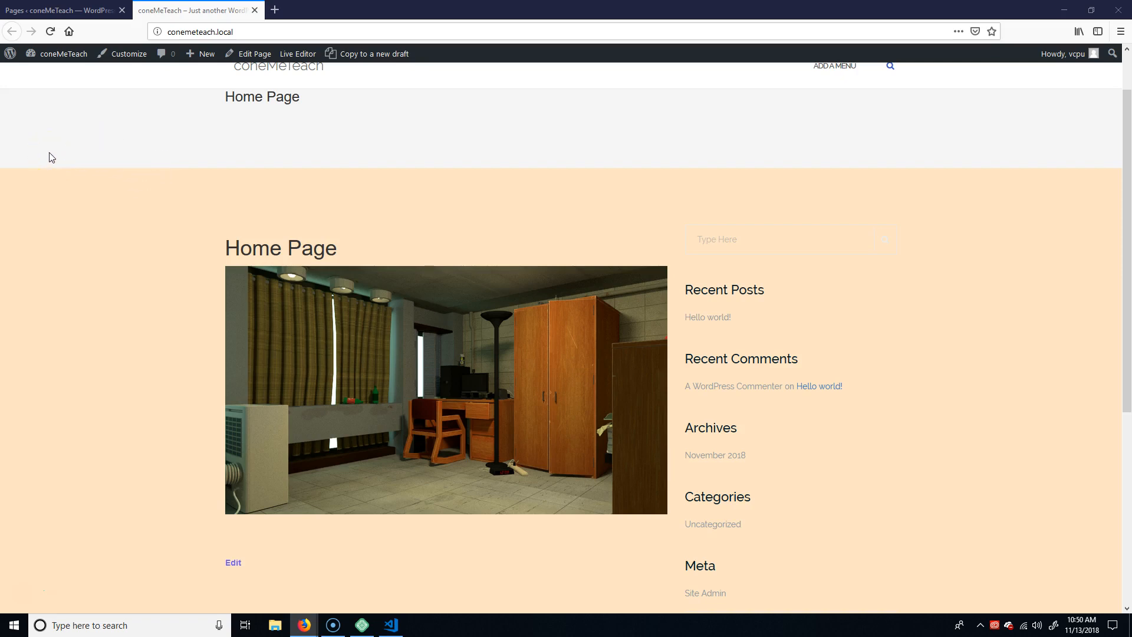
Open the Widgets settings in the site admin and delete the Search widget from the Sidebar area.
{"action": "left_click", "coordinate": [53, 10]}
{"action": "mouse_move", "coordinate": [53, 236]}
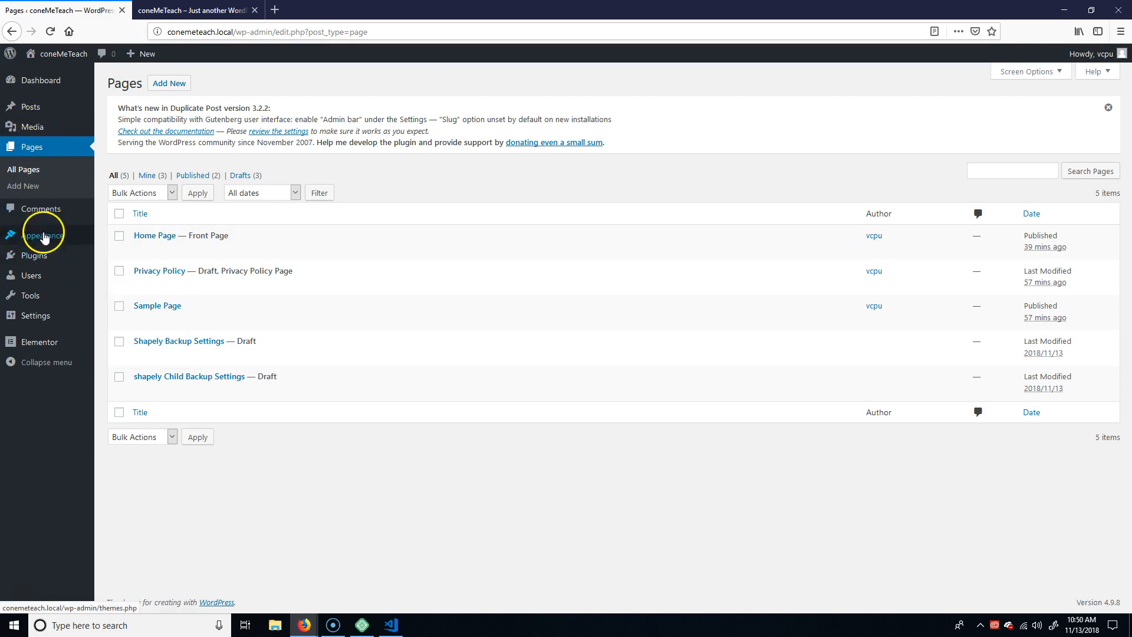
{"action": "left_click", "coordinate": [115, 271]}
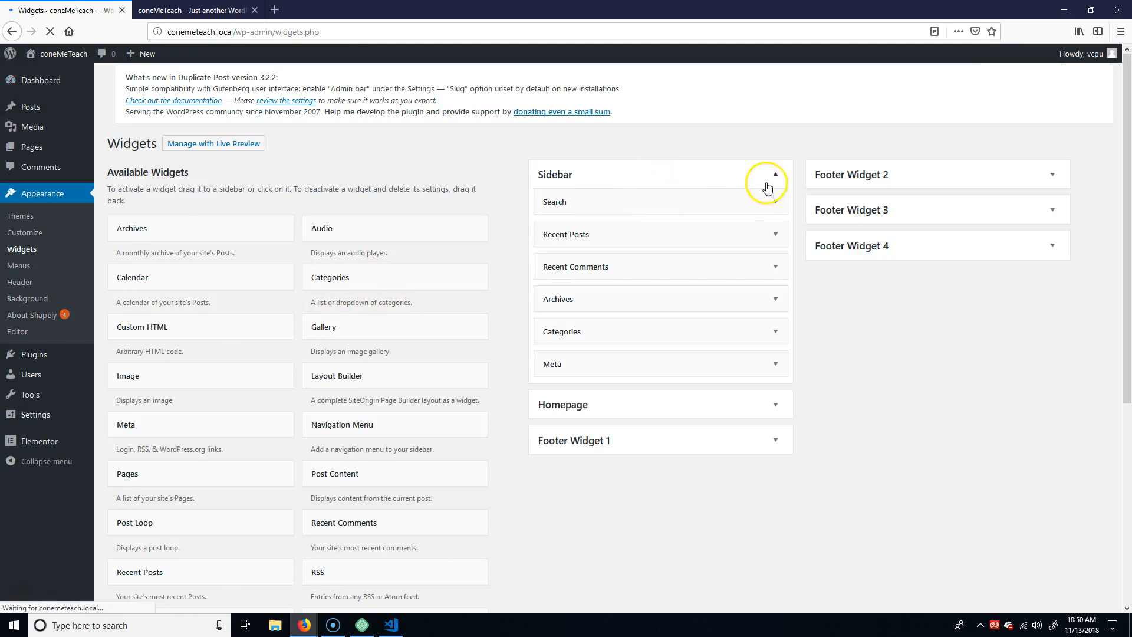
{"action": "left_click", "coordinate": [778, 181]}
{"action": "left_click", "coordinate": [779, 182]}
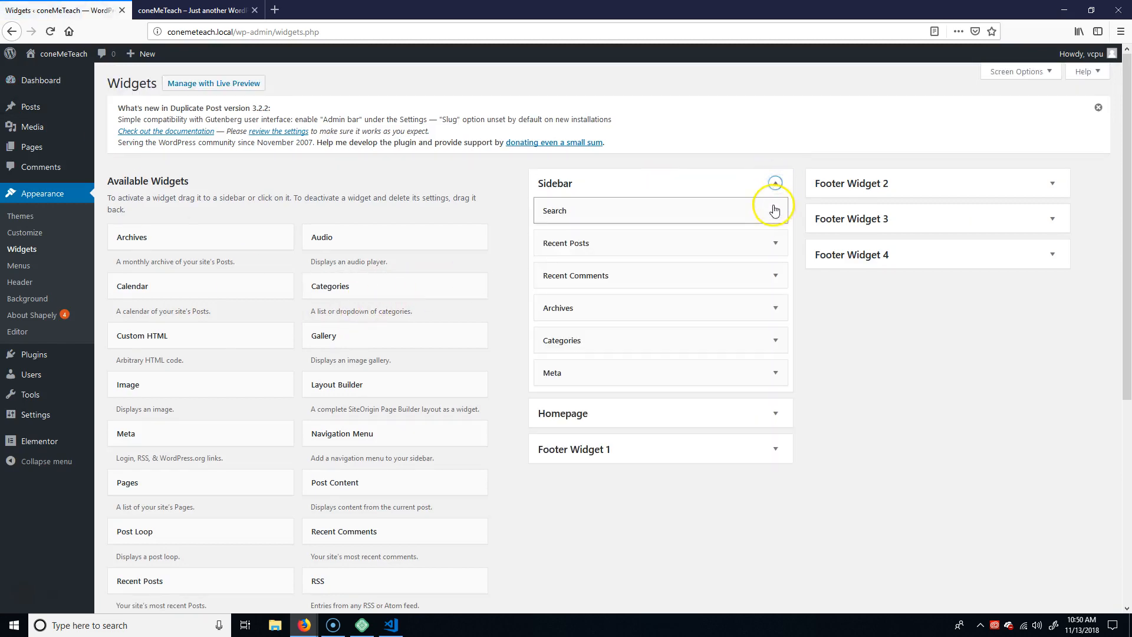
{"action": "left_click", "coordinate": [774, 210]}
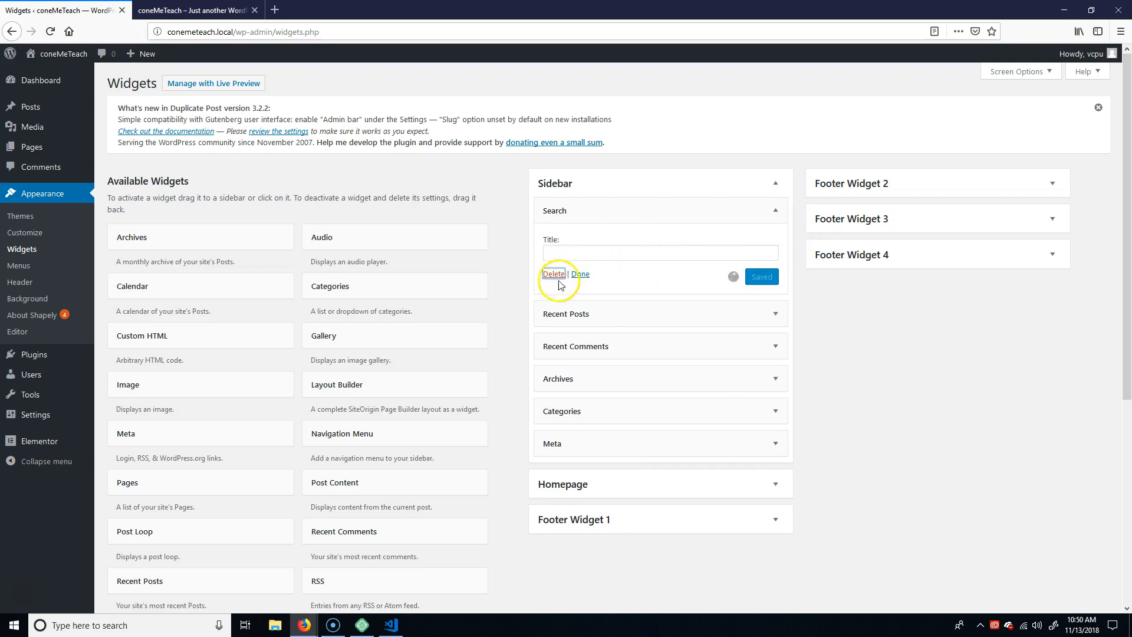
Delete the Recent Posts and Recent Comments widgets from the Sidebar area.
{"action": "left_click", "coordinate": [775, 211]}
{"action": "left_click", "coordinate": [555, 321]}
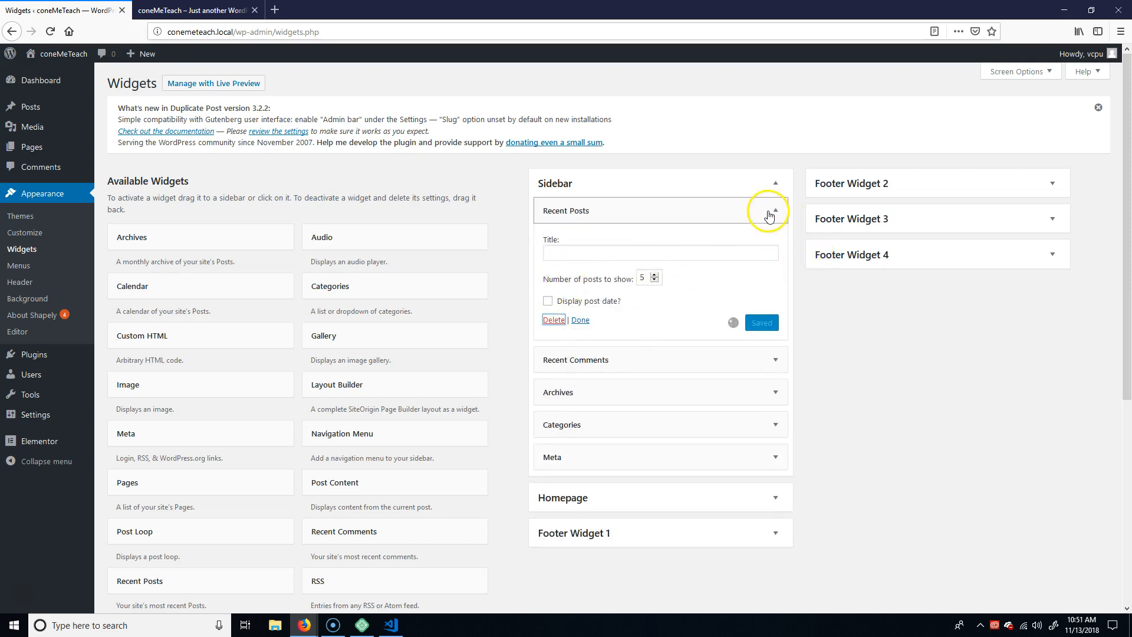
{"action": "left_click", "coordinate": [775, 361]}
{"action": "left_click", "coordinate": [555, 448]}
Delete the Archives and Meta widgets from the Sidebar area.
{"action": "scroll", "coordinate": [770, 434], "scroll_direction": "down", "scroll_amount": 3}
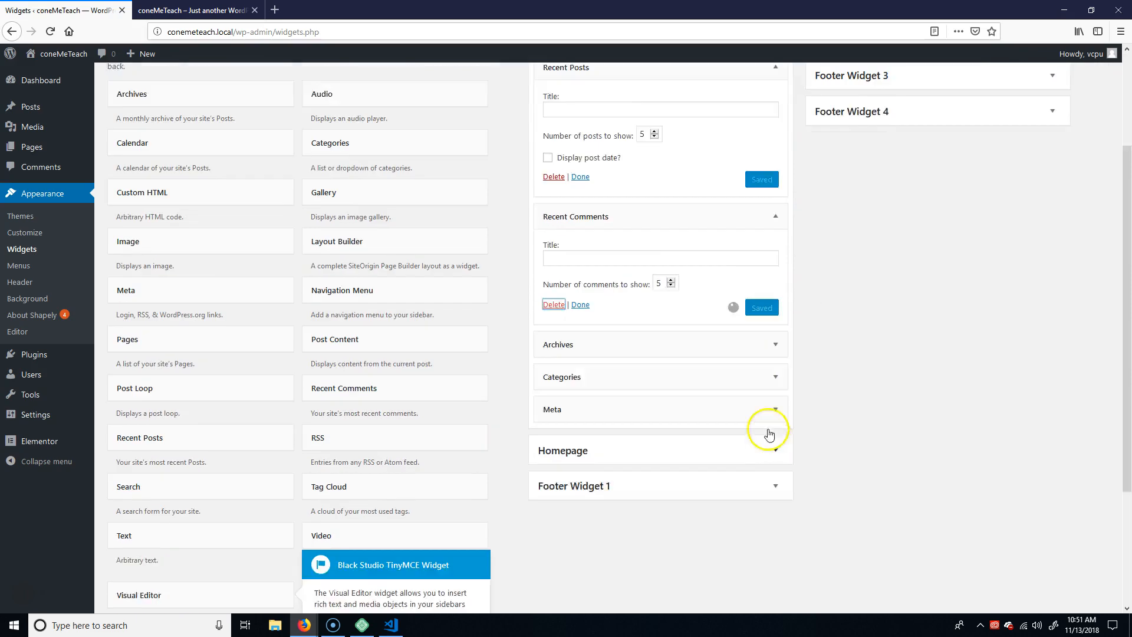
{"action": "left_click", "coordinate": [774, 307]}
{"action": "left_click", "coordinate": [553, 405]}
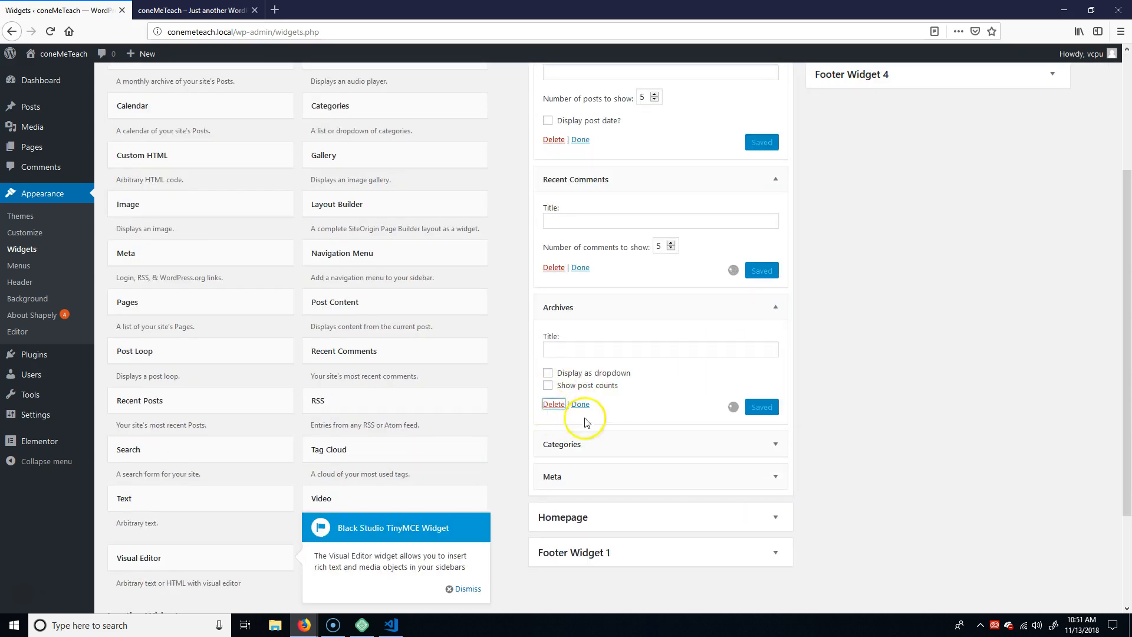
{"action": "scroll", "coordinate": [648, 422], "scroll_direction": "down", "scroll_amount": 5}
{"action": "left_click", "coordinate": [776, 191]}
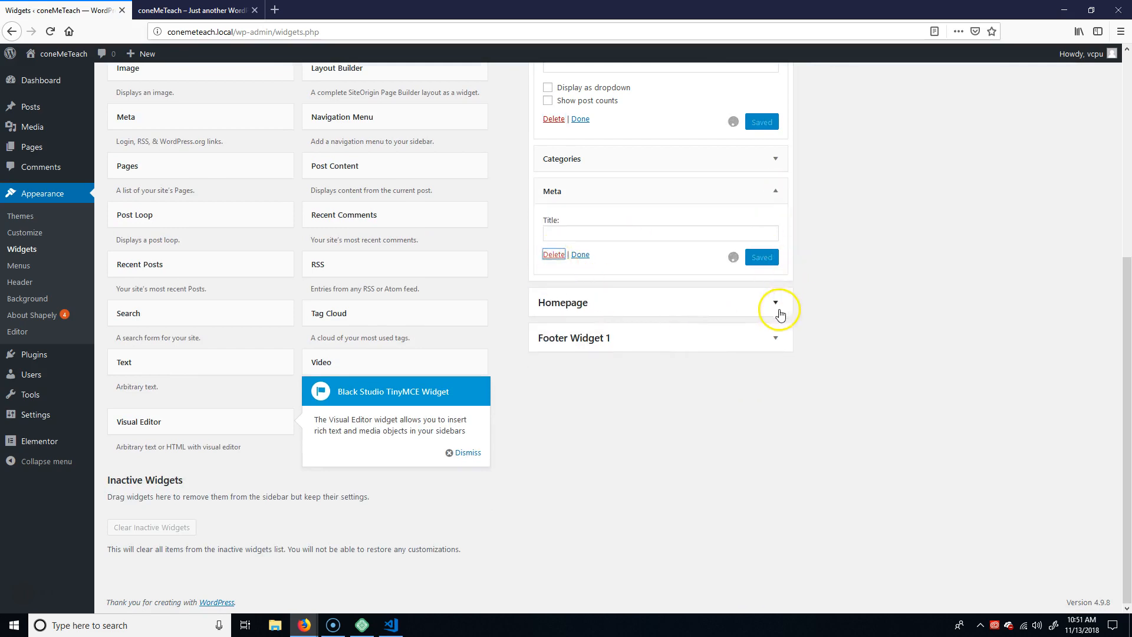
Delete the Categories widget from the Sidebar area.
{"action": "scroll", "coordinate": [825, 313], "scroll_direction": "up", "scroll_amount": 5}
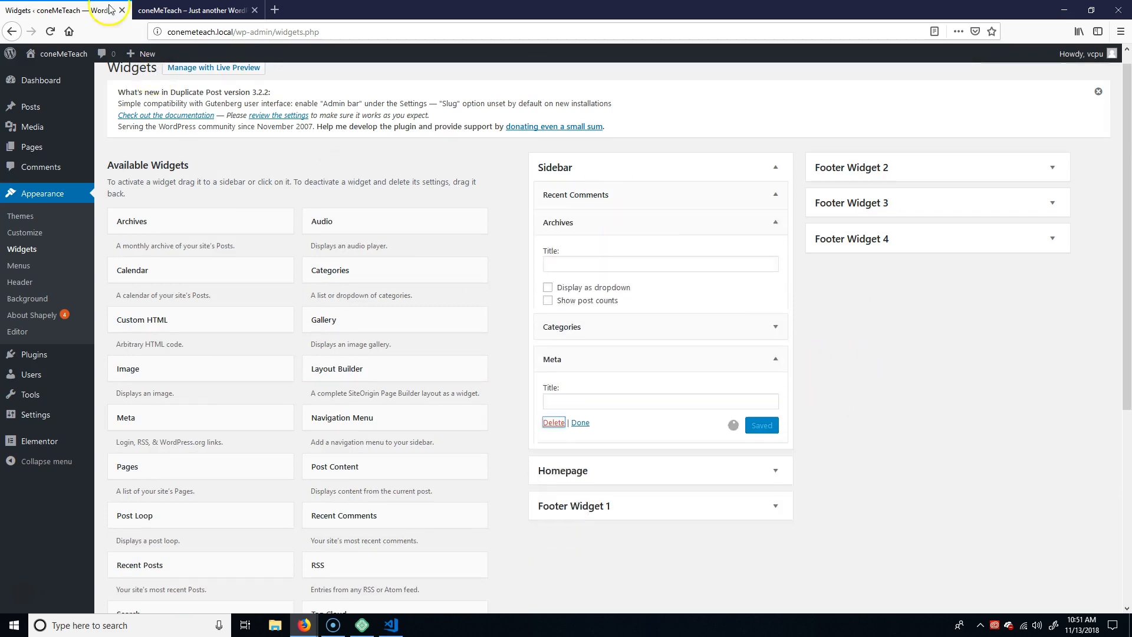
{"action": "left_click", "coordinate": [171, 10]}
{"action": "left_click", "coordinate": [112, 15]}
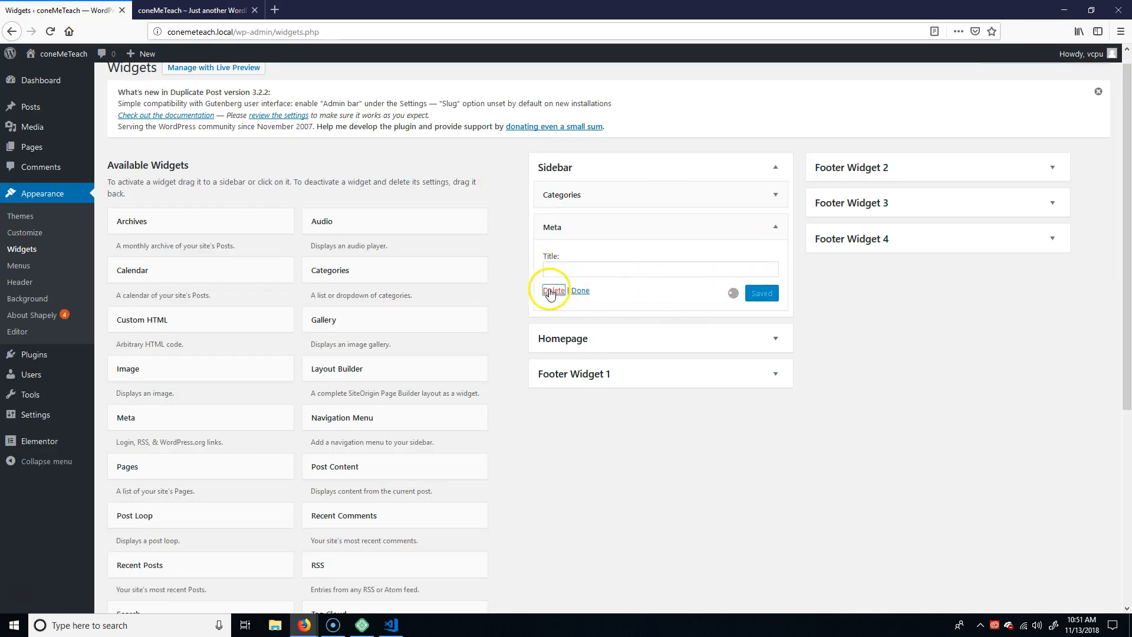
{"action": "left_click", "coordinate": [775, 190]}
{"action": "left_click", "coordinate": [554, 303]}
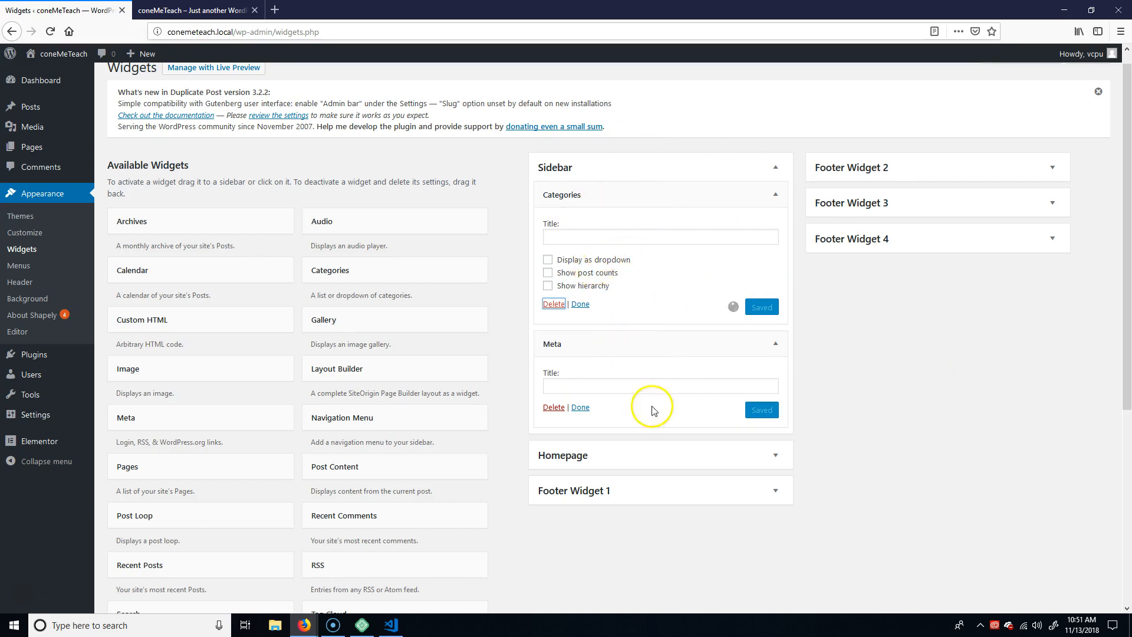
{"action": "left_click", "coordinate": [580, 407]}
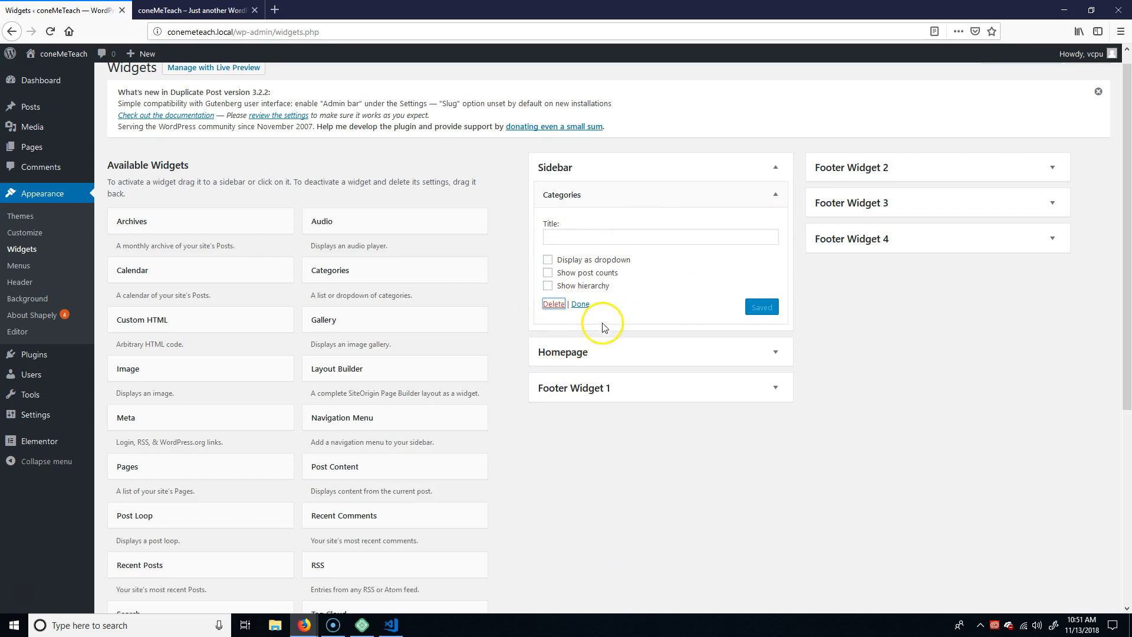
{"action": "left_click", "coordinate": [553, 303]}
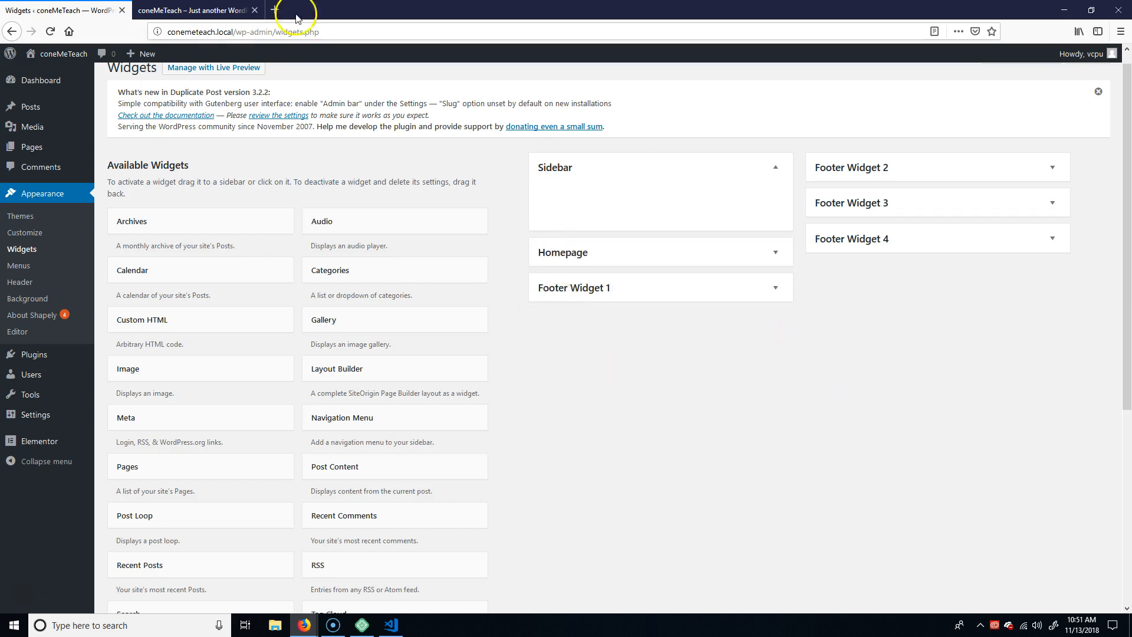
Reload the live home page and check the sidebar space beside the image.
{"action": "left_click", "coordinate": [201, 11]}
{"action": "left_click", "coordinate": [54, 11]}
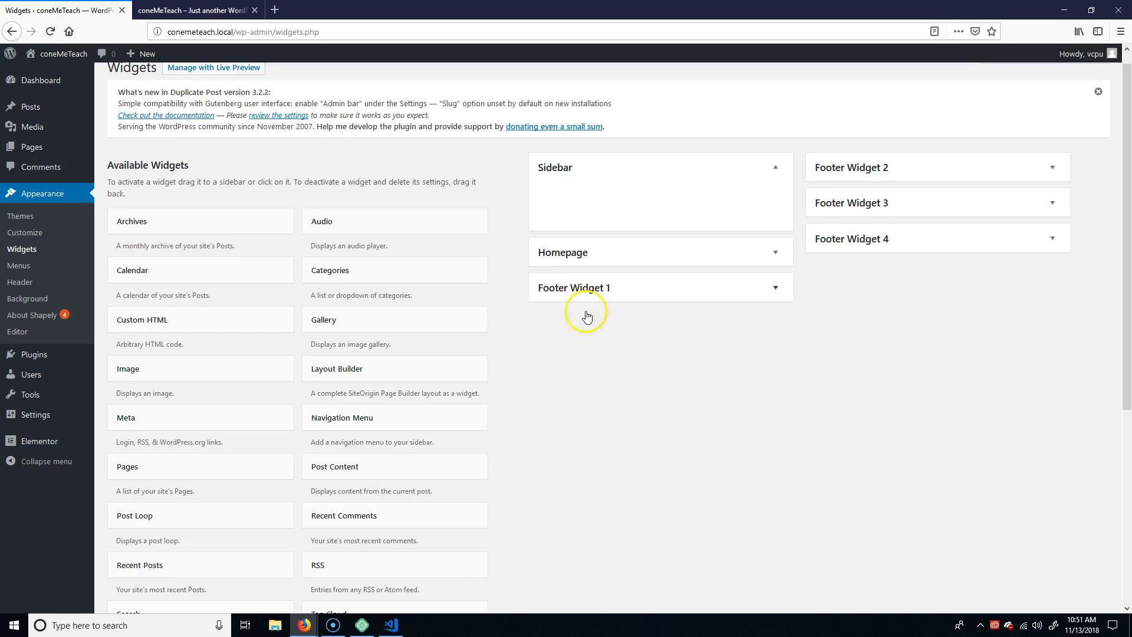
{"action": "scroll", "coordinate": [586, 317], "scroll_direction": "down", "scroll_amount": 5}
{"action": "scroll", "coordinate": [592, 417], "scroll_direction": "up", "scroll_amount": 5}
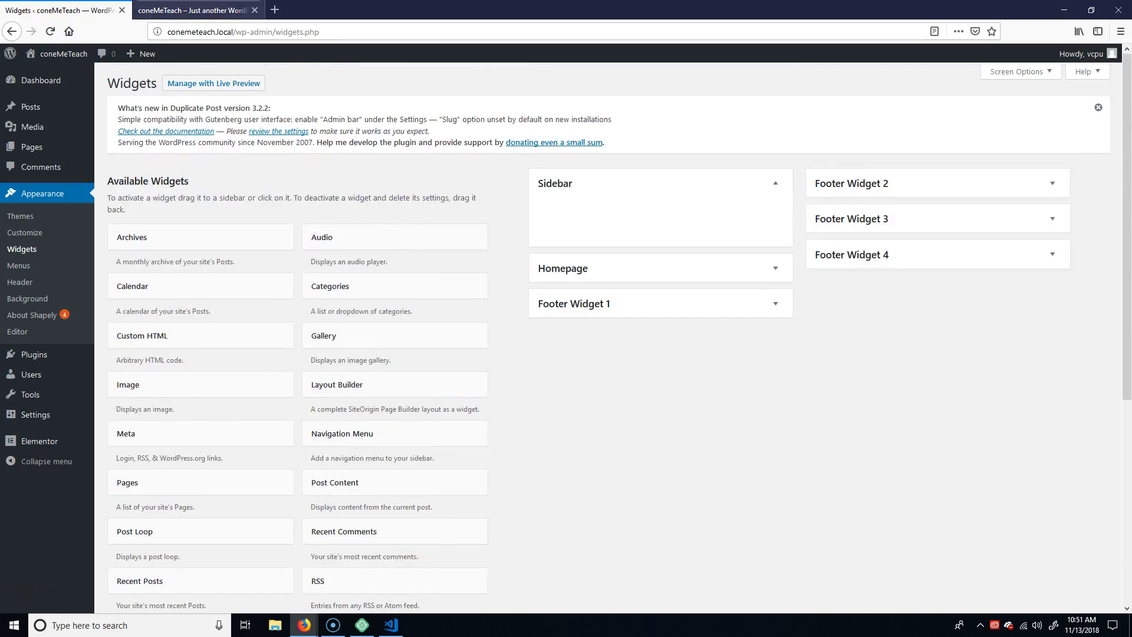
{"action": "left_click", "coordinate": [201, 11]}
{"action": "left_click", "coordinate": [49, 32]}
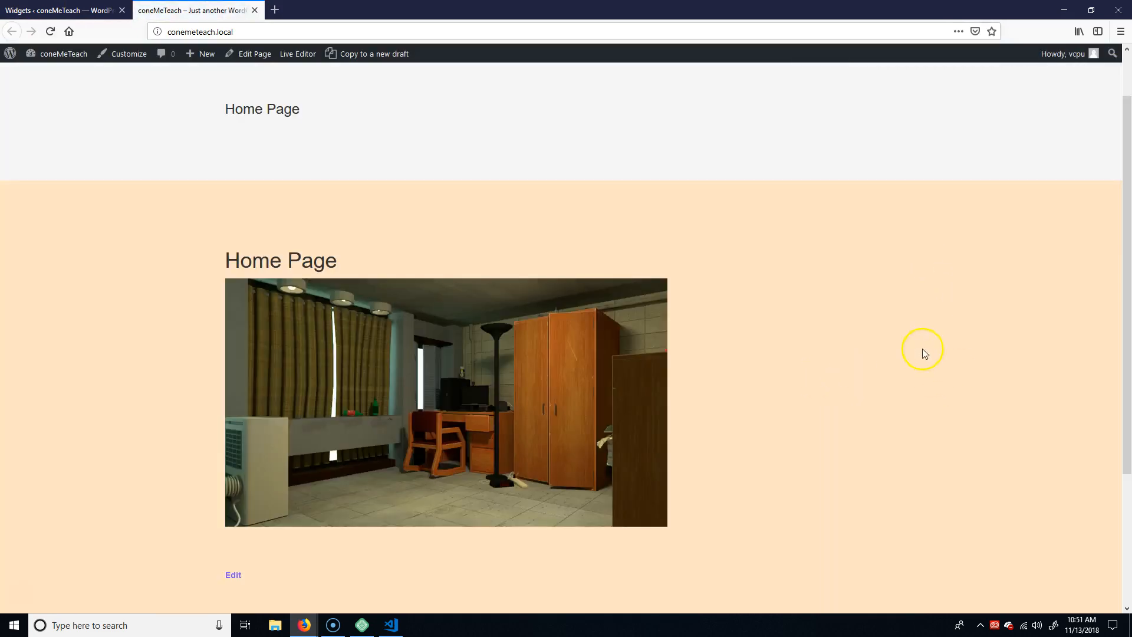
{"action": "scroll", "coordinate": [902, 366], "scroll_direction": "down", "scroll_amount": 3}
{"action": "scroll", "coordinate": [878, 380], "scroll_direction": "up", "scroll_amount": 5}
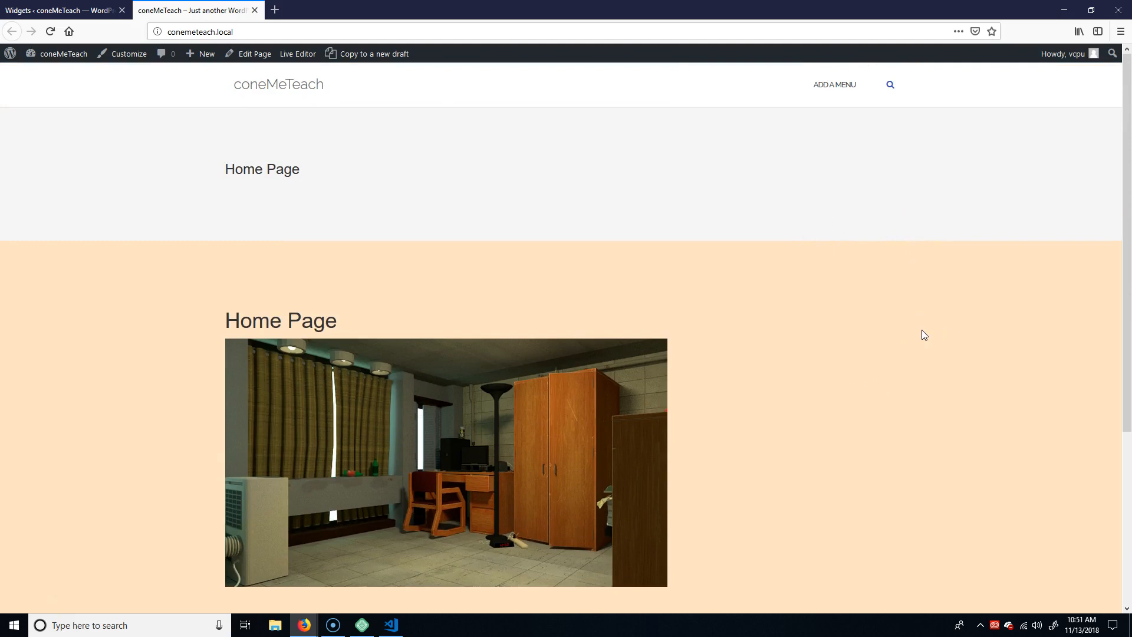
Review the list of available widgets in the site admin and collapse the Sidebar area.
{"action": "left_click", "coordinate": [35, 11]}
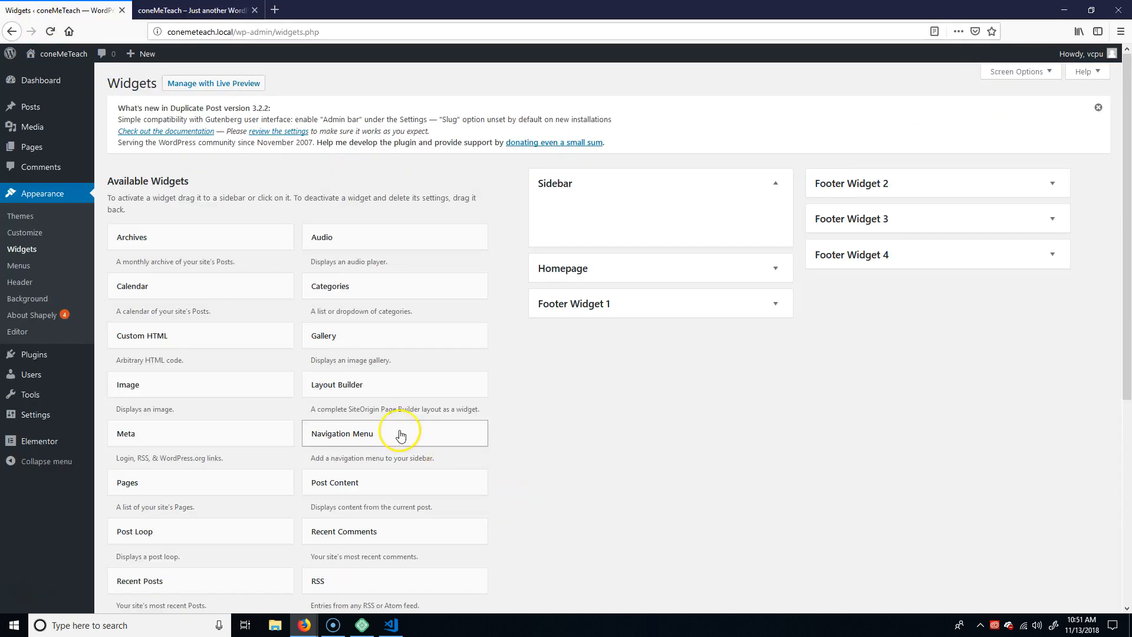
{"action": "scroll", "coordinate": [389, 436], "scroll_direction": "down", "scroll_amount": 3}
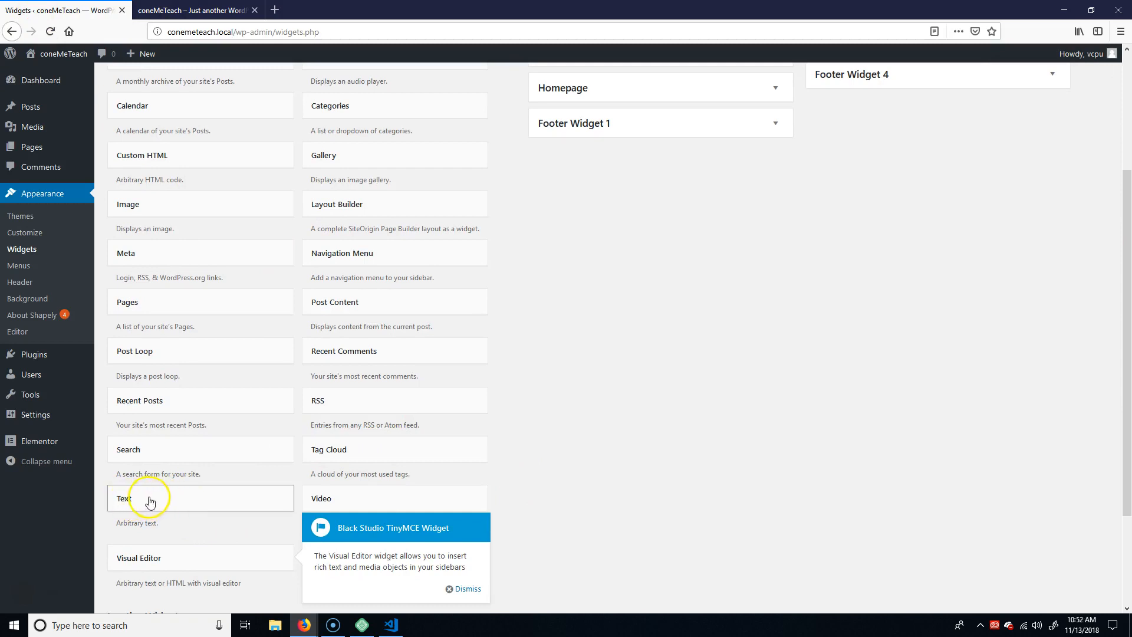
{"action": "scroll", "coordinate": [678, 188], "scroll_direction": "up", "scroll_amount": 3}
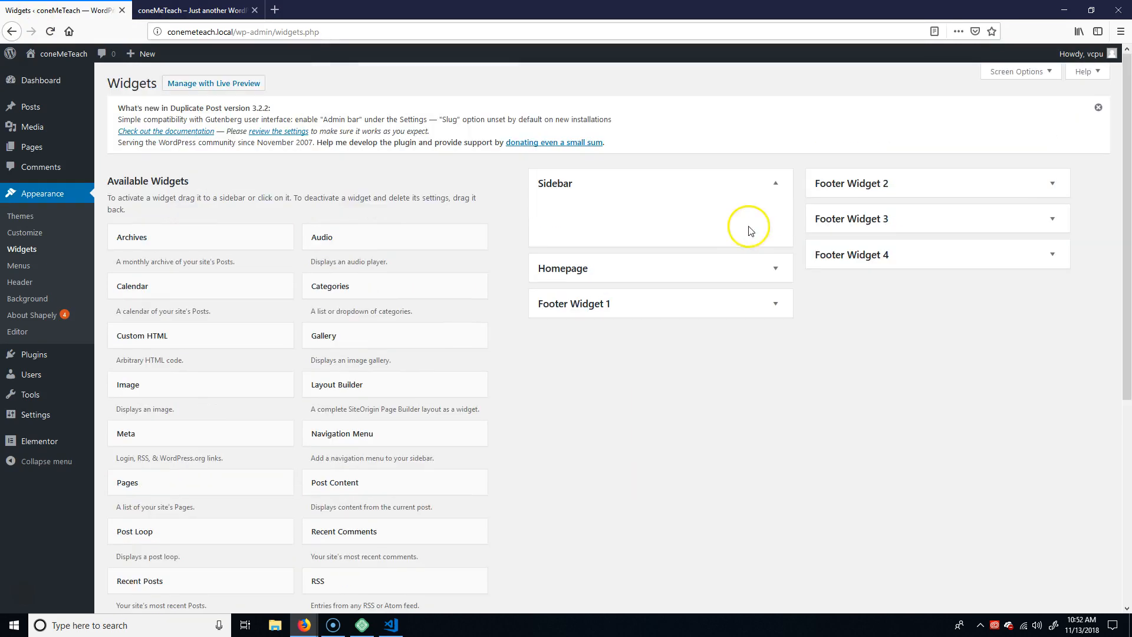
{"action": "left_click", "coordinate": [773, 187]}
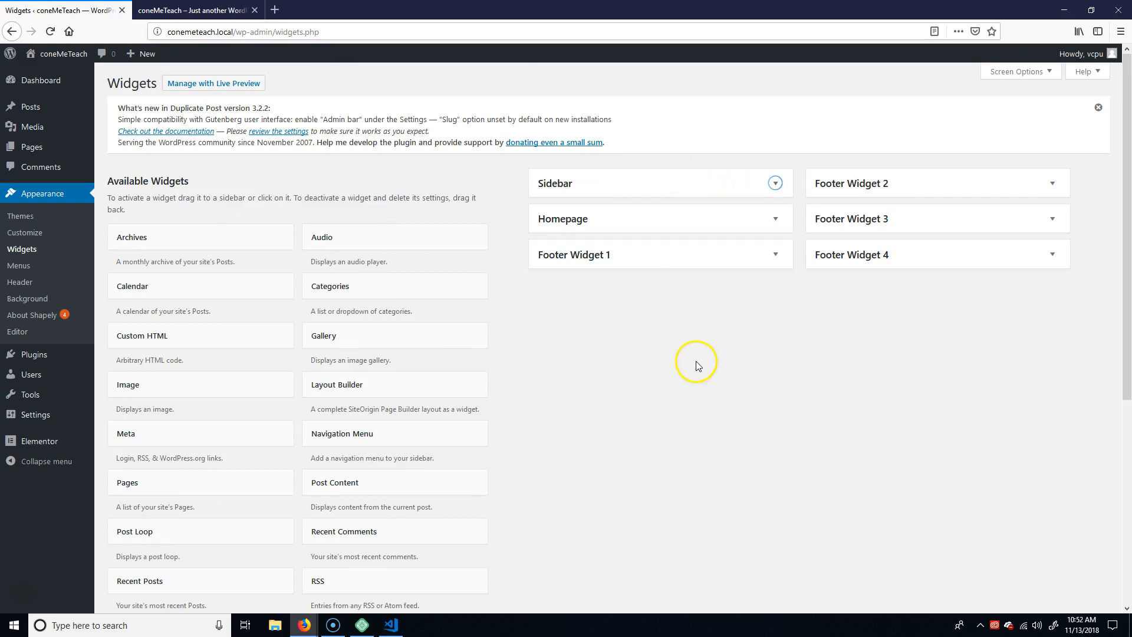
Check the page title in the header band of the live home page.
{"action": "left_click", "coordinate": [192, 10]}
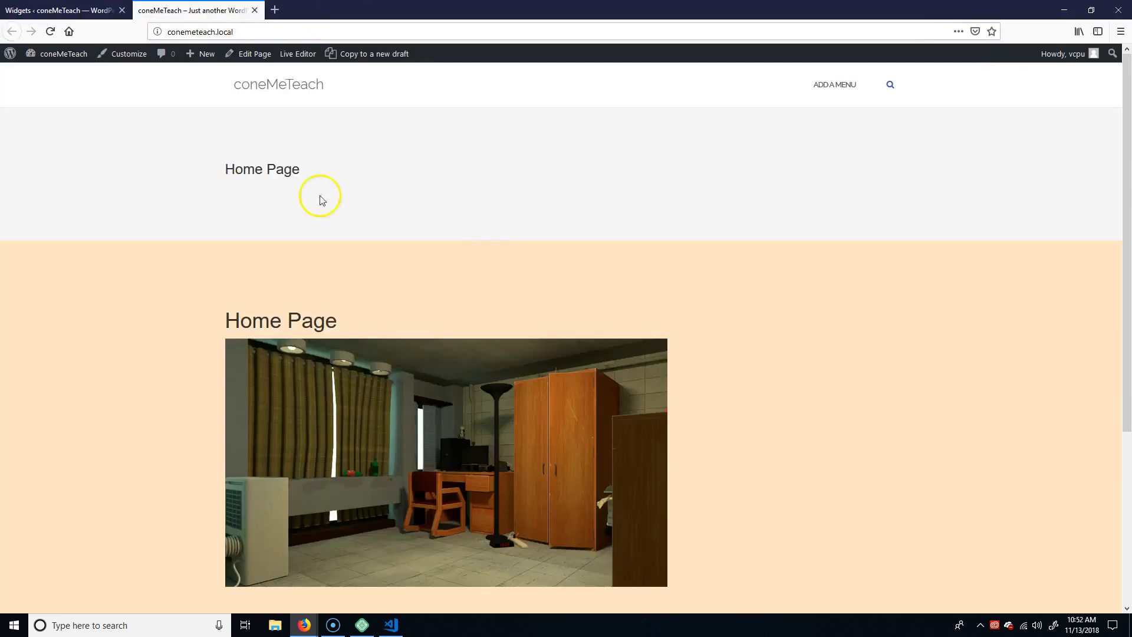
{"action": "left_click_drag", "start_coordinate": [242, 170], "coordinate": [326, 174]}
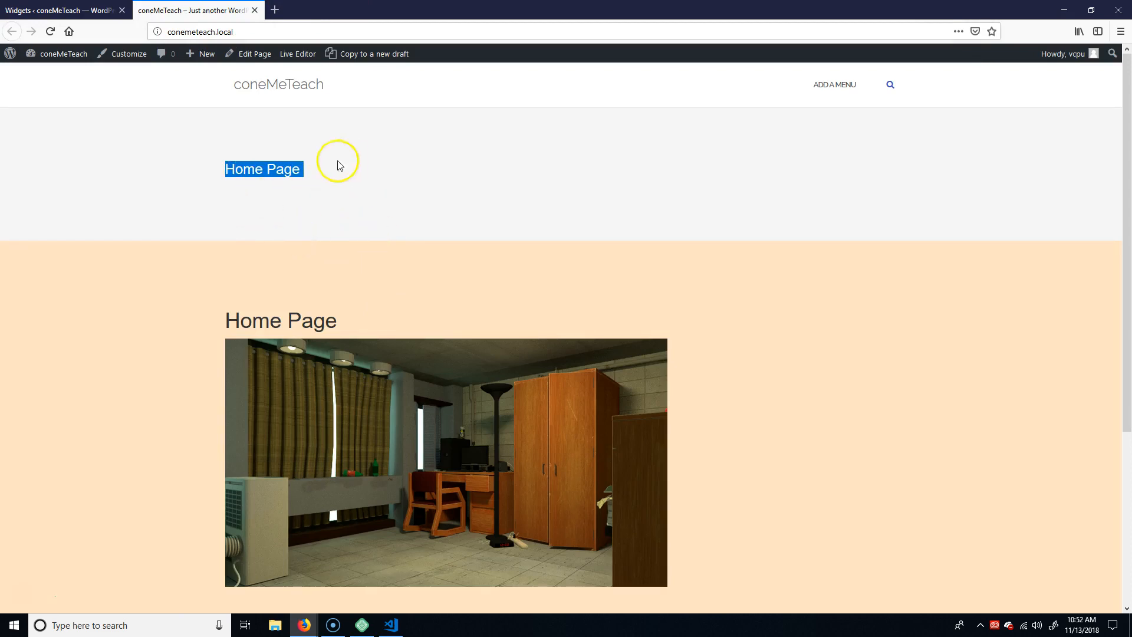
{"action": "left_click", "coordinate": [59, 10]}
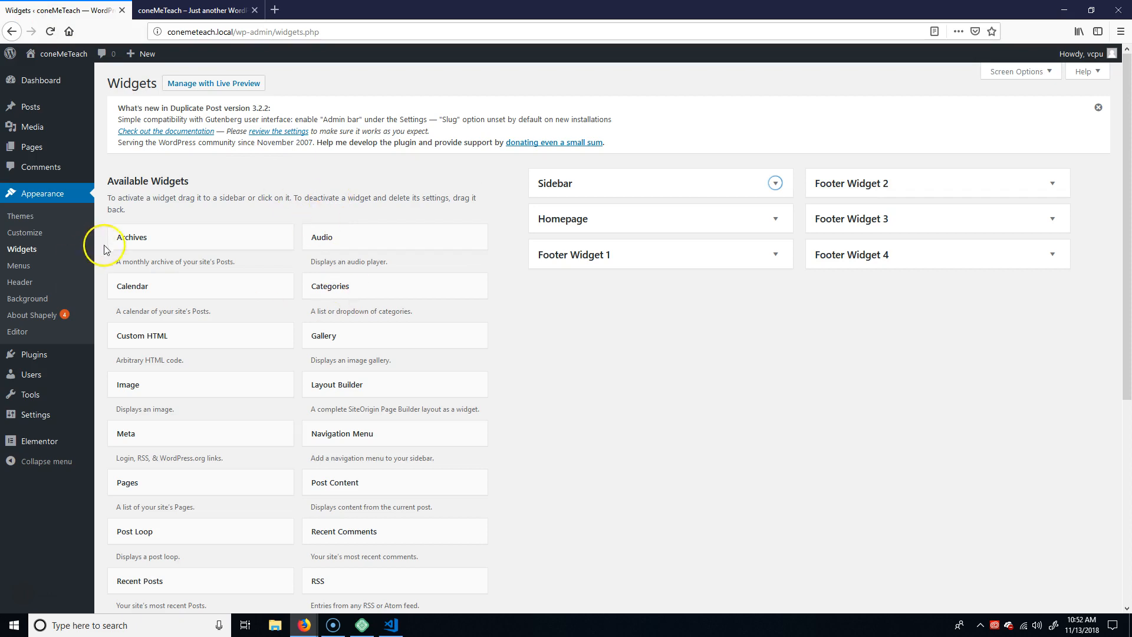
Open Home Page for editing from the pages list, enable hiding its title and update the page.
{"action": "left_click", "coordinate": [13, 166]}
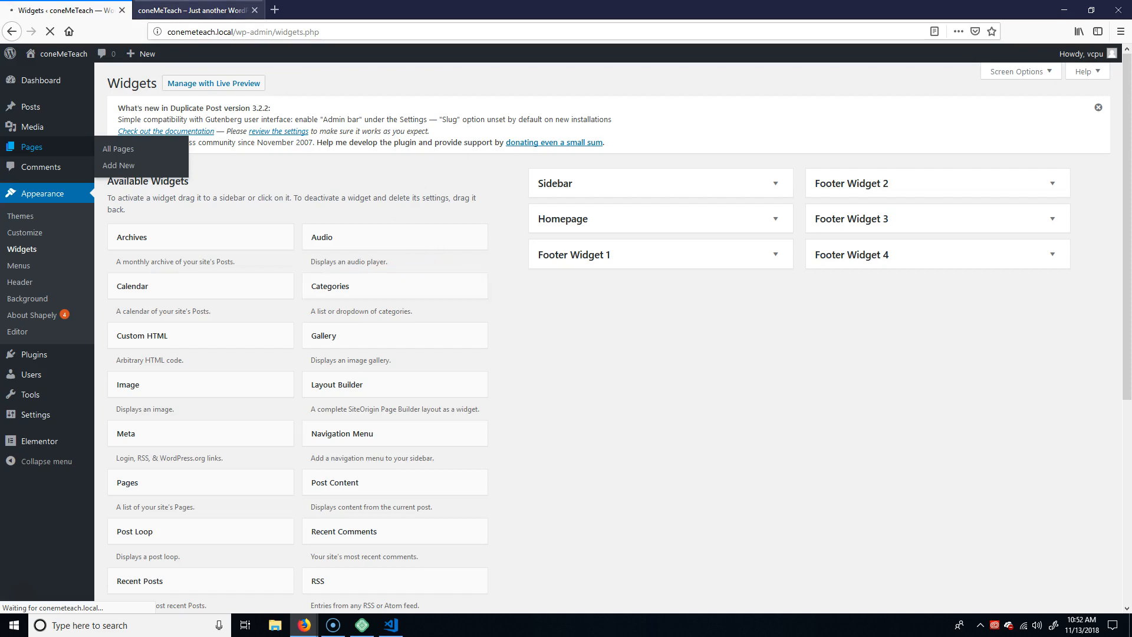
{"action": "left_click", "coordinate": [194, 10]}
{"action": "scroll", "coordinate": [658, 478], "scroll_direction": "down", "scroll_amount": 5}
{"action": "scroll", "coordinate": [659, 477], "scroll_direction": "up", "scroll_amount": 4}
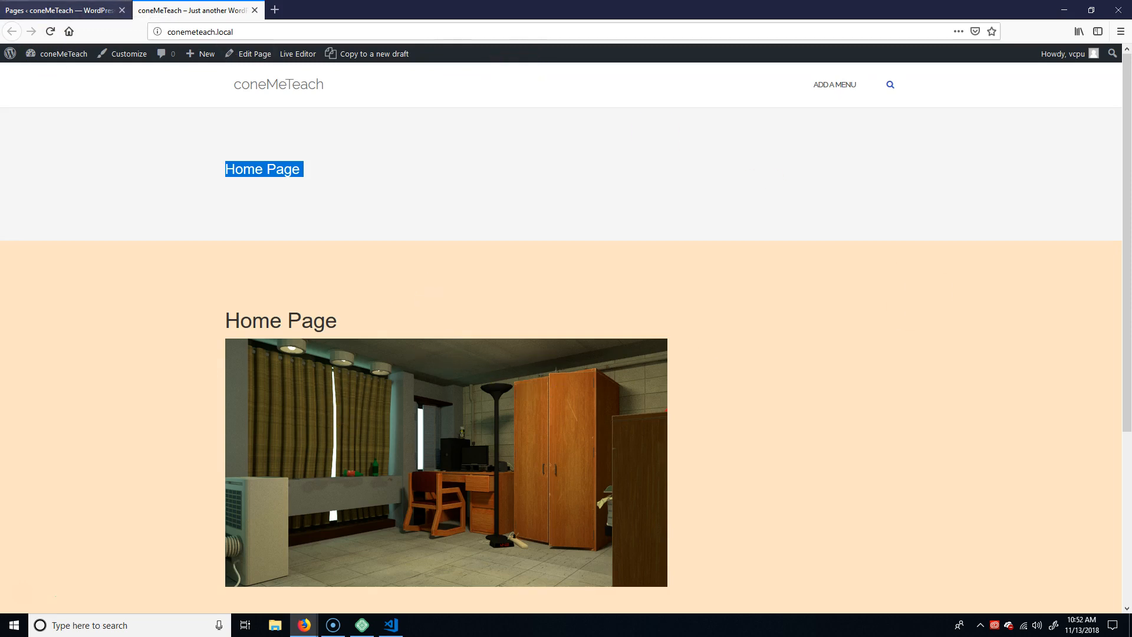
{"action": "left_click", "coordinate": [59, 10]}
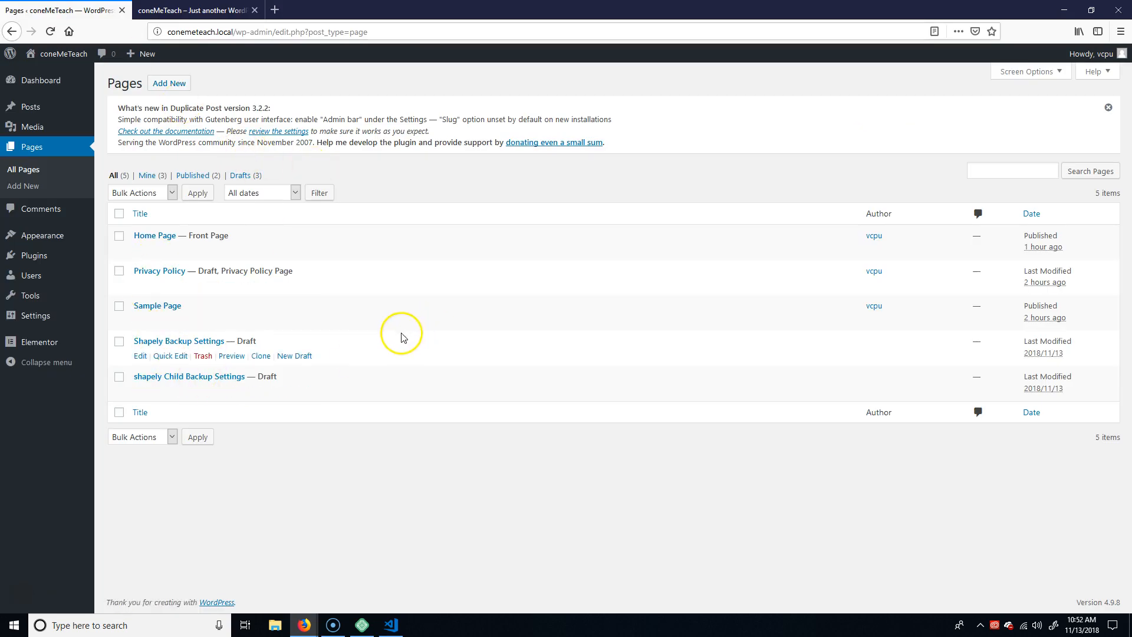
{"action": "left_click", "coordinate": [152, 236]}
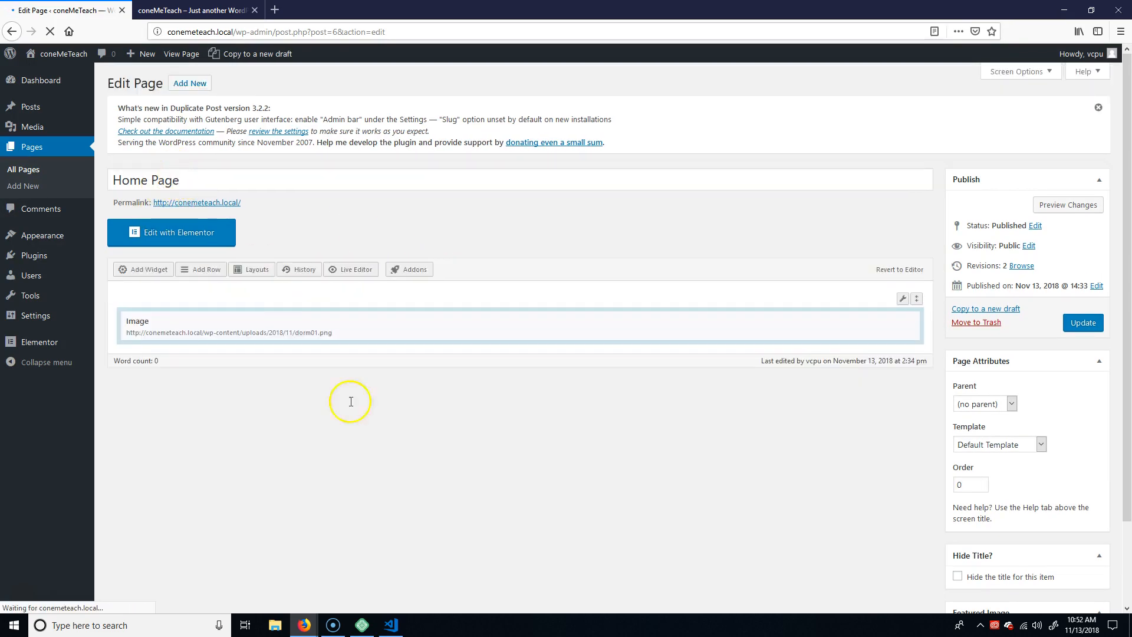
{"action": "scroll", "coordinate": [992, 490], "scroll_direction": "down", "scroll_amount": 3}
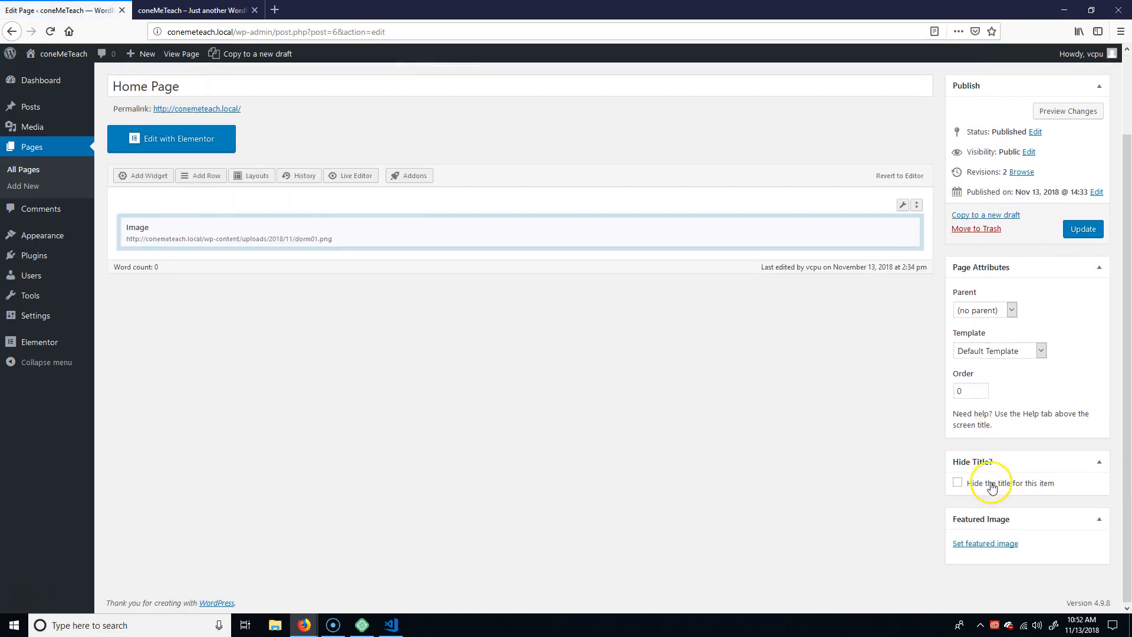
{"action": "left_click", "coordinate": [957, 482]}
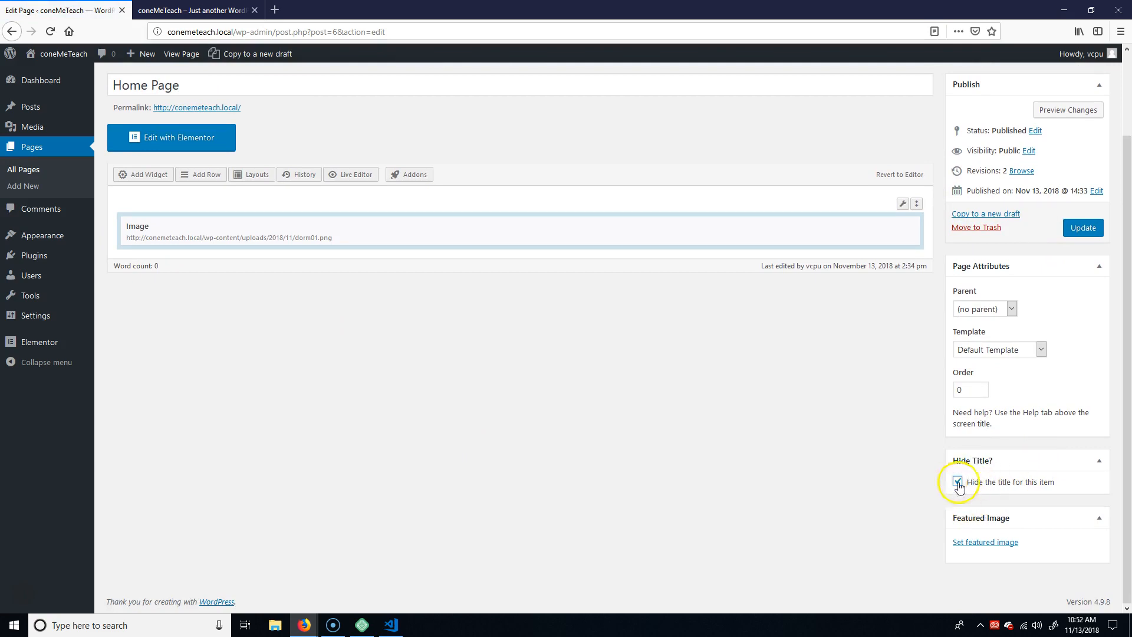
{"action": "left_click", "coordinate": [1083, 228]}
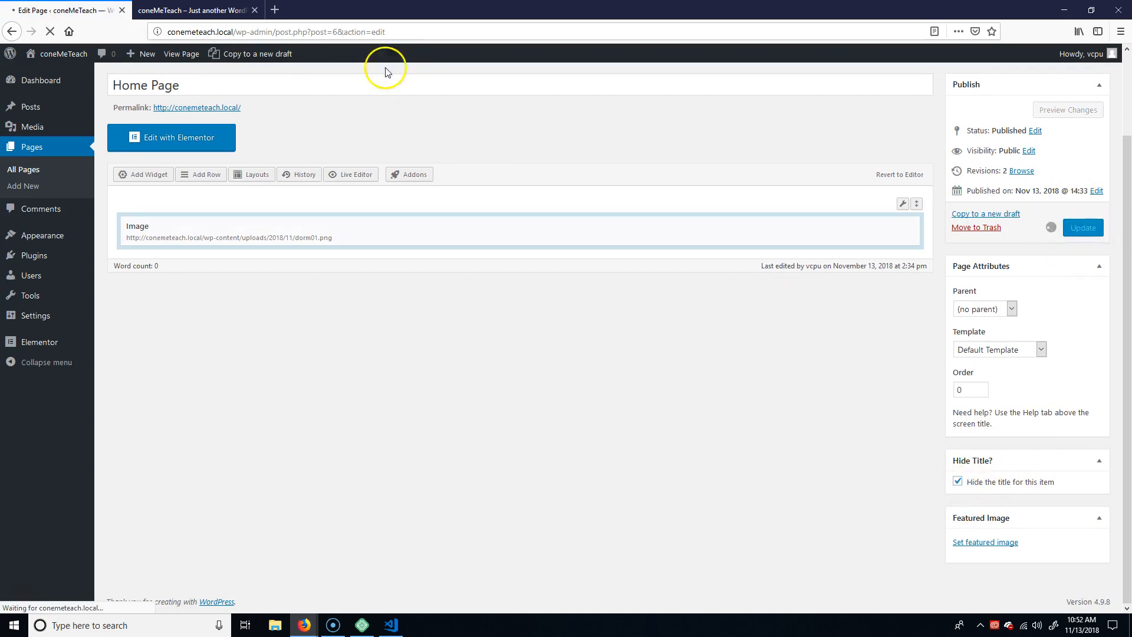
Reload the live home page and inspect the title above the image and the one in the header band.
{"action": "left_click", "coordinate": [156, 8]}
{"action": "left_click", "coordinate": [50, 32]}
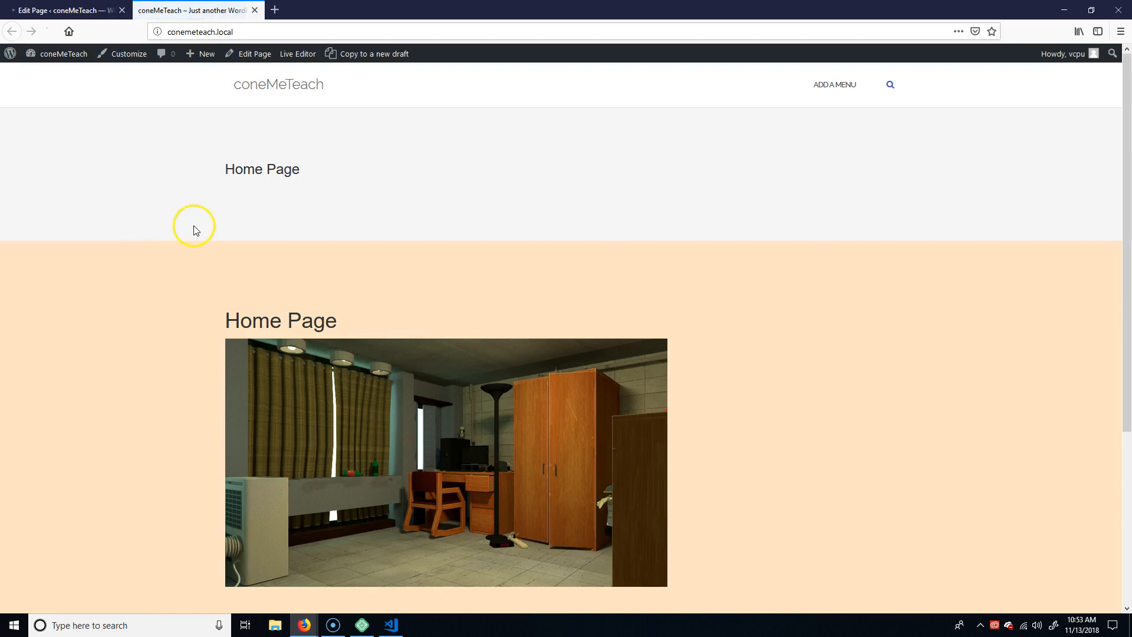
{"action": "left_click", "coordinate": [62, 10]}
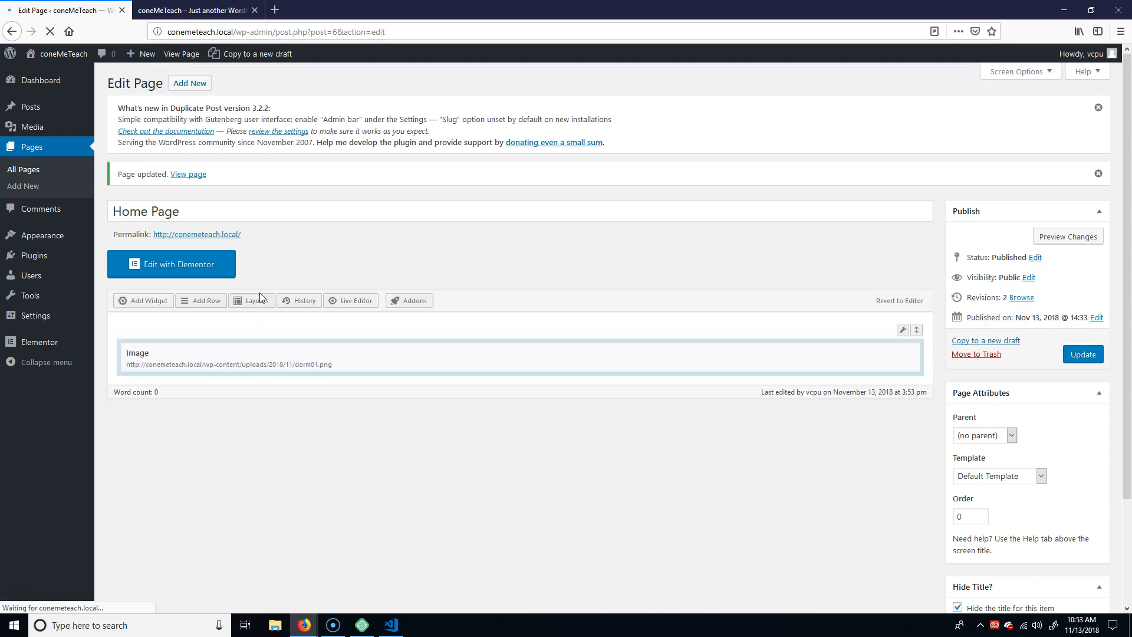
{"action": "left_click", "coordinate": [189, 10]}
{"action": "left_click", "coordinate": [52, 31]}
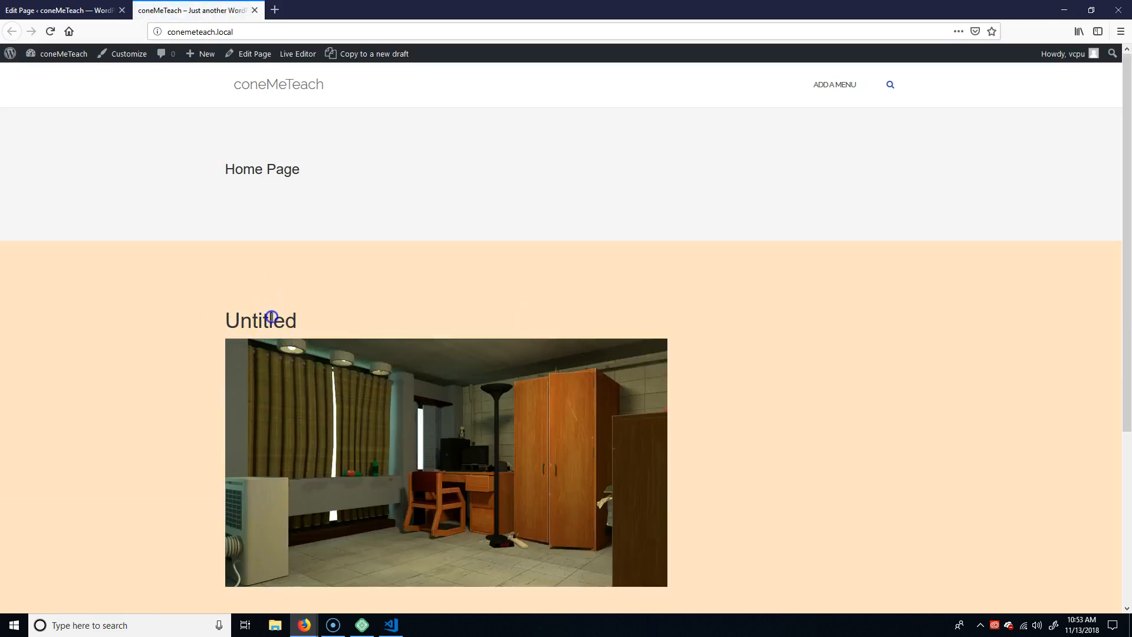
{"action": "left_click_drag", "start_coordinate": [271, 318], "coordinate": [215, 306]}
{"action": "left_click_drag", "start_coordinate": [227, 169], "coordinate": [317, 171]}
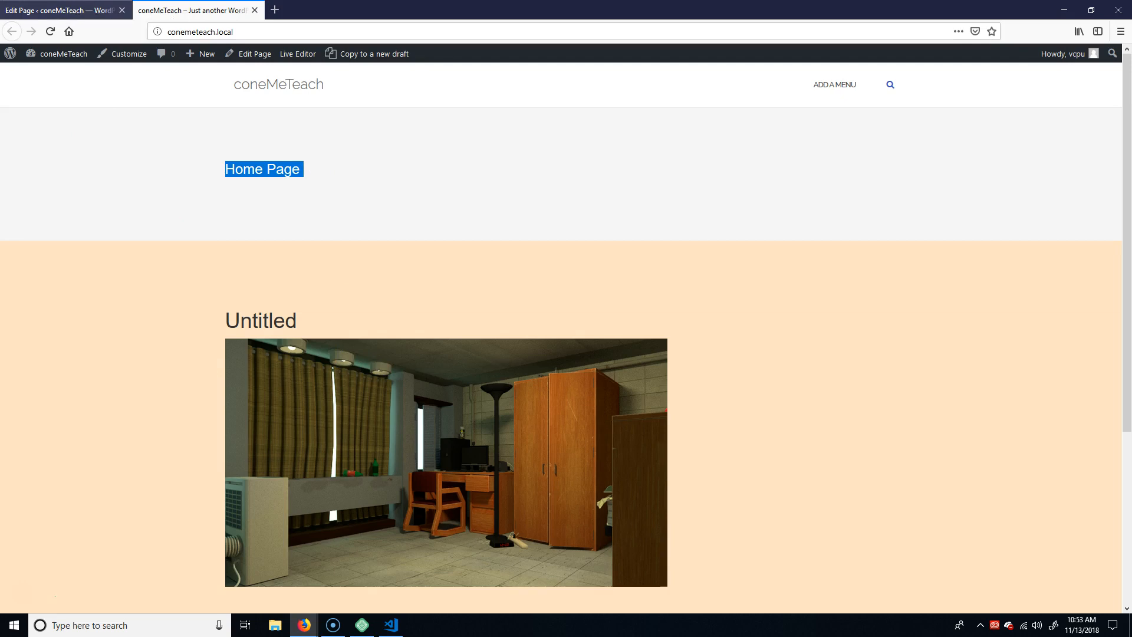
Compare the Home Page's settings in the page editor, including its Hide Title option, with the title on the live home page.
{"action": "left_click", "coordinate": [76, 10]}
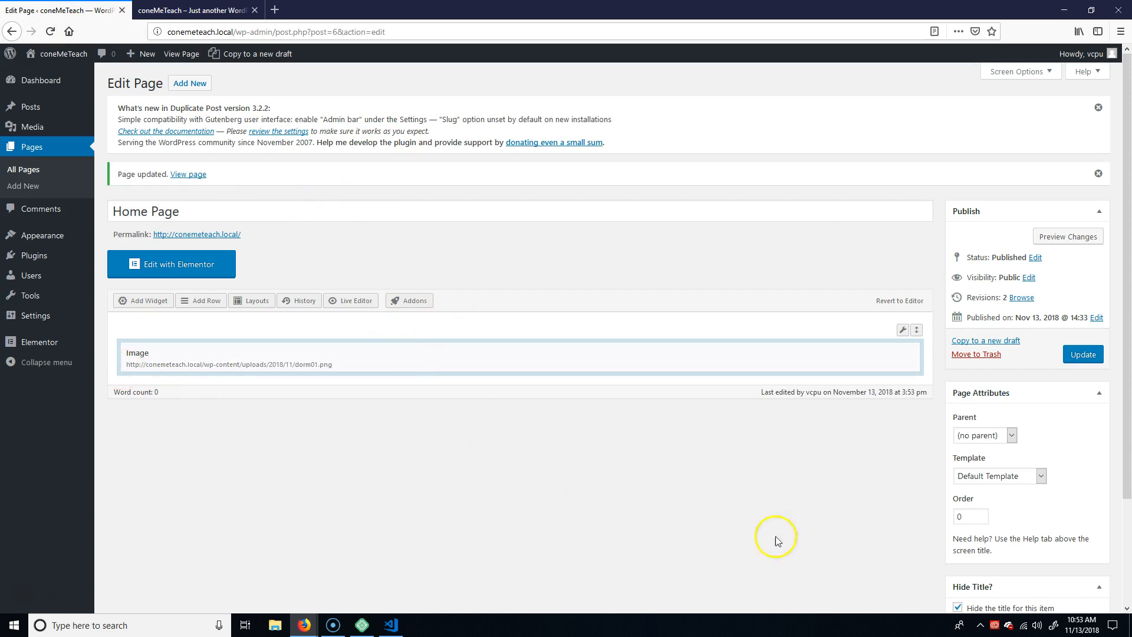
{"action": "scroll", "coordinate": [731, 443], "scroll_direction": "down", "scroll_amount": 3}
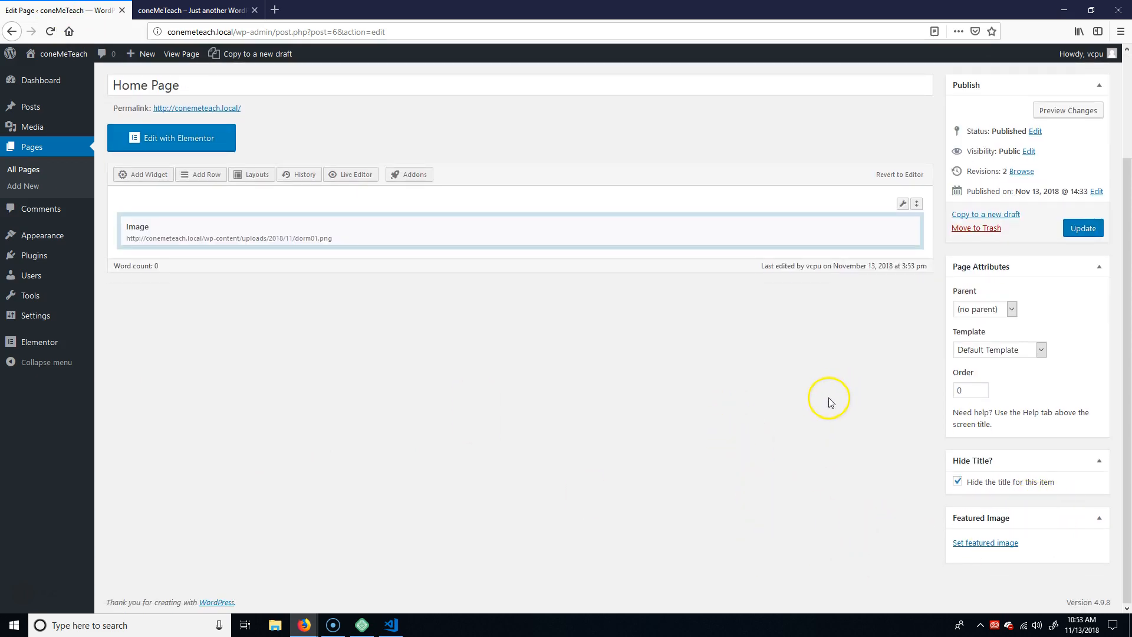
{"action": "scroll", "coordinate": [303, 371], "scroll_direction": "up", "scroll_amount": 3}
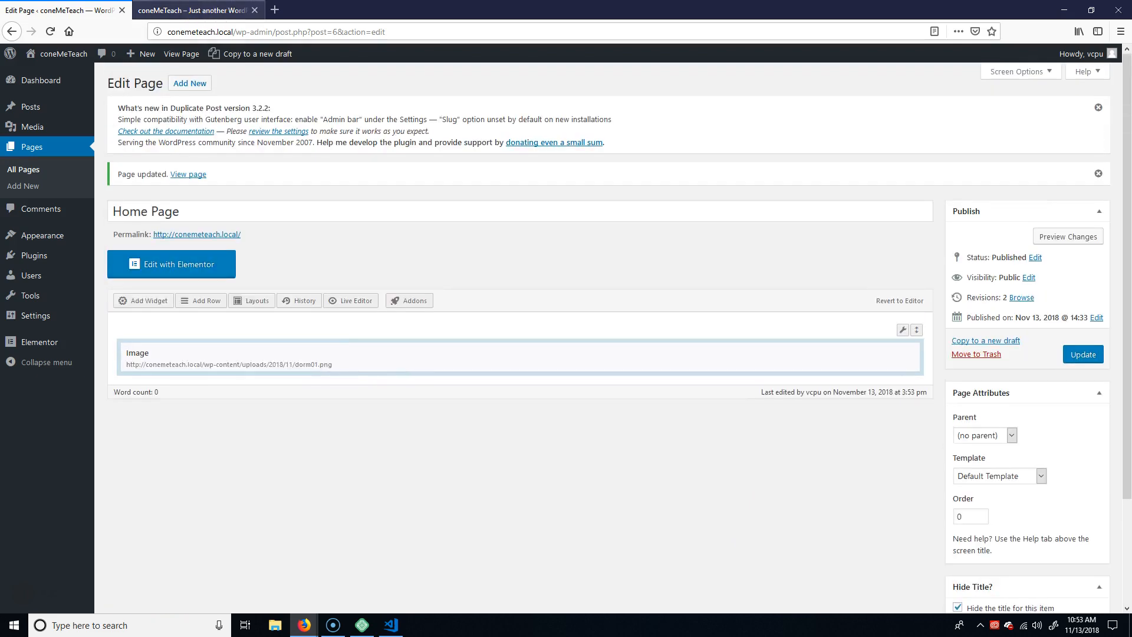
{"action": "left_click", "coordinate": [192, 9]}
{"action": "left_click", "coordinate": [53, 6]}
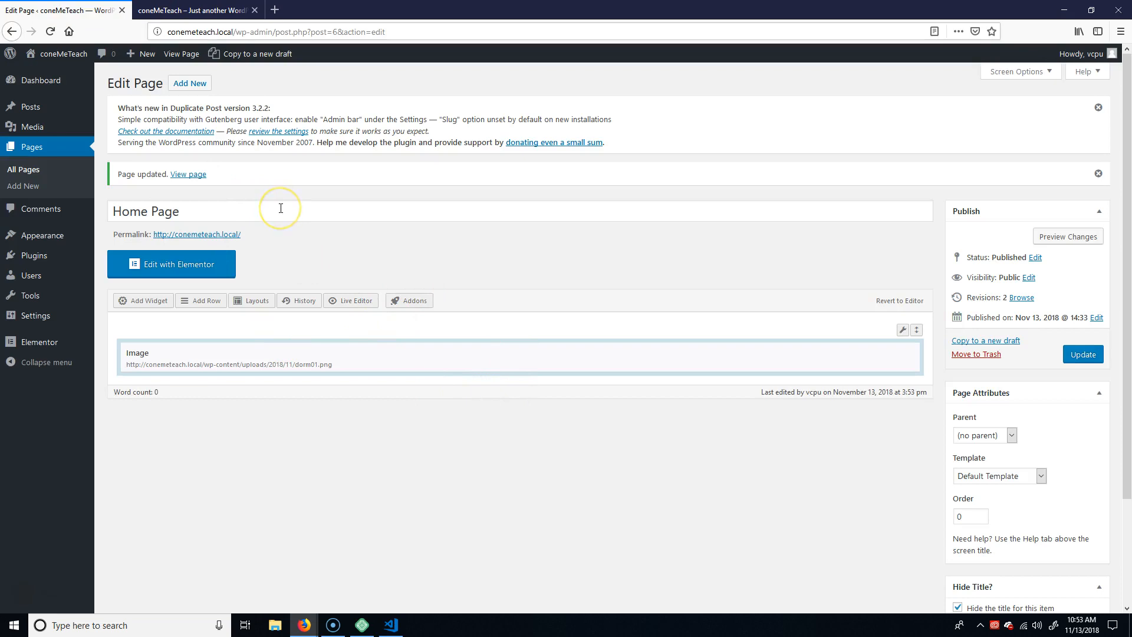
{"action": "left_click", "coordinate": [190, 10]}
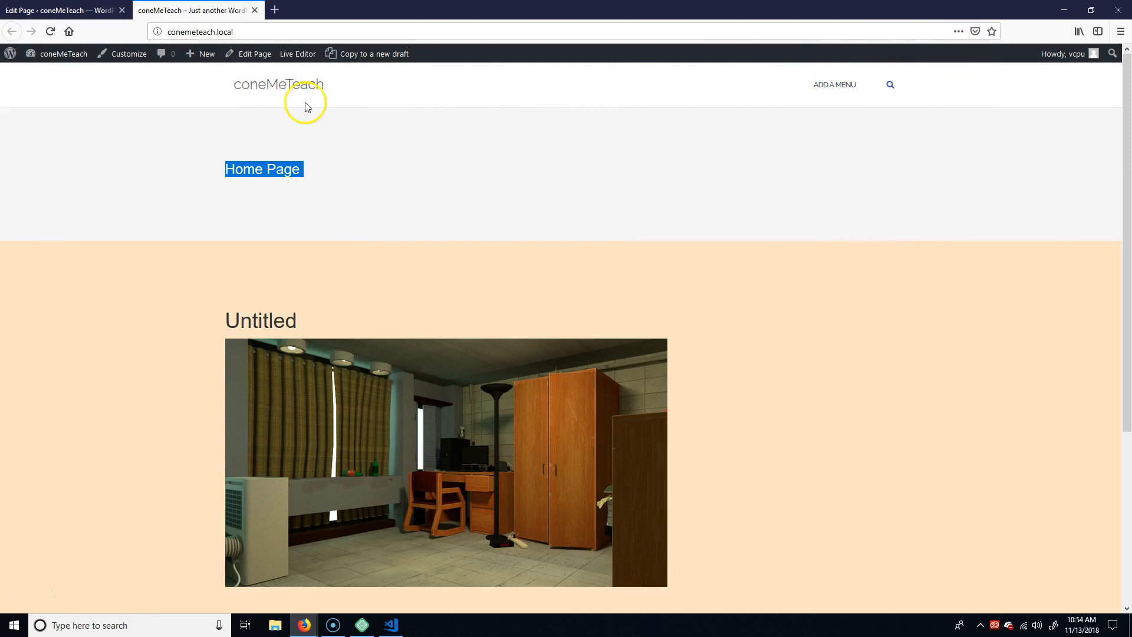
{"action": "left_click", "coordinate": [59, 10]}
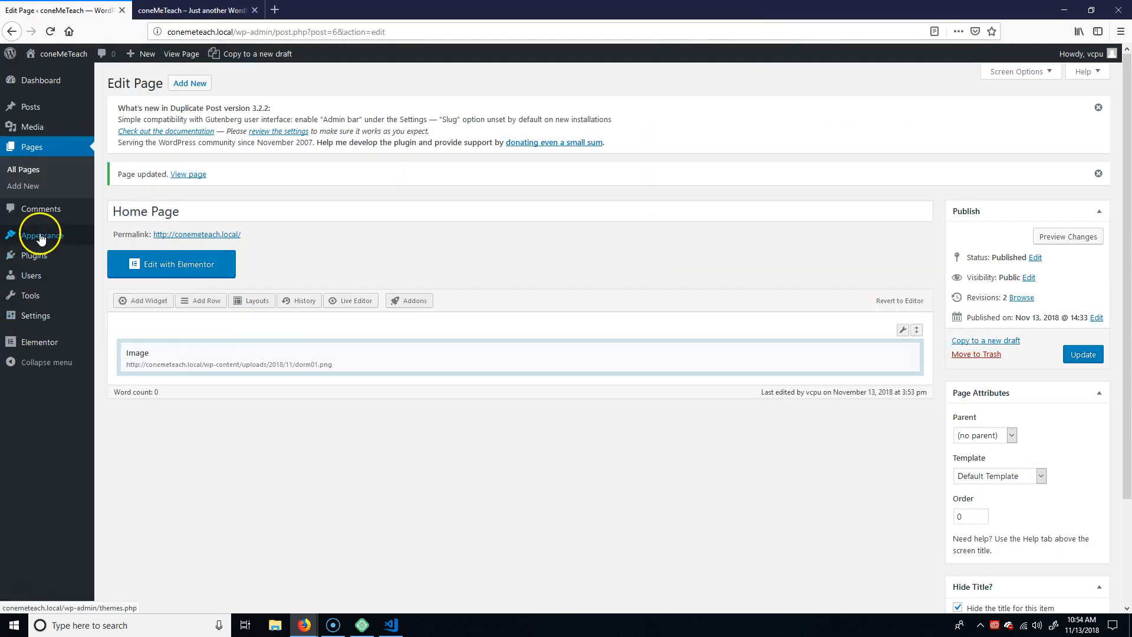
Start a new page titled "Contact" from the pages list and enable hiding the title for it.
{"action": "mouse_move", "coordinate": [42, 236]}
{"action": "left_click", "coordinate": [113, 288]}
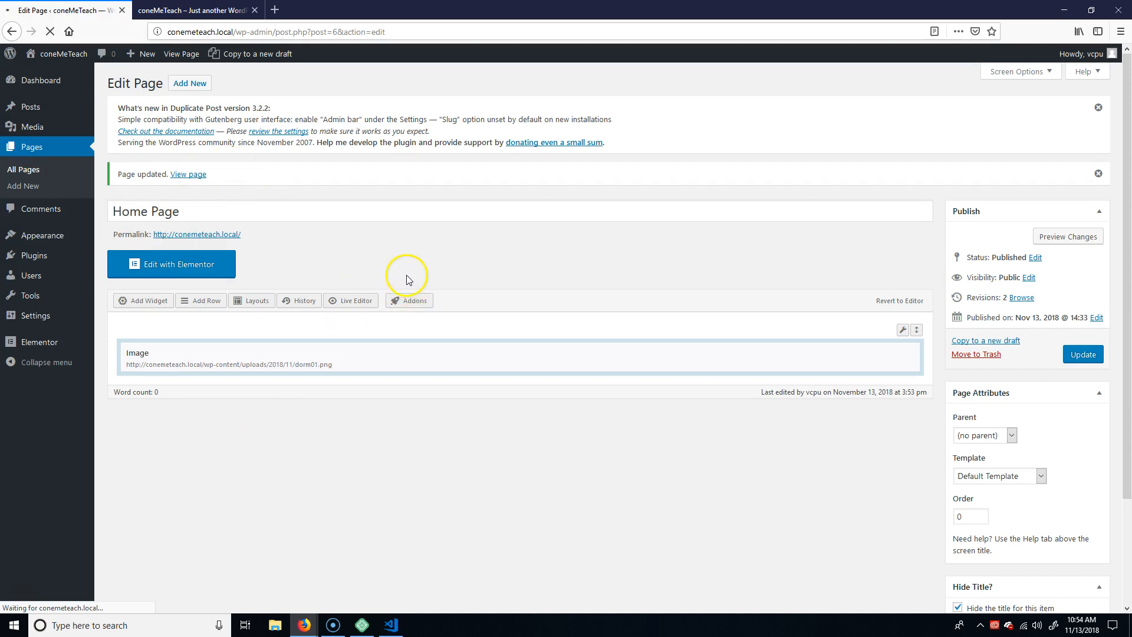
{"action": "left_click", "coordinate": [30, 171]}
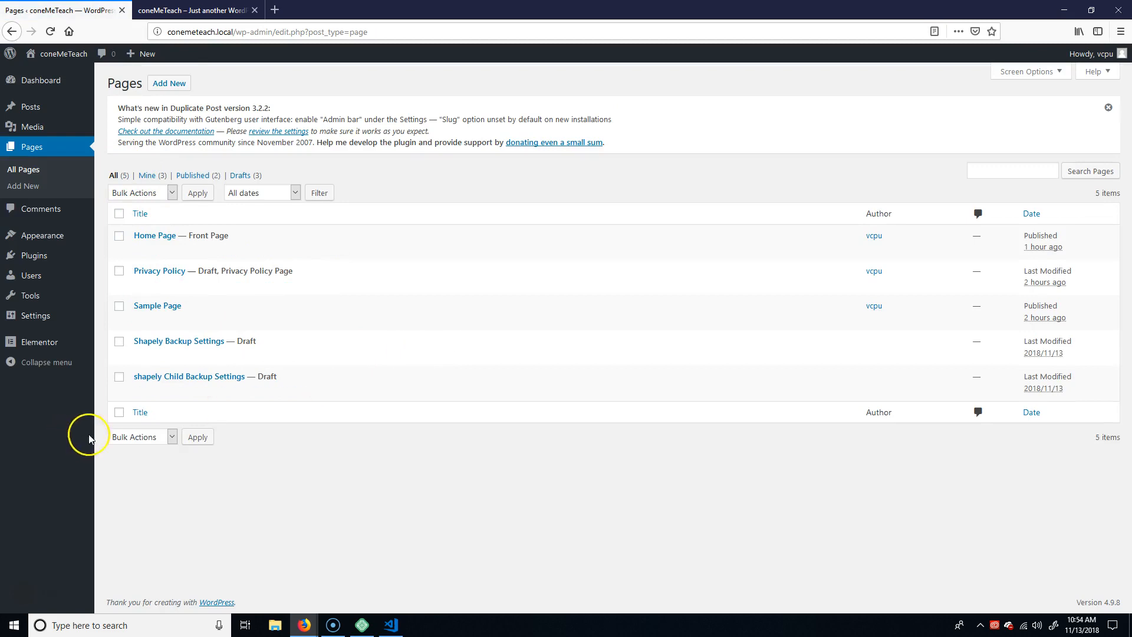
{"action": "left_click", "coordinate": [168, 83]}
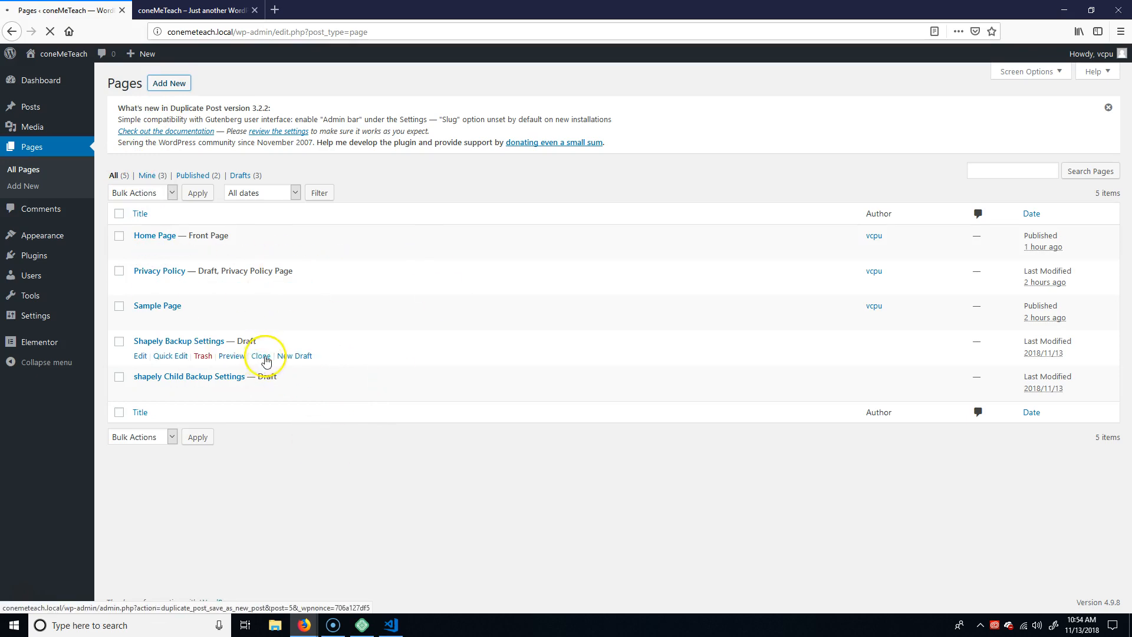
{"action": "left_click", "coordinate": [261, 357]}
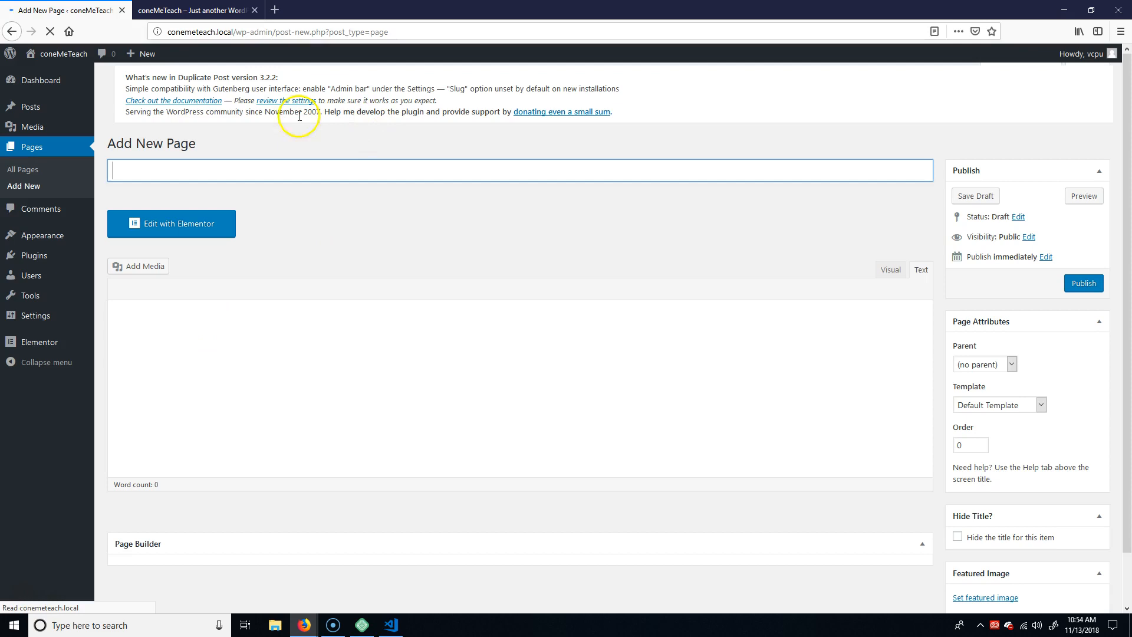
{"action": "left_click", "coordinate": [281, 171]}
{"action": "type", "text": "Contact"}
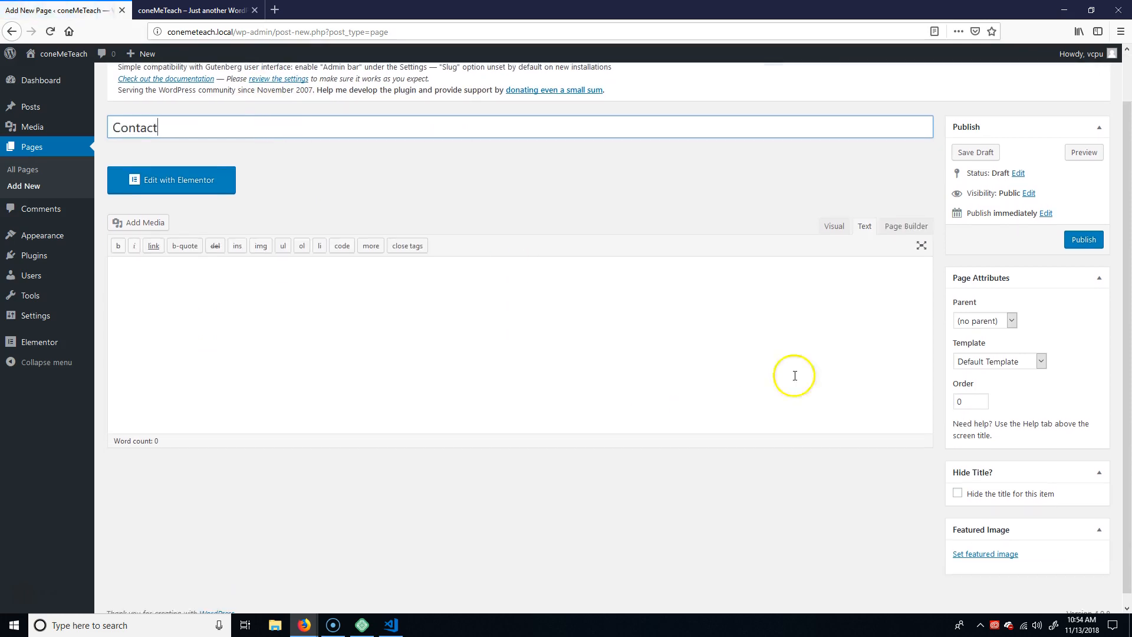
{"action": "scroll", "coordinate": [794, 374], "scroll_direction": "down", "scroll_amount": 2}
{"action": "left_click", "coordinate": [958, 482]}
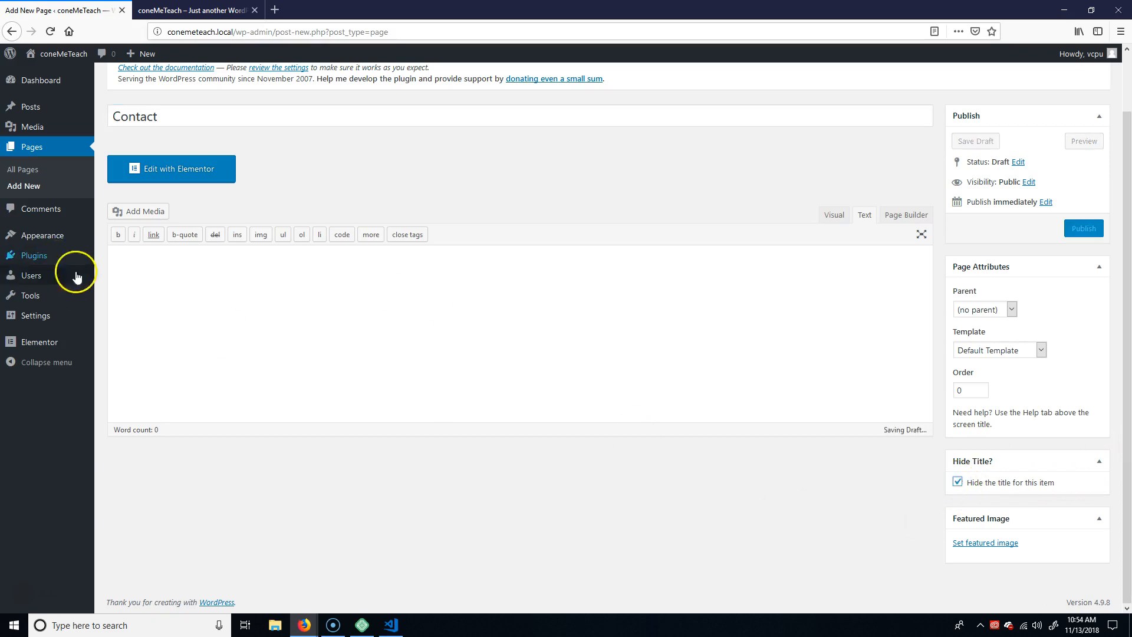
Switch the Contact page to Page Builder and insert a row with 1 column.
{"action": "left_click", "coordinate": [905, 215]}
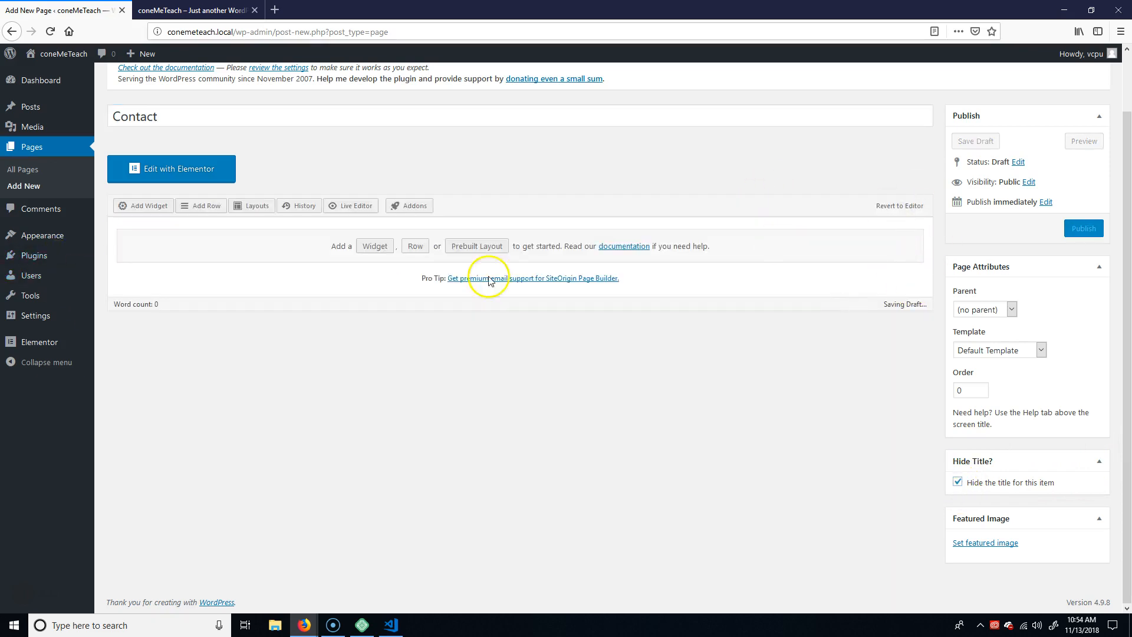
{"action": "left_click", "coordinate": [427, 251]}
{"action": "left_click", "coordinate": [189, 118]}
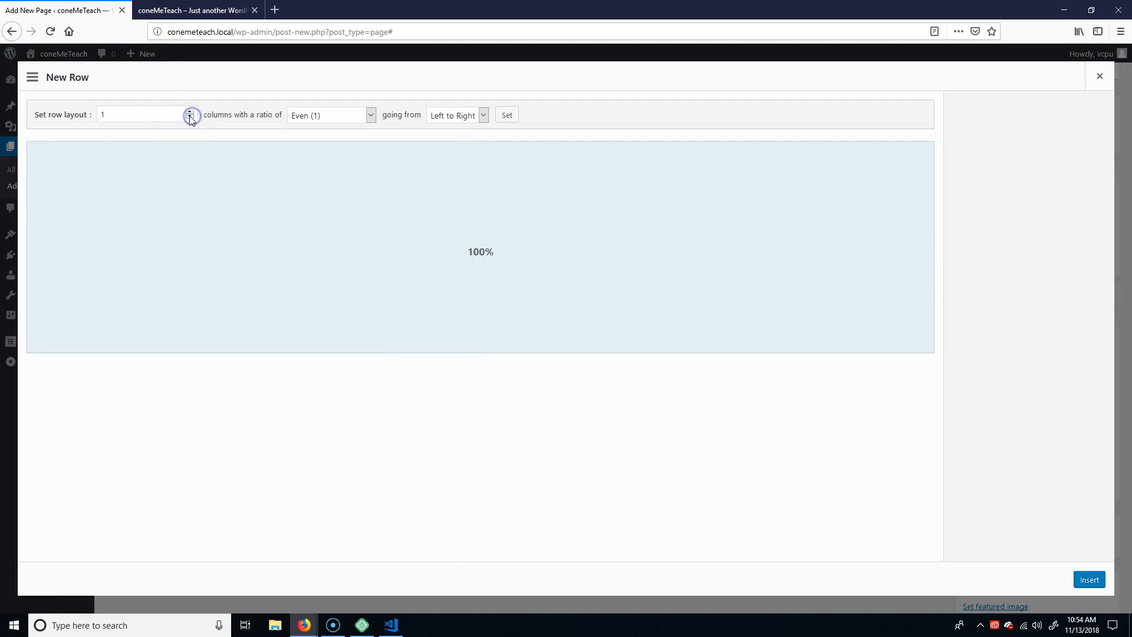
{"action": "left_click", "coordinate": [1089, 580]}
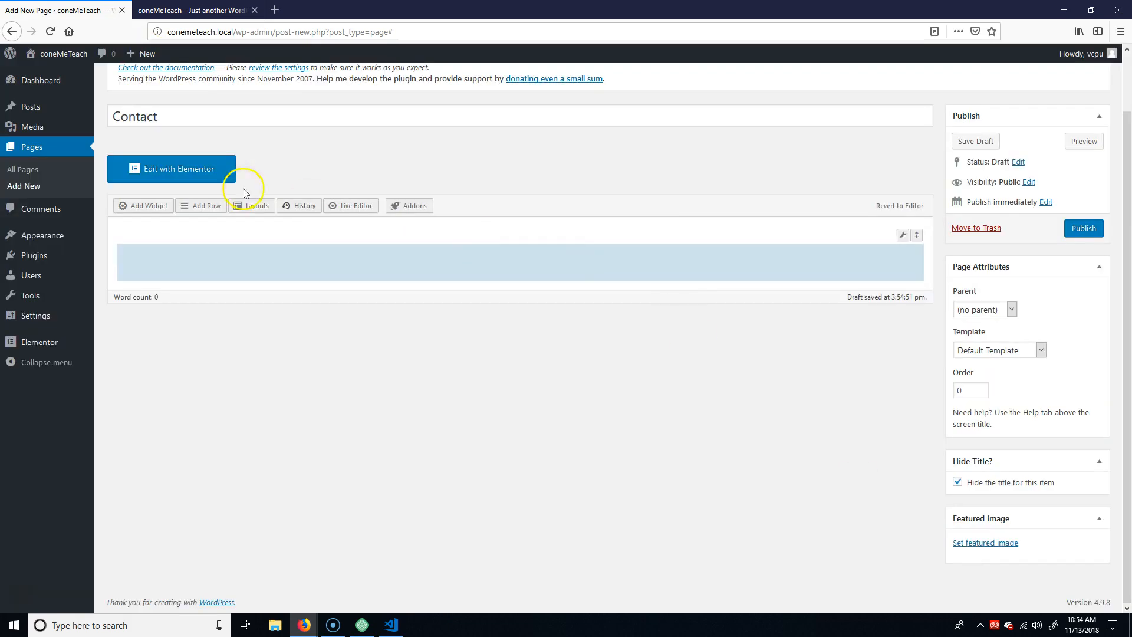
Add a Text widget reading "Contact Us" to the Contact page's row and publish the page.
{"action": "left_click", "coordinate": [142, 207]}
{"action": "left_click", "coordinate": [245, 425]}
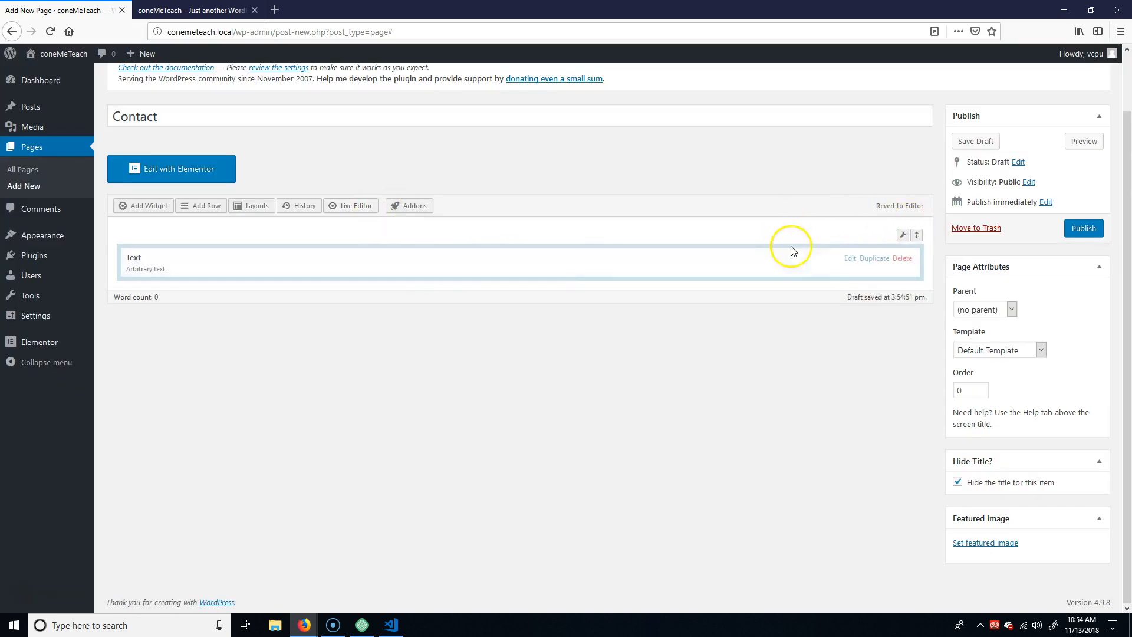
{"action": "left_click", "coordinate": [849, 258]}
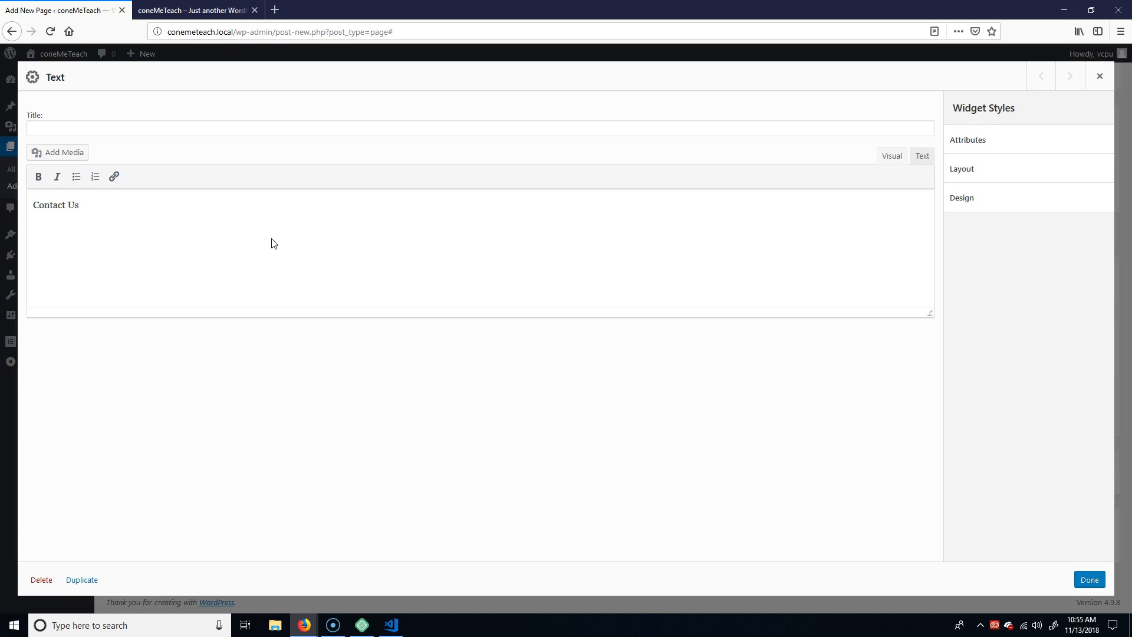
{"action": "left_click", "coordinate": [1088, 579]}
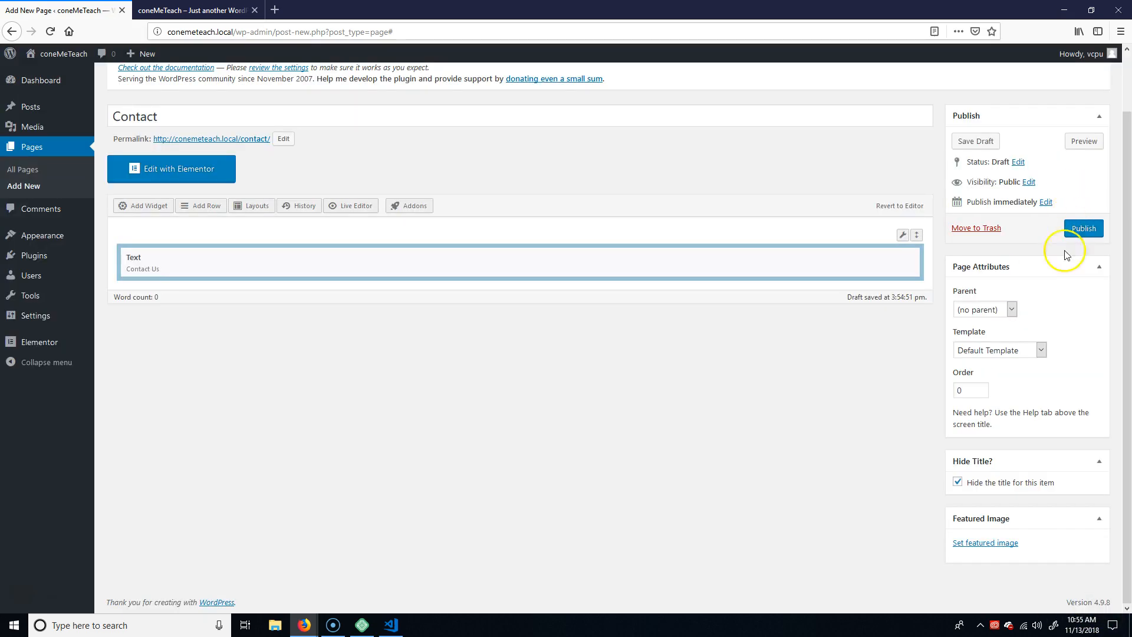
{"action": "left_click", "coordinate": [1084, 228]}
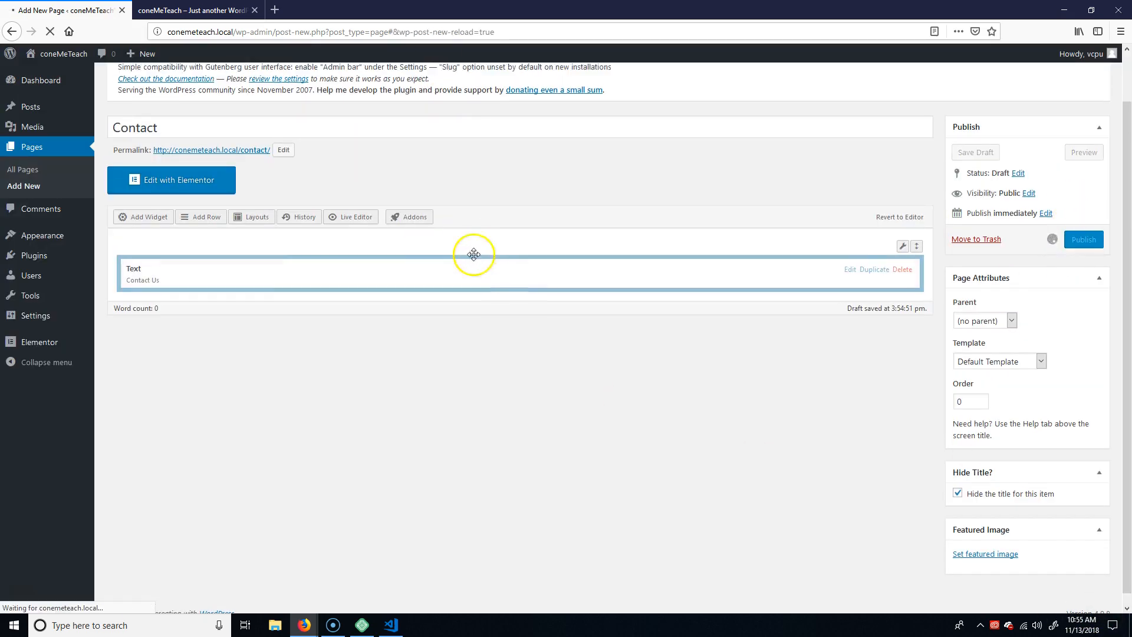
{"action": "scroll", "coordinate": [473, 254], "scroll_direction": "up", "scroll_amount": 2}
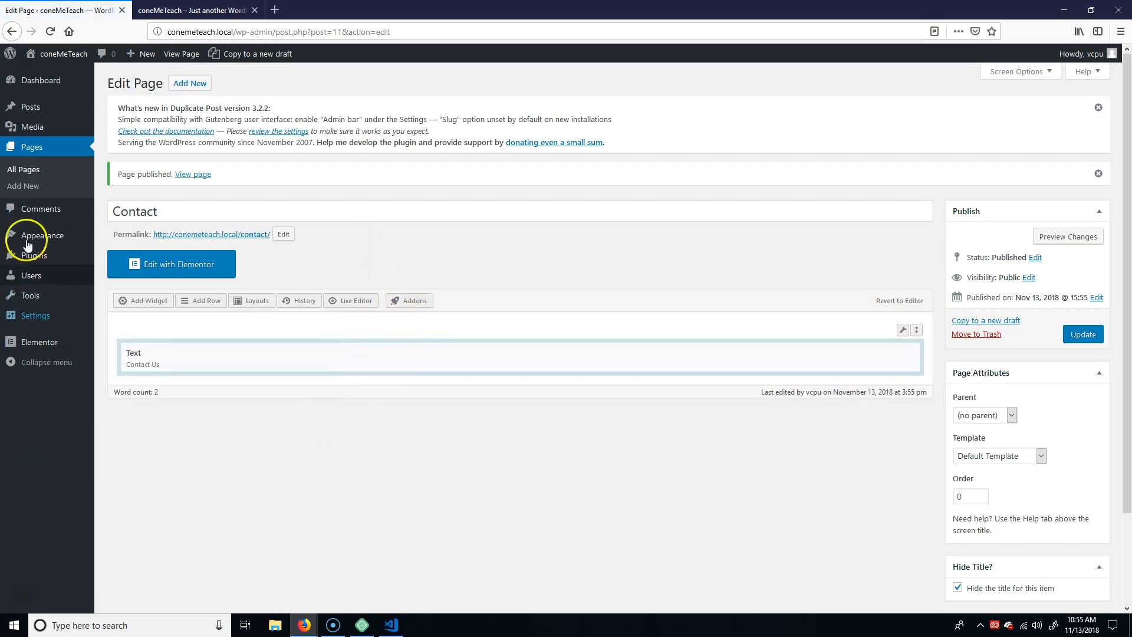
Create a new navigation menu named headingMenu in the site's appearance settings.
{"action": "mouse_move", "coordinate": [47, 241]}
{"action": "left_click", "coordinate": [115, 289]}
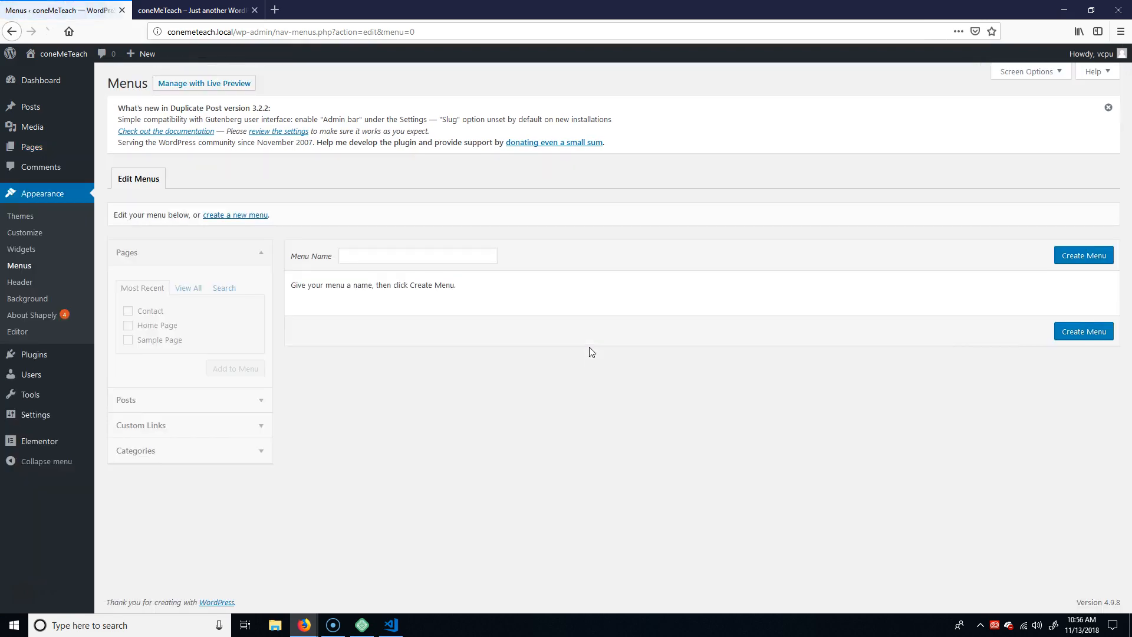
{"action": "left_click", "coordinate": [239, 217]}
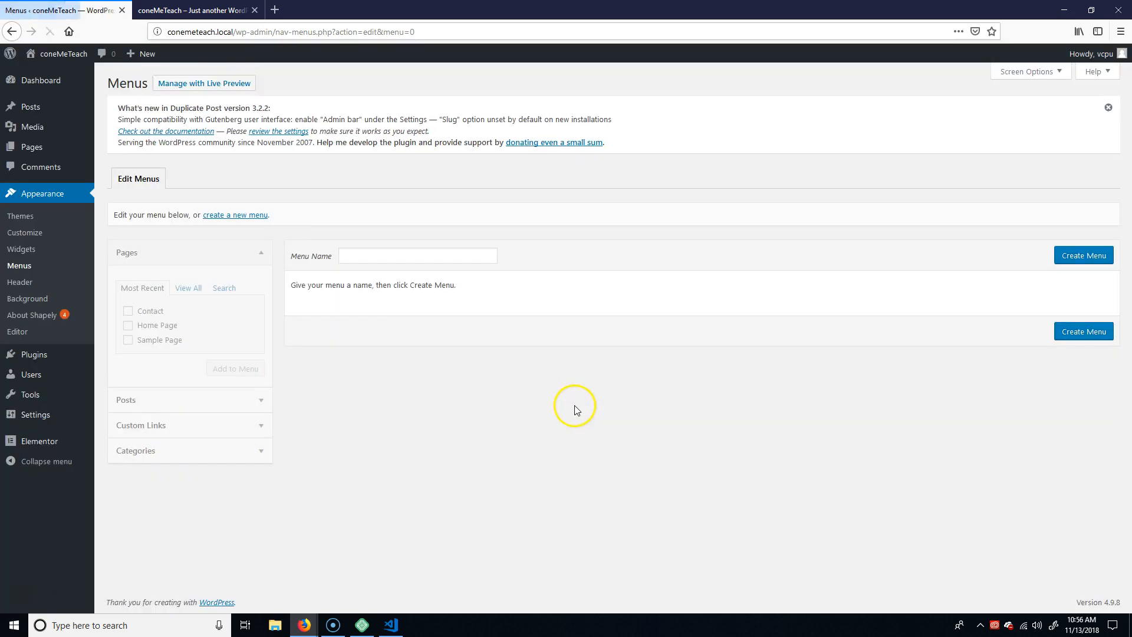
{"action": "left_click", "coordinate": [363, 254]}
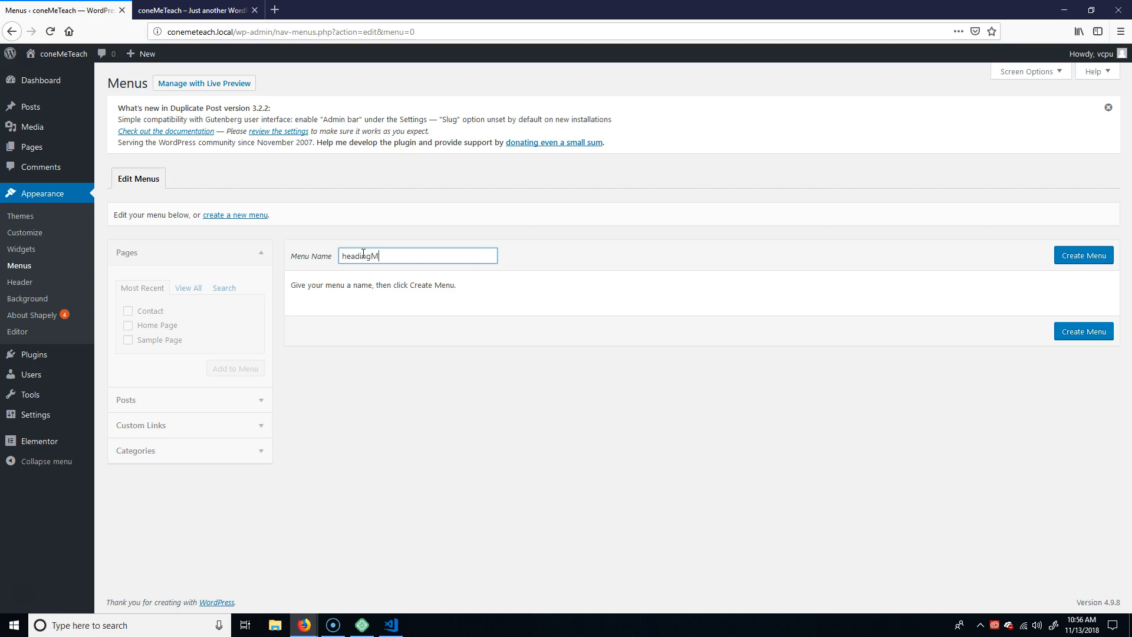
{"action": "left_click", "coordinate": [1097, 255]}
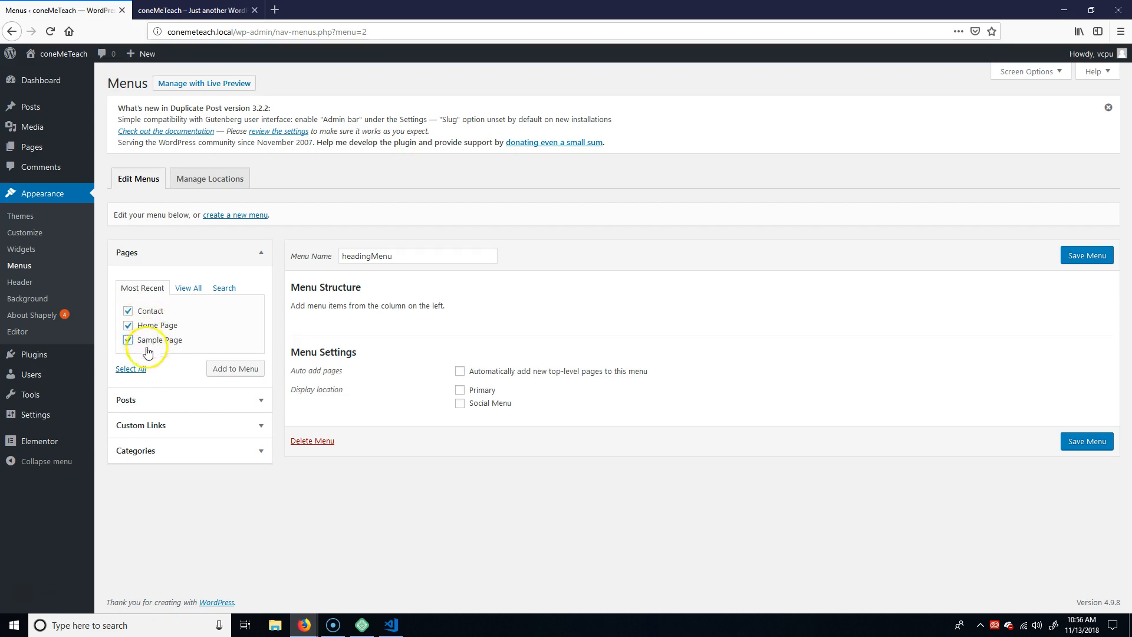
Examine the Posts, Custom Links and Categories sections that offer items for the menu.
{"action": "left_click", "coordinate": [259, 399]}
{"action": "left_click", "coordinate": [254, 279]}
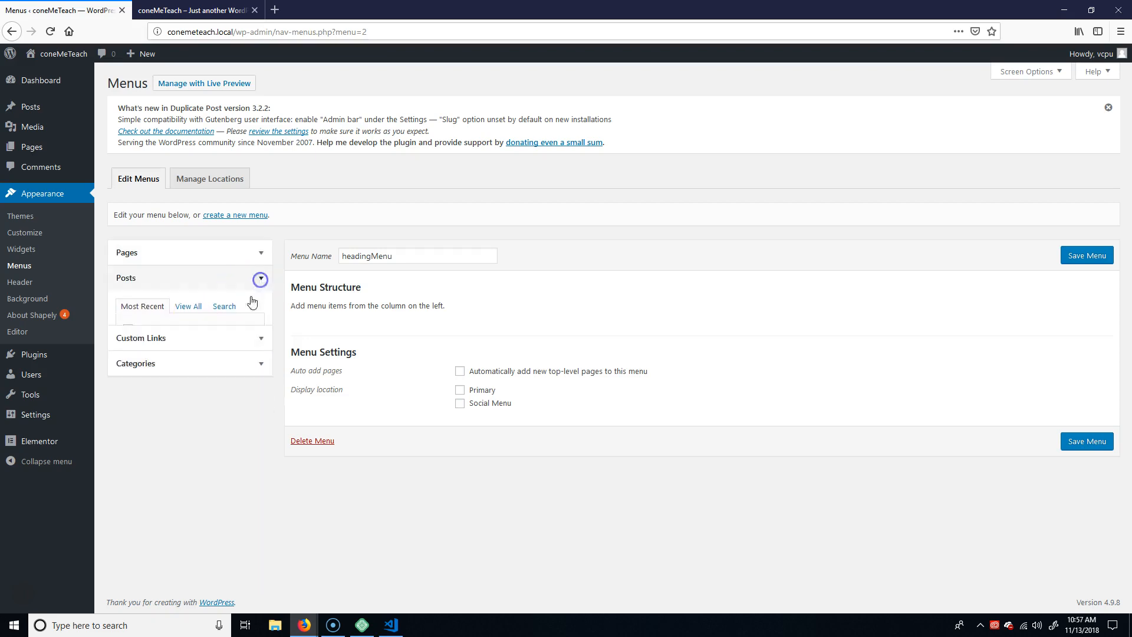
{"action": "left_click", "coordinate": [267, 307]}
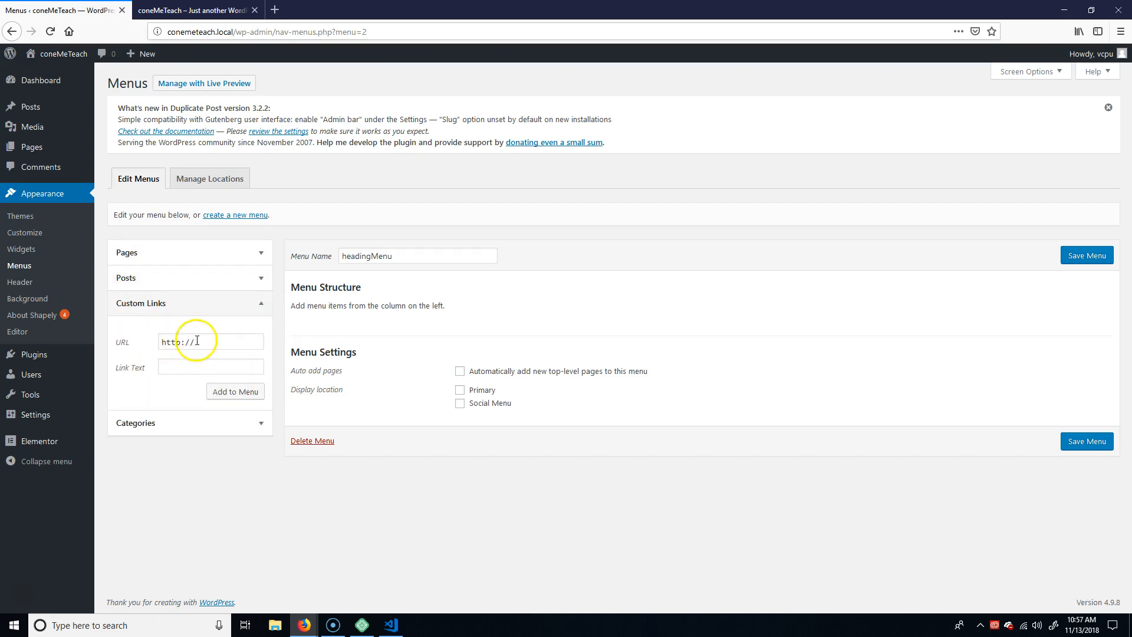
{"action": "left_click", "coordinate": [253, 423]}
{"action": "left_click", "coordinate": [263, 337]}
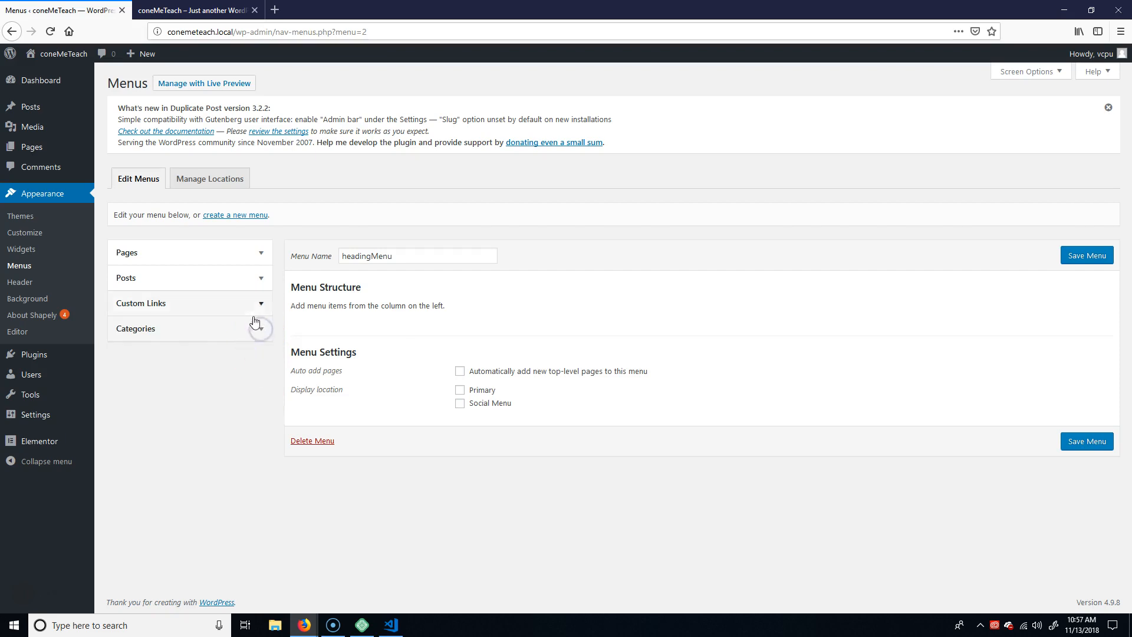
{"action": "left_click", "coordinate": [257, 309]}
{"action": "left_click", "coordinate": [257, 312]}
Add the Contact, Home Page and Sample Page pages to headingMenu and set its display location to Primary.
{"action": "left_click", "coordinate": [253, 255]}
{"action": "left_click", "coordinate": [238, 370]}
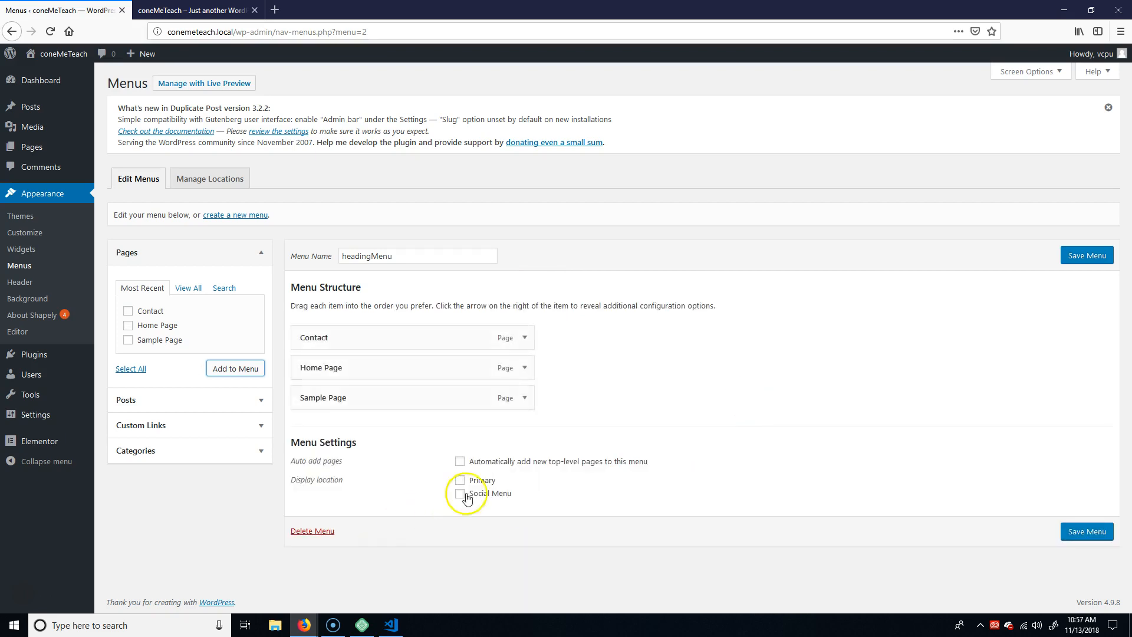
{"action": "left_click", "coordinate": [464, 482]}
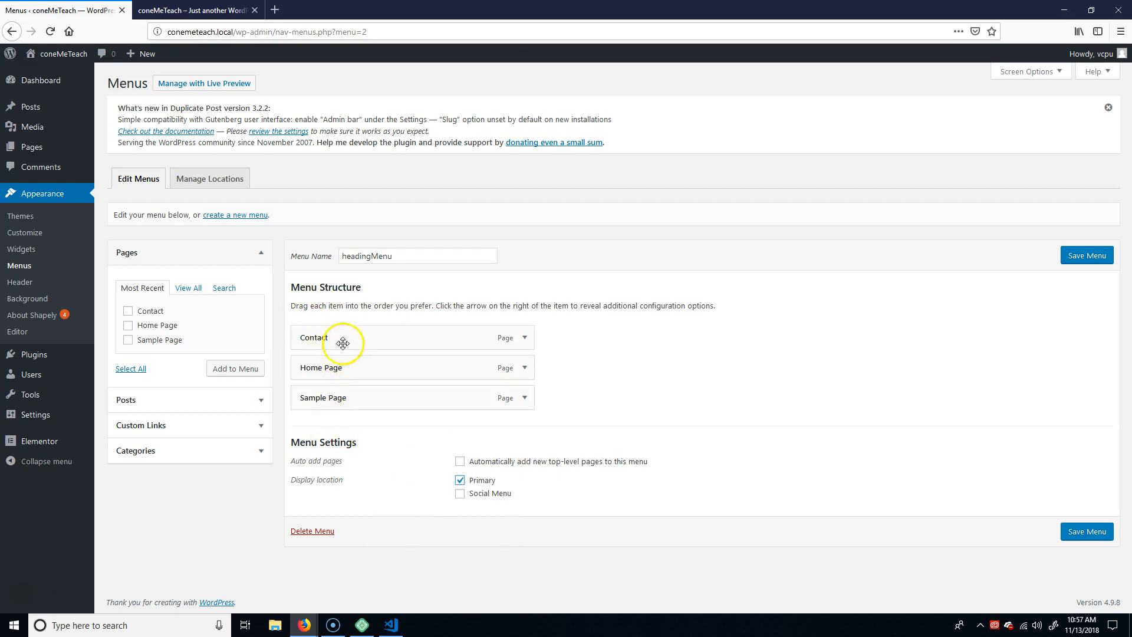
Nest Sample Page as a sub item under Home Page and move Contact to the end of the menu.
{"action": "left_click_drag", "start_coordinate": [302, 396], "coordinate": [331, 391]}
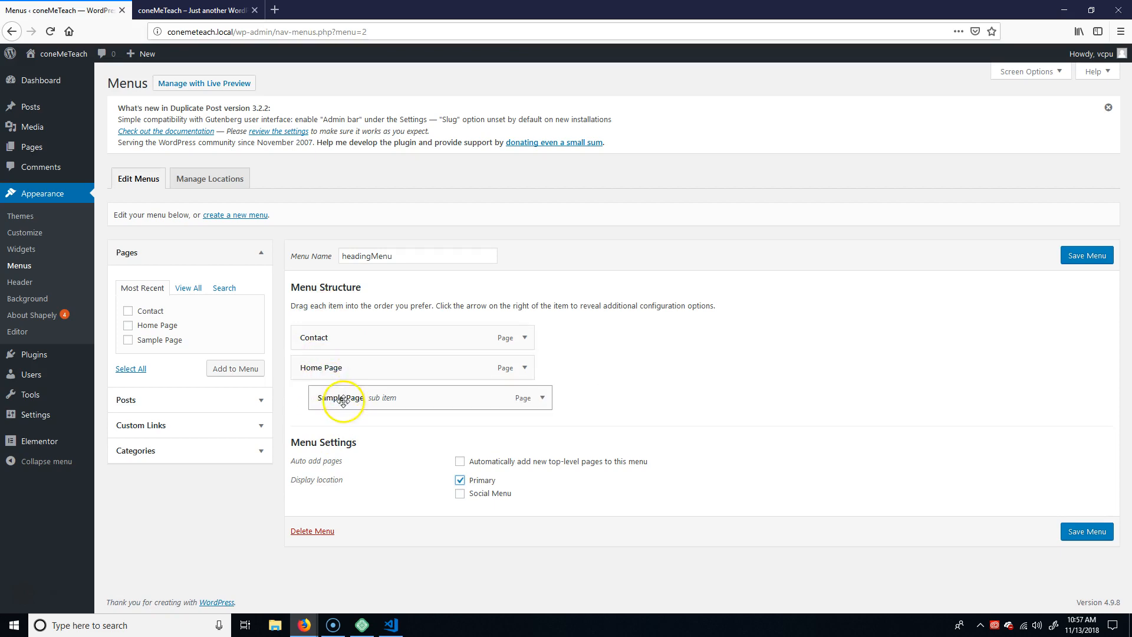
{"action": "left_click_drag", "start_coordinate": [334, 338], "coordinate": [323, 404]}
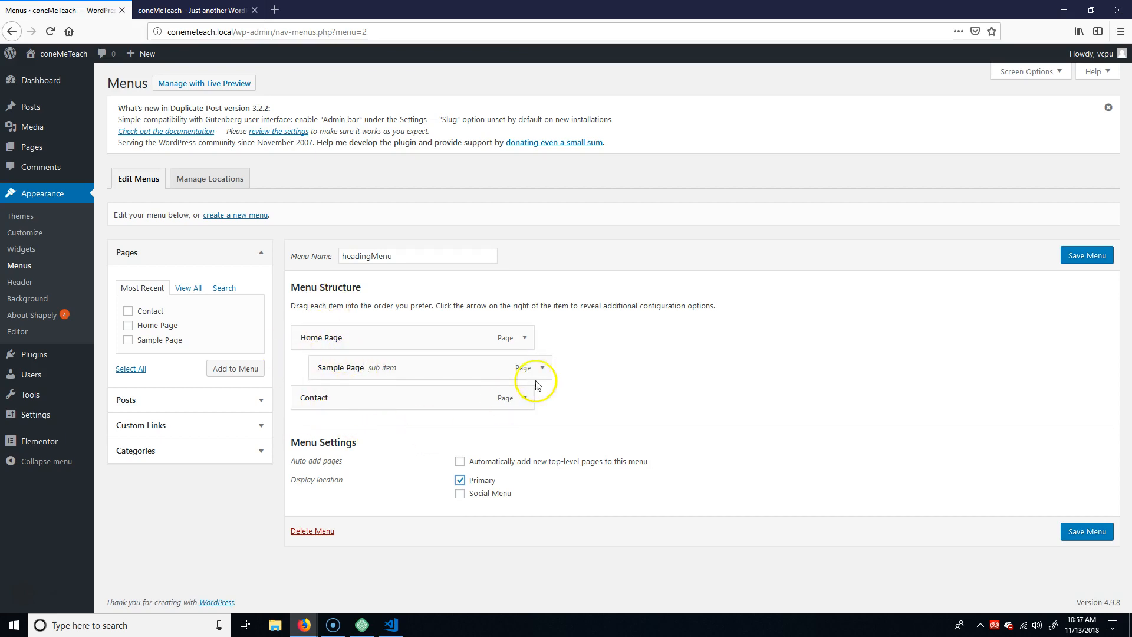
{"action": "left_click", "coordinate": [524, 338]}
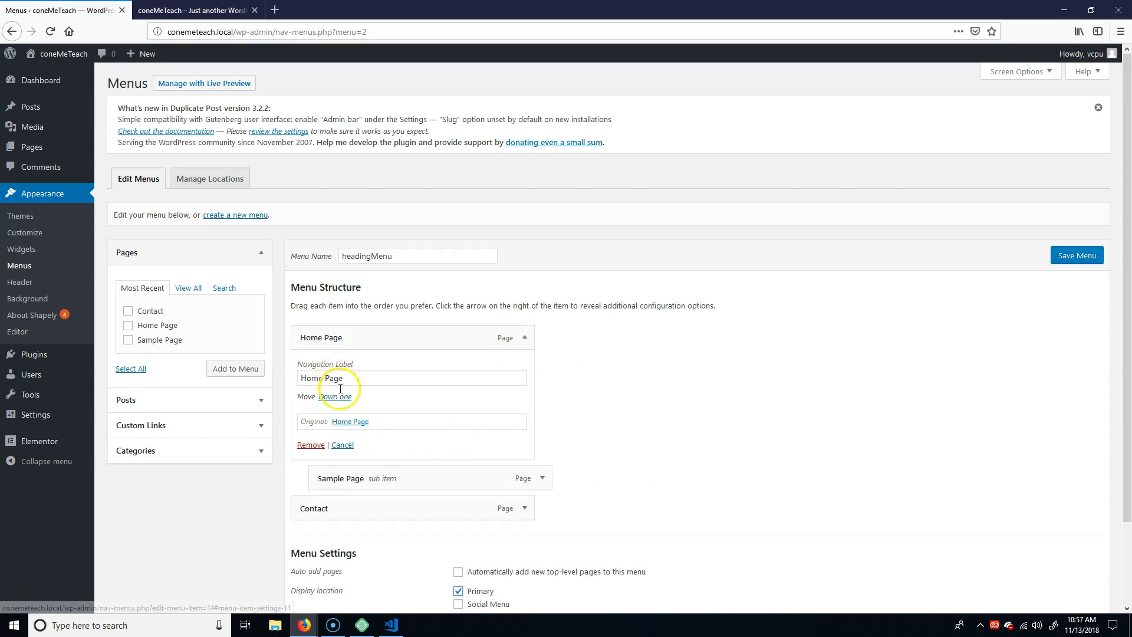
{"action": "left_click", "coordinate": [525, 337]}
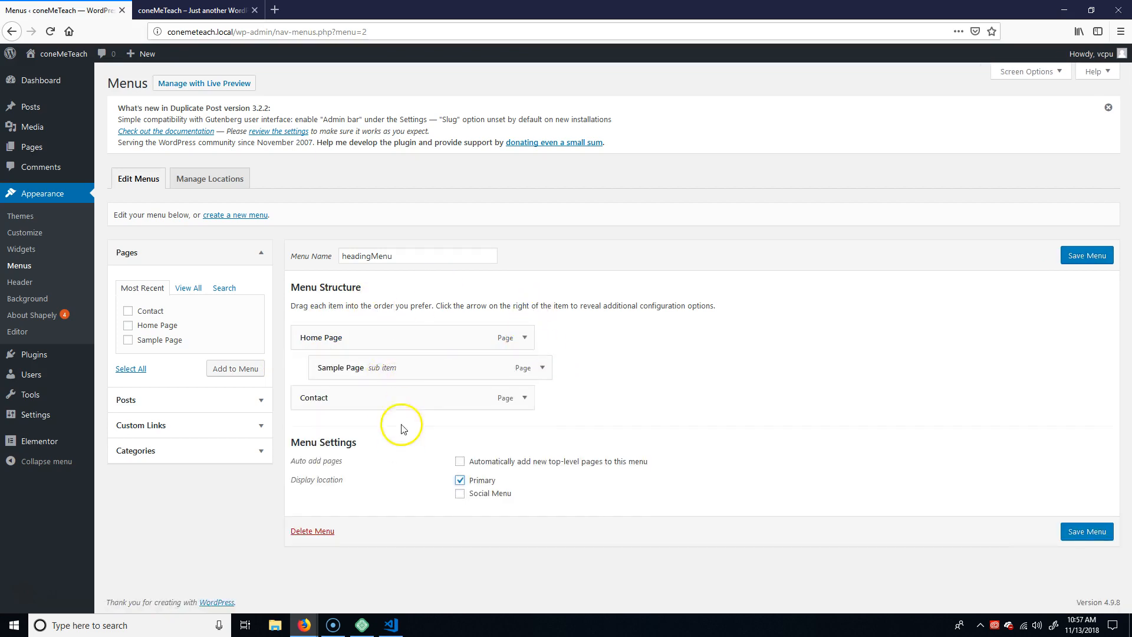
Save headingMenu and reload the live home page to check the header navigation.
{"action": "left_click", "coordinate": [1085, 257]}
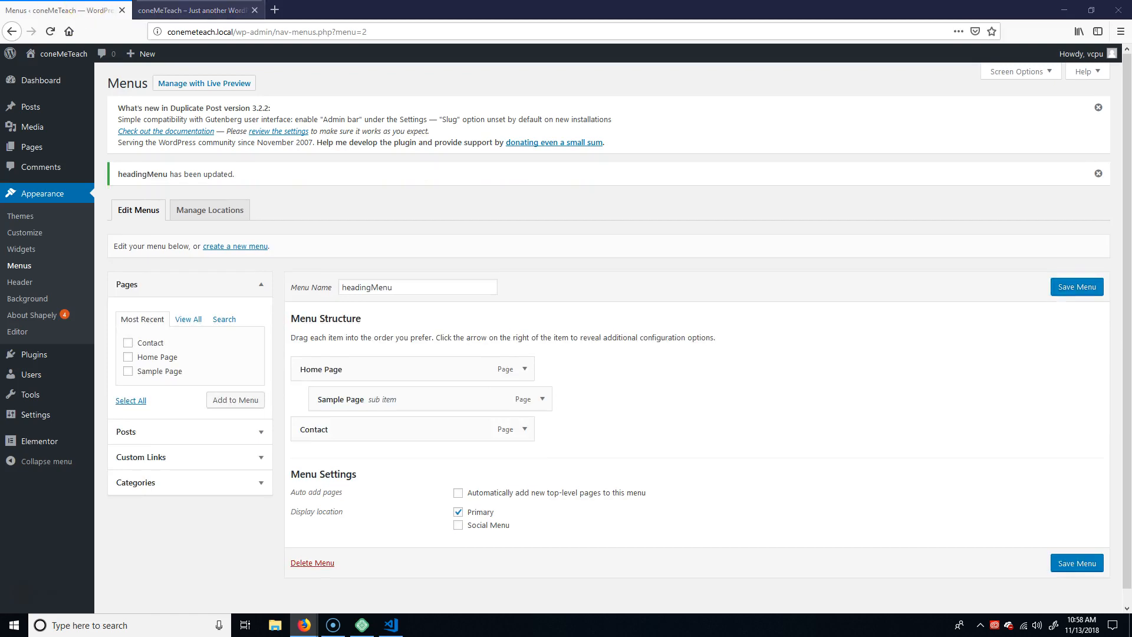
{"action": "left_click", "coordinate": [177, 11]}
{"action": "left_click", "coordinate": [50, 32]}
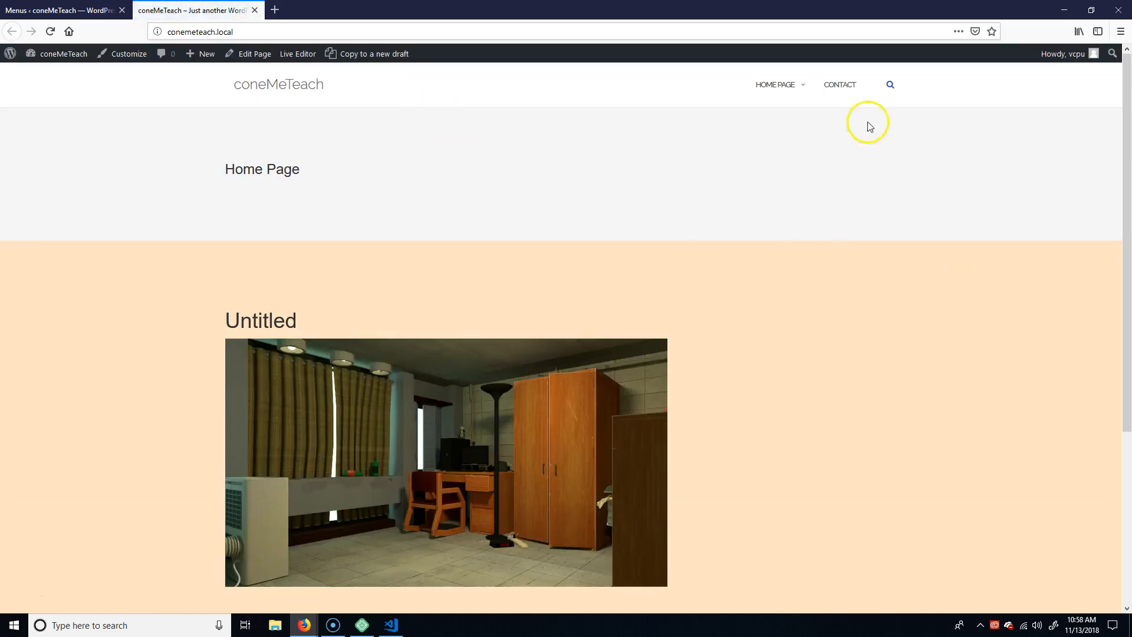
Check the header navigation on the live home page and open the site in the Customizer.
{"action": "mouse_move", "coordinate": [796, 88]}
{"action": "scroll", "coordinate": [725, 265], "scroll_direction": "down", "scroll_amount": 4}
{"action": "scroll", "coordinate": [710, 295], "scroll_direction": "up", "scroll_amount": 1}
{"action": "scroll", "coordinate": [716, 293], "scroll_direction": "up", "scroll_amount": 3}
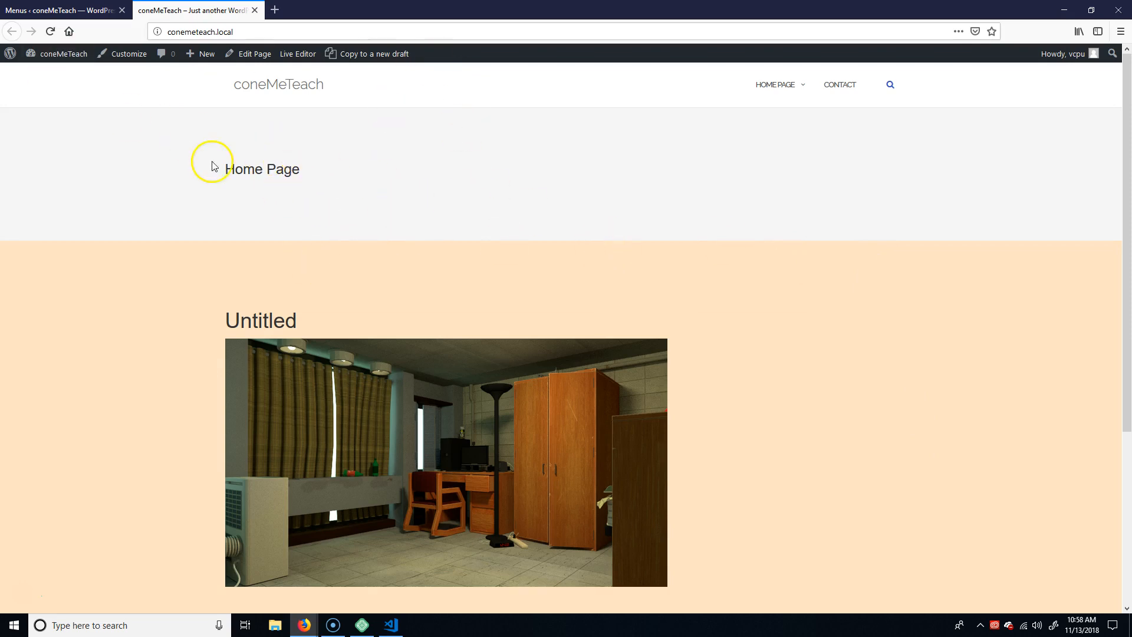
{"action": "left_click", "coordinate": [124, 54]}
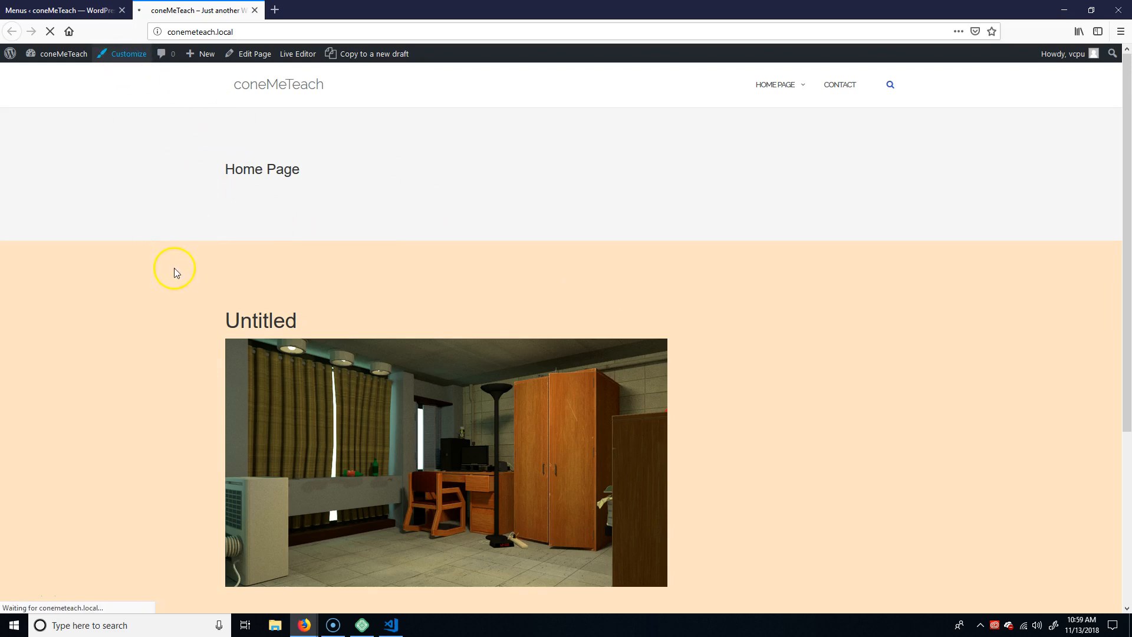
{"action": "left_click", "coordinate": [124, 62]}
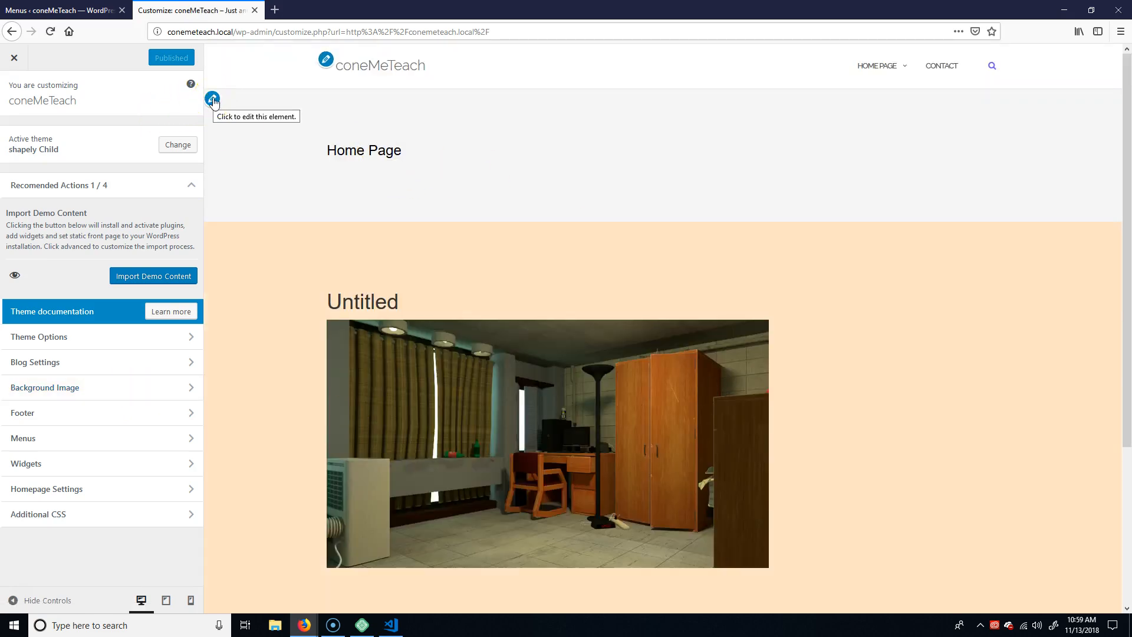
Review the Main Options and Site Identity settings in the theme options.
{"action": "left_click", "coordinate": [189, 335]}
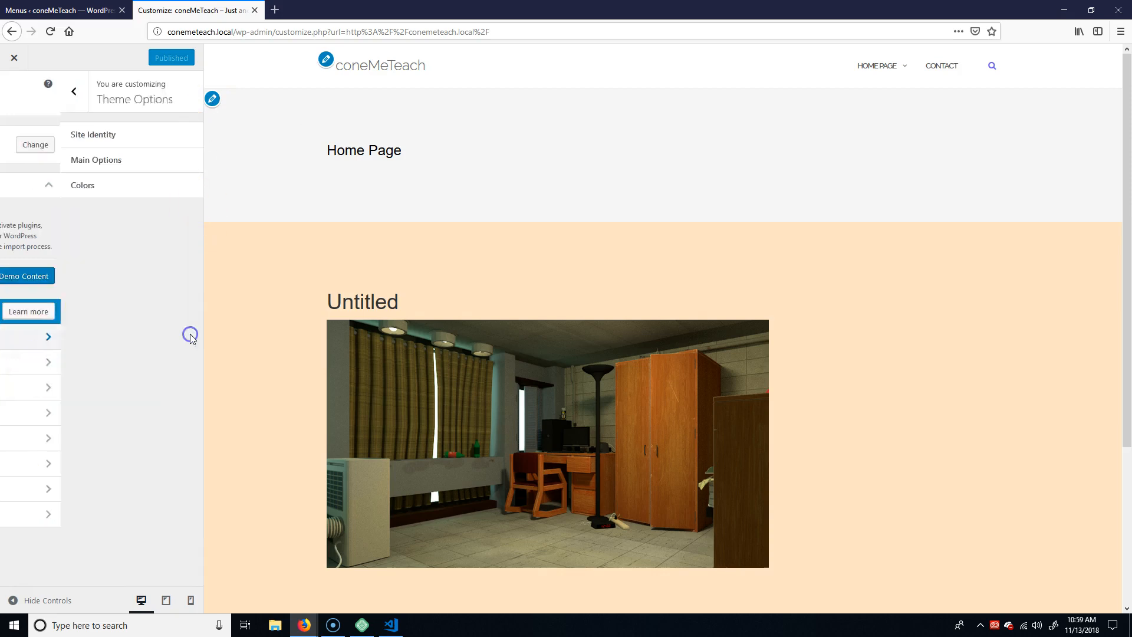
{"action": "left_click", "coordinate": [193, 160]}
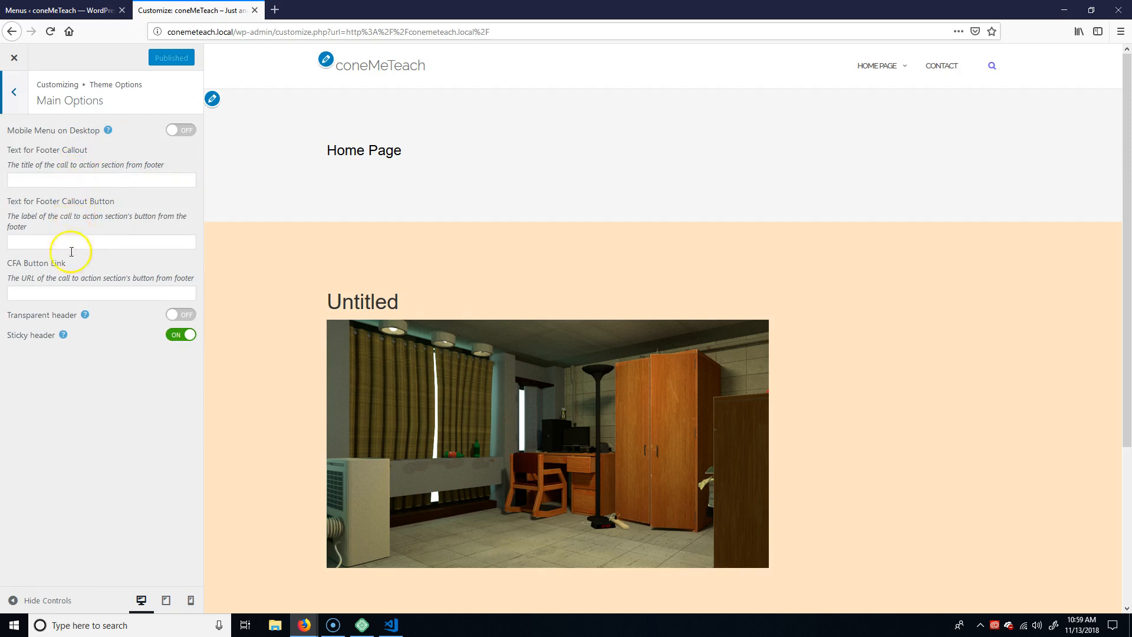
{"action": "left_click", "coordinate": [15, 95]}
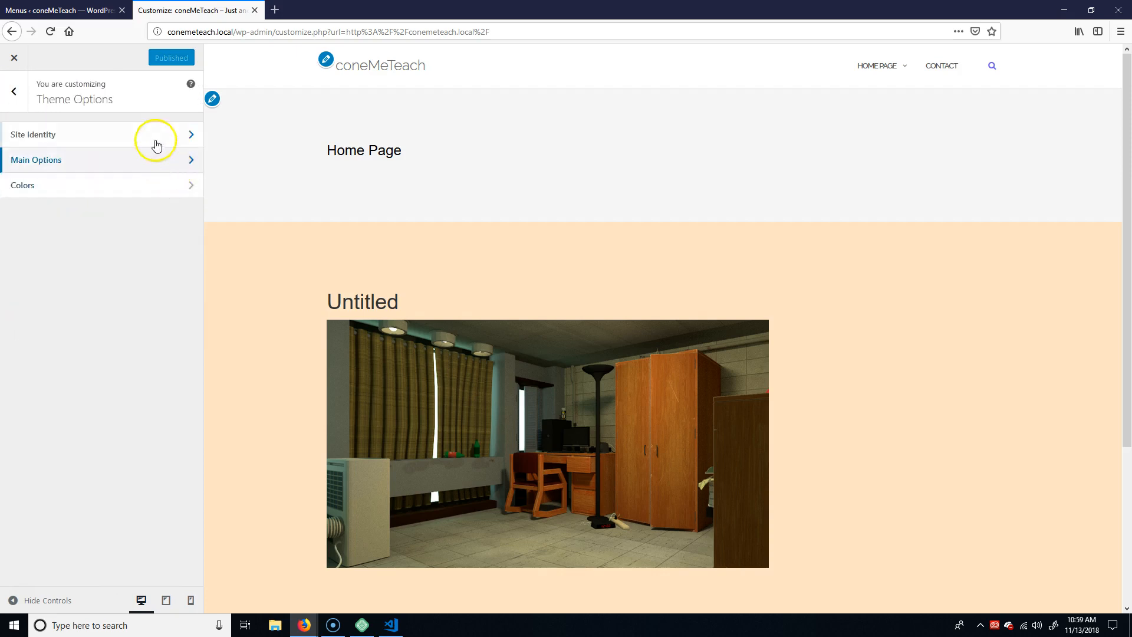
{"action": "left_click", "coordinate": [193, 134]}
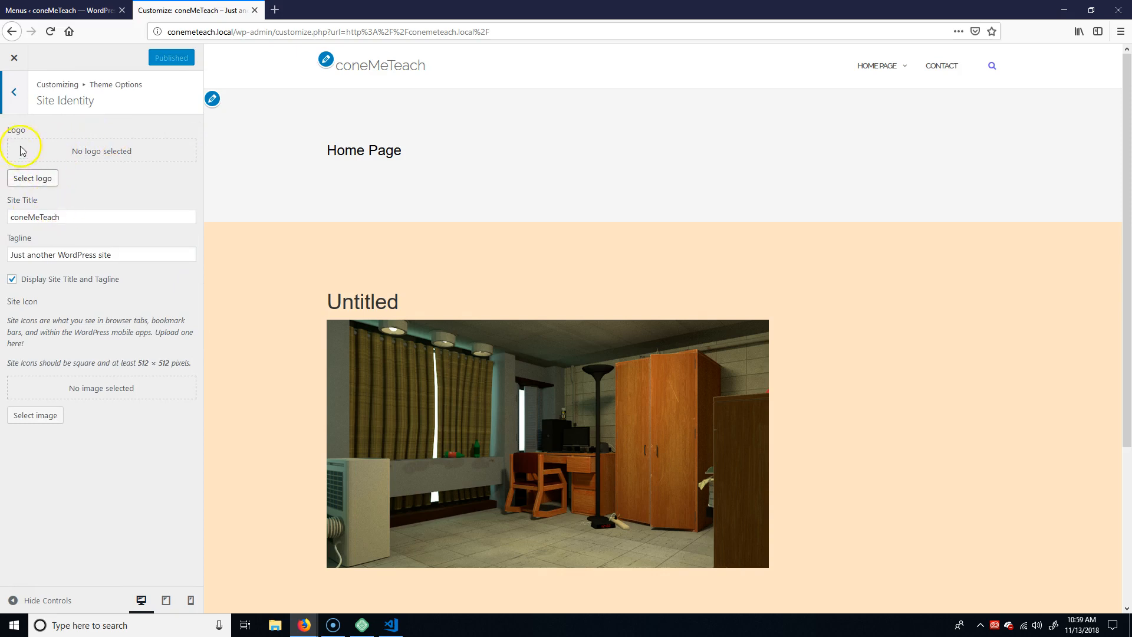
{"action": "left_click", "coordinate": [24, 94]}
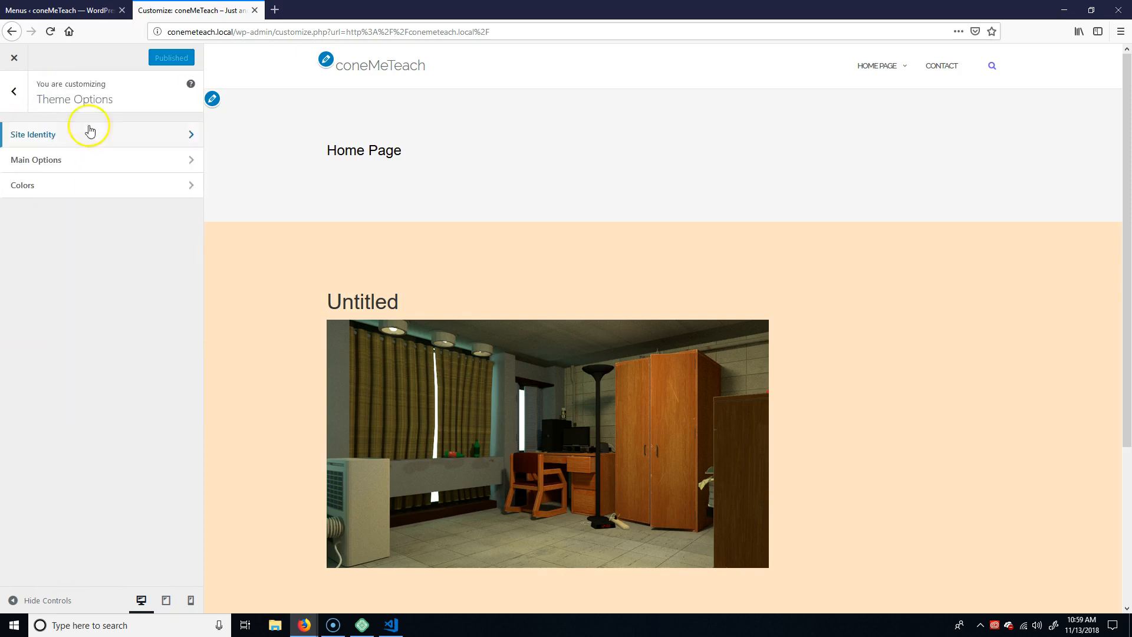
Set the site tagline to "Teach Me Gud!" and publish the change.
{"action": "left_click", "coordinate": [187, 134]}
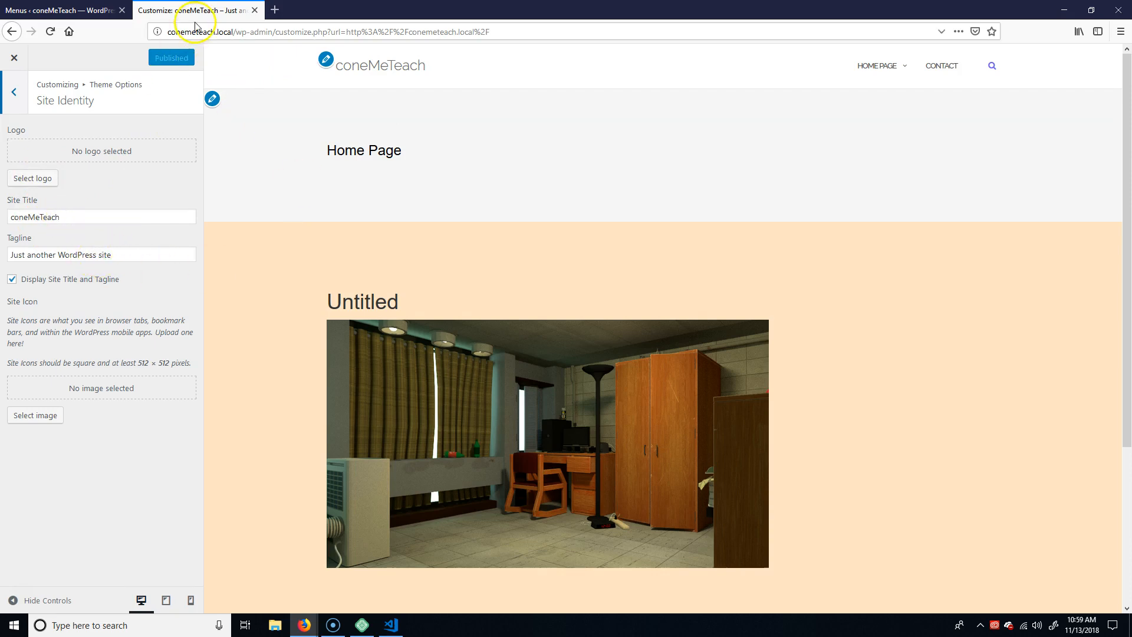
{"action": "left_click_drag", "start_coordinate": [155, 254], "coordinate": [11, 255]}
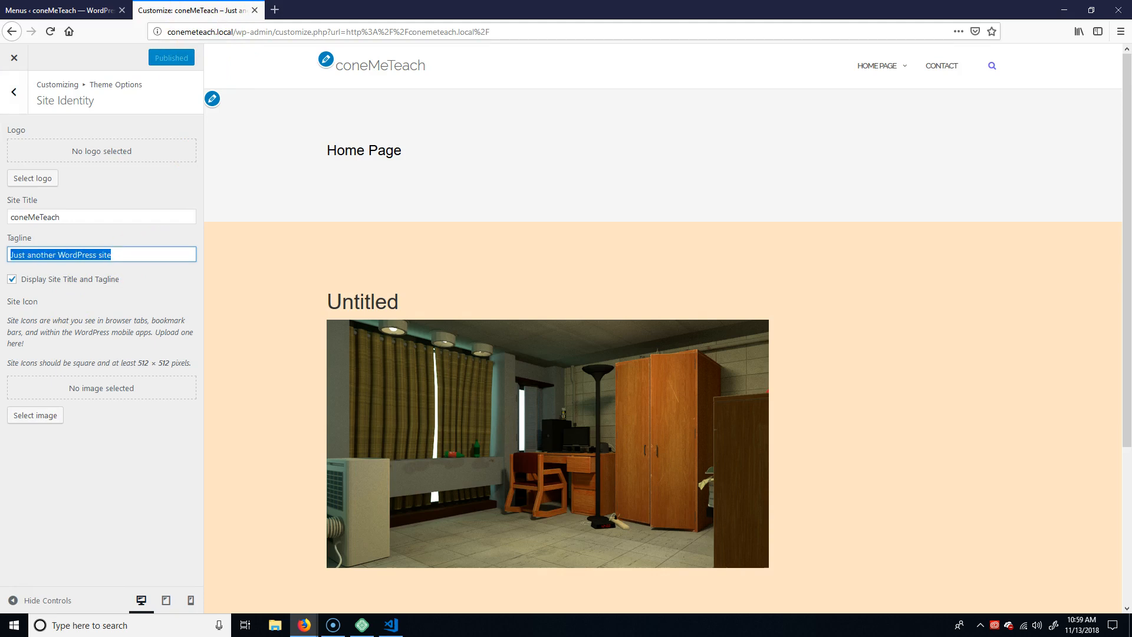
{"action": "type", "text": "Teach Me Gud!"}
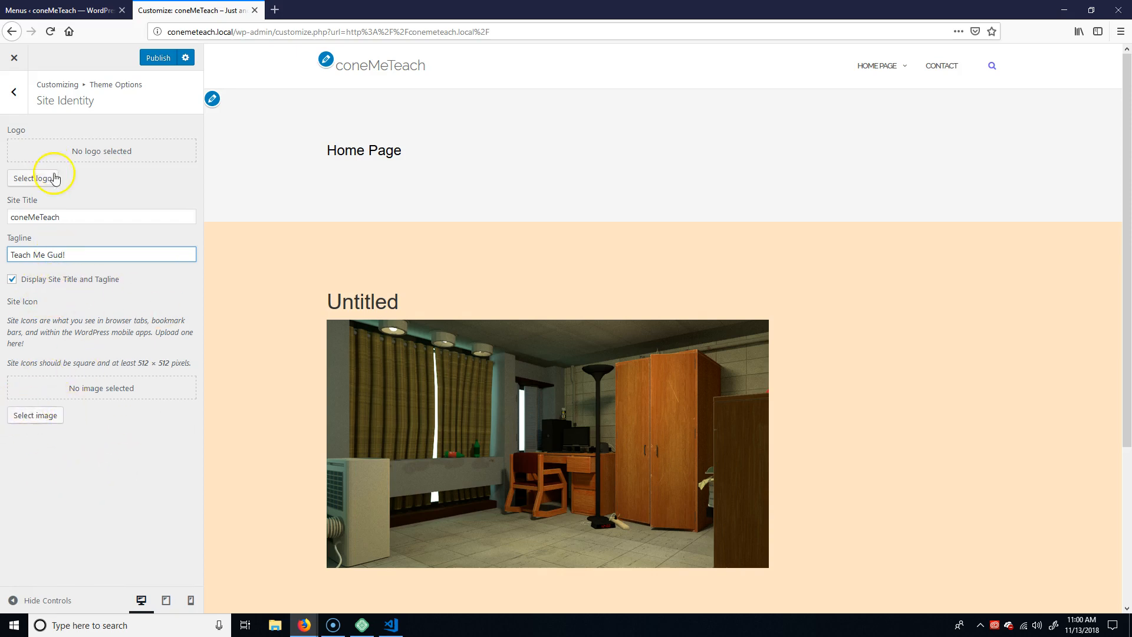
{"action": "left_click", "coordinate": [135, 450]}
{"action": "left_click", "coordinate": [166, 59]}
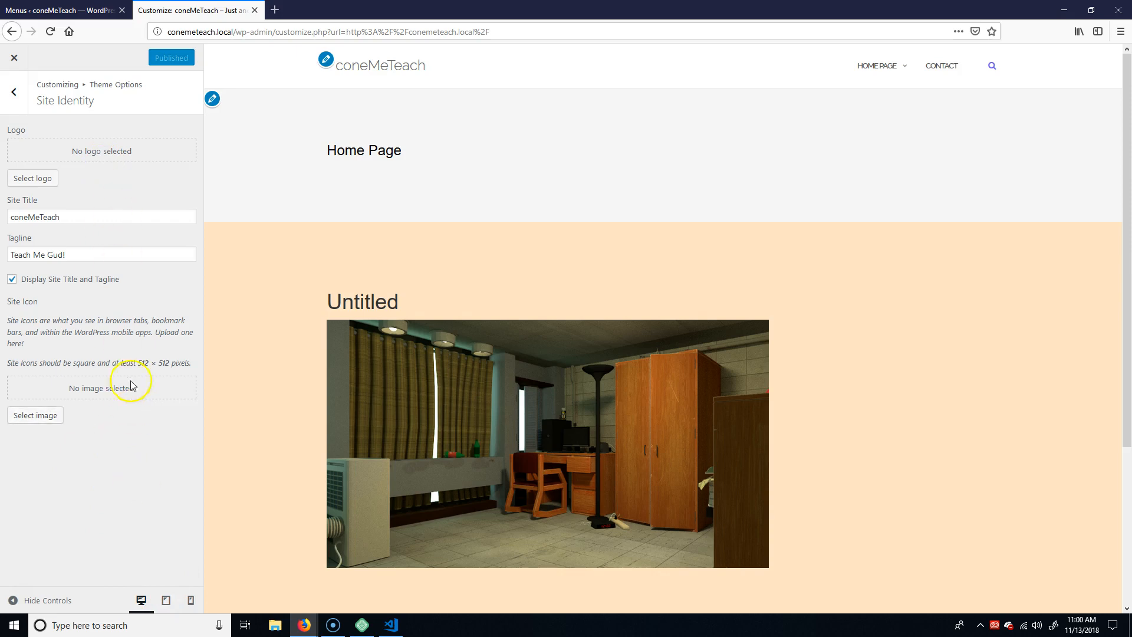
In the Blog Index Settings, set the blog template to Full Width and turn off Show Blog Title and Show Category on Posts.
{"action": "left_click", "coordinate": [8, 99]}
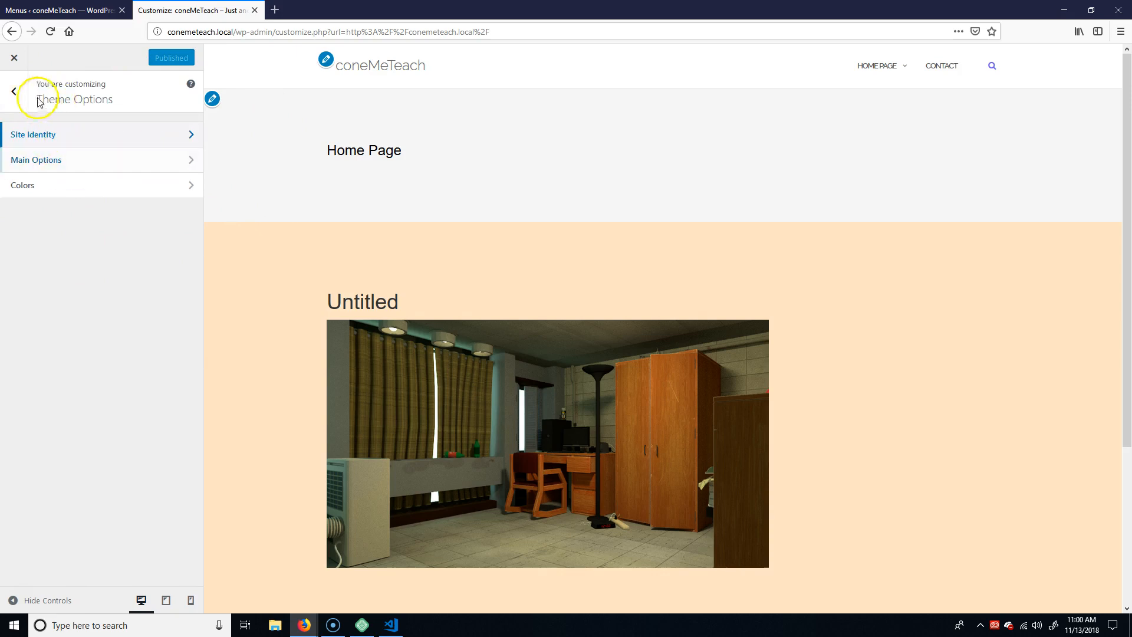
{"action": "left_click", "coordinate": [14, 92]}
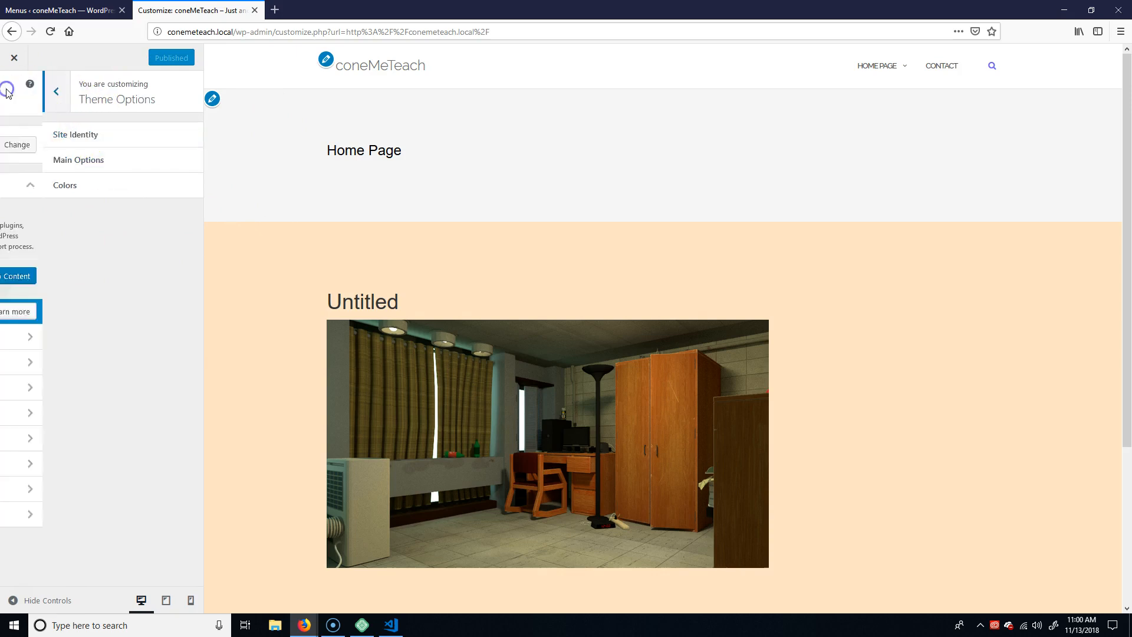
{"action": "left_click", "coordinate": [212, 99]}
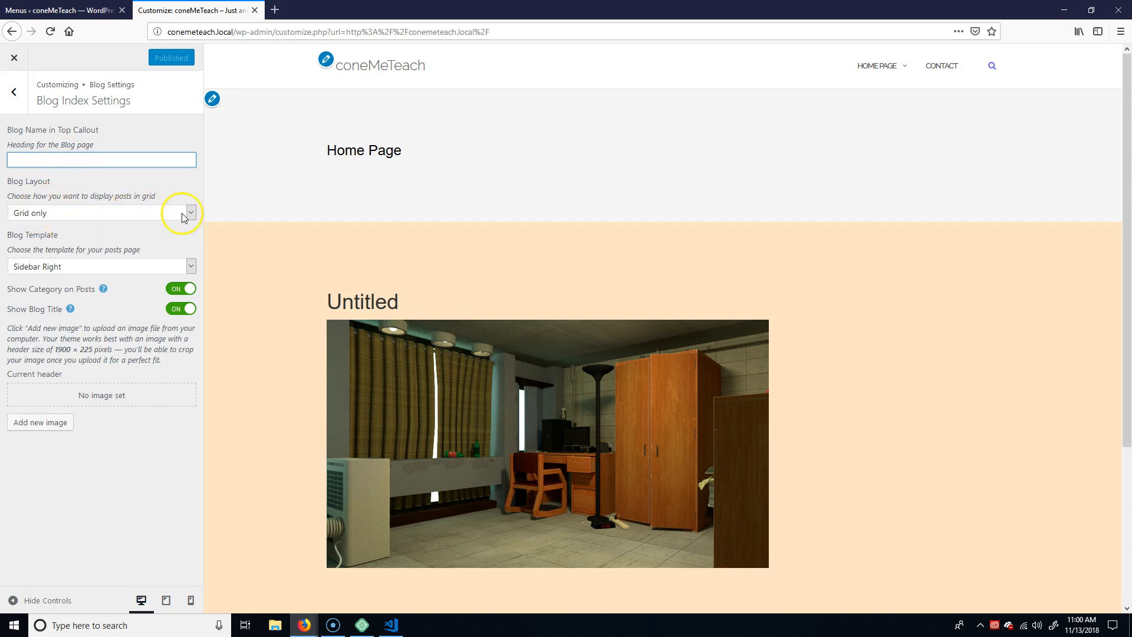
{"action": "left_click", "coordinate": [188, 266]}
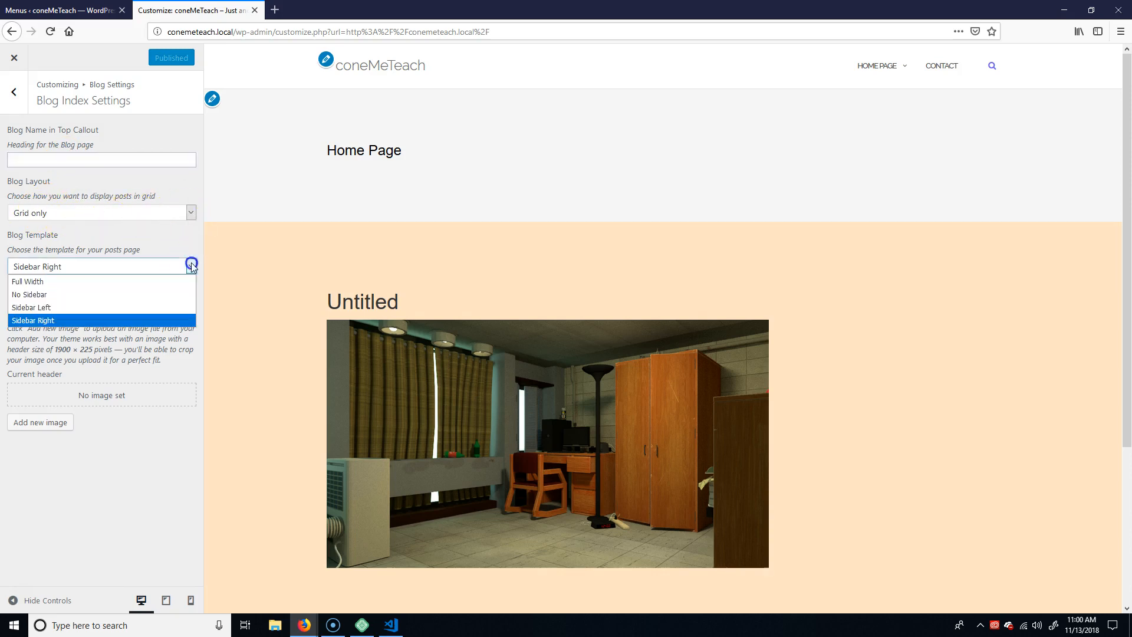
{"action": "left_click", "coordinate": [41, 283]}
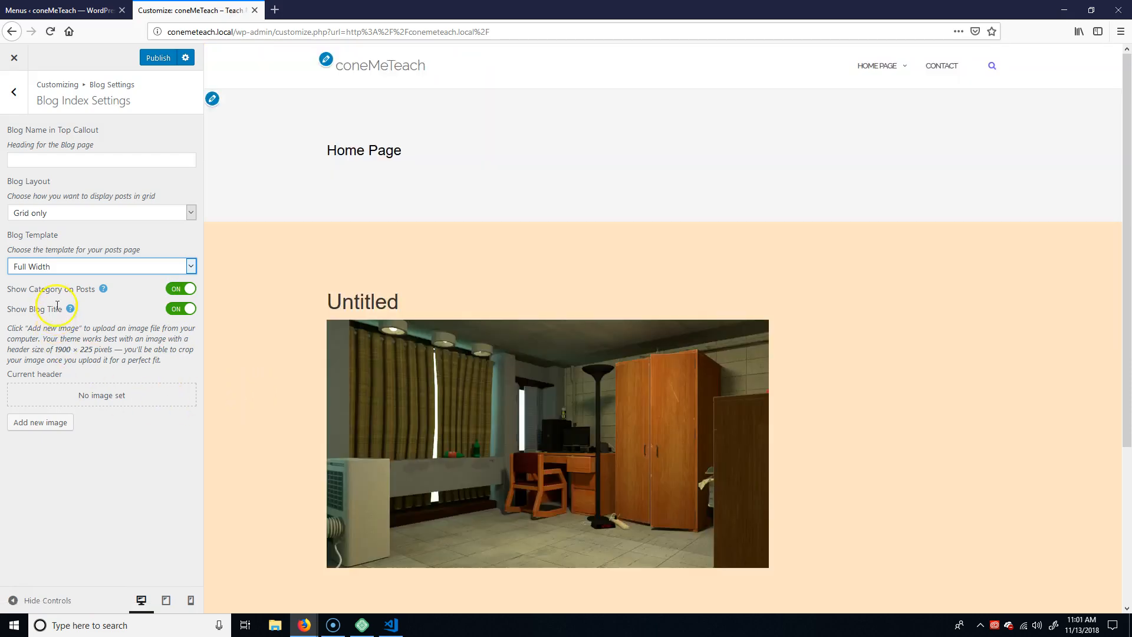
{"action": "left_click", "coordinate": [181, 309]}
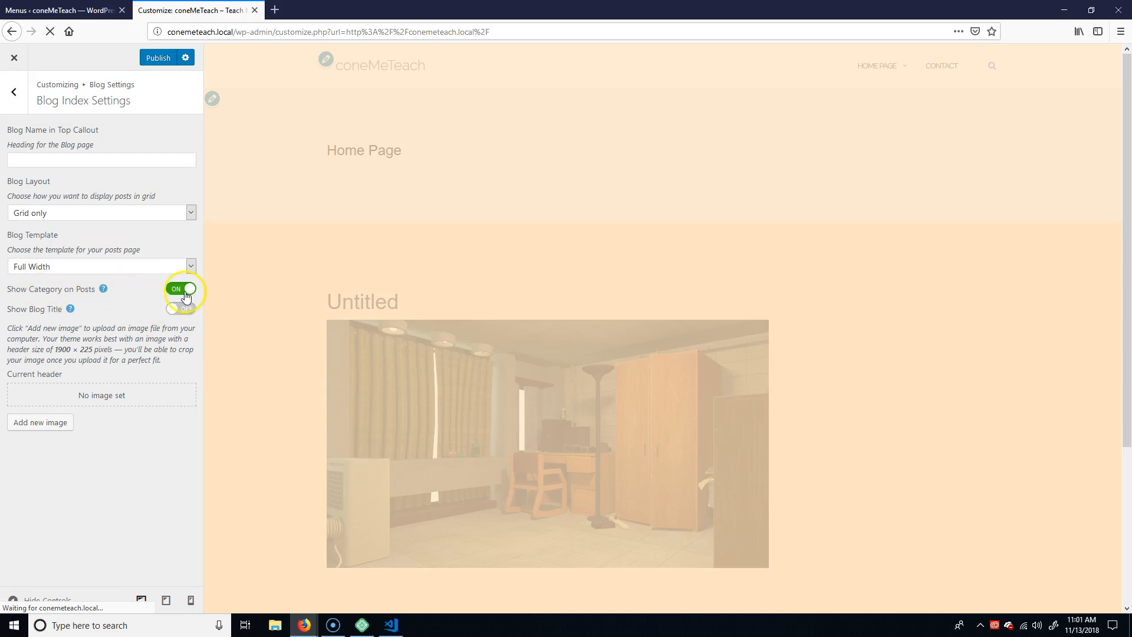
{"action": "left_click", "coordinate": [183, 290]}
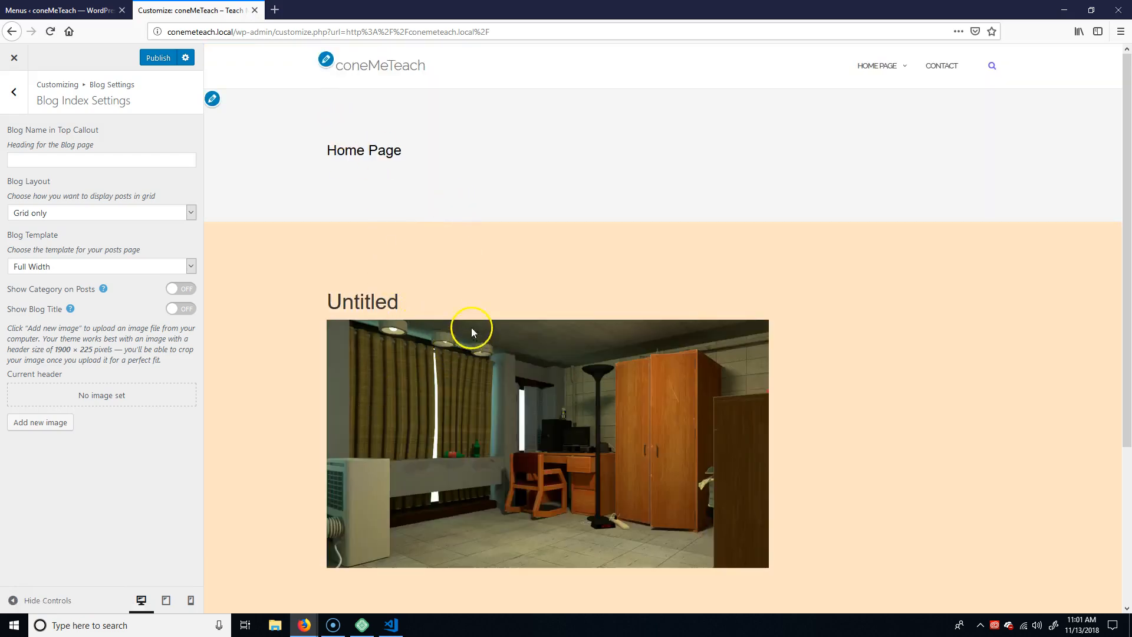
Try "Home" as the blog name in the top callout and clear it again.
{"action": "mouse_move", "coordinate": [399, 151]}
{"action": "left_mouse_down"}
{"action": "mouse_move", "coordinate": [326, 150]}
{"action": "mouse_move", "coordinate": [369, 151]}
{"action": "left_mouse_up"}
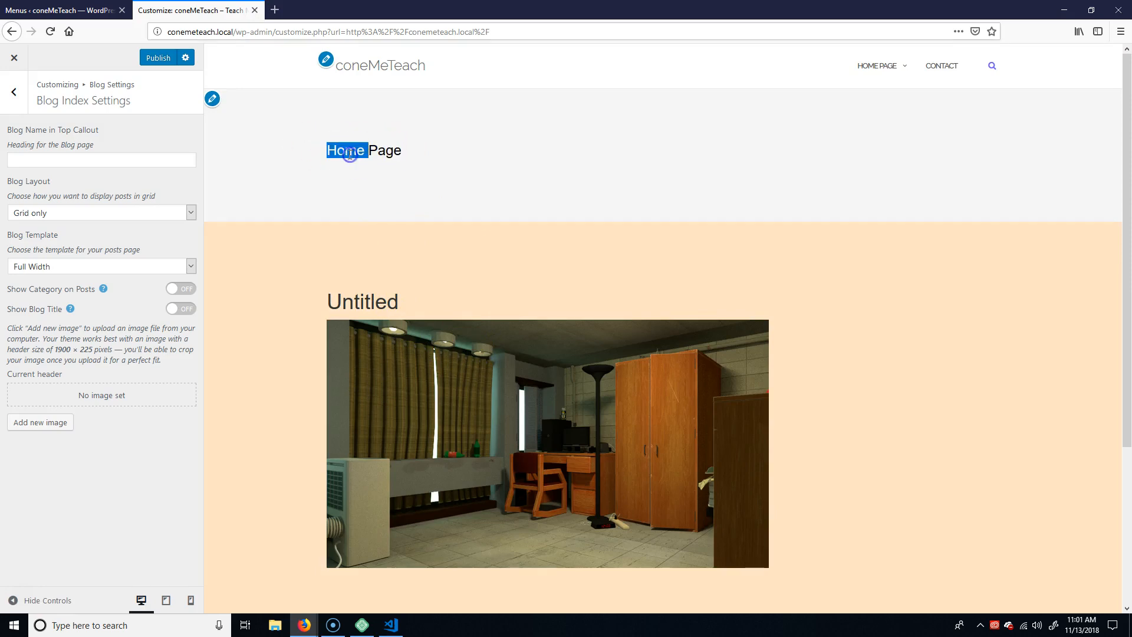
{"action": "left_click", "coordinate": [211, 99]}
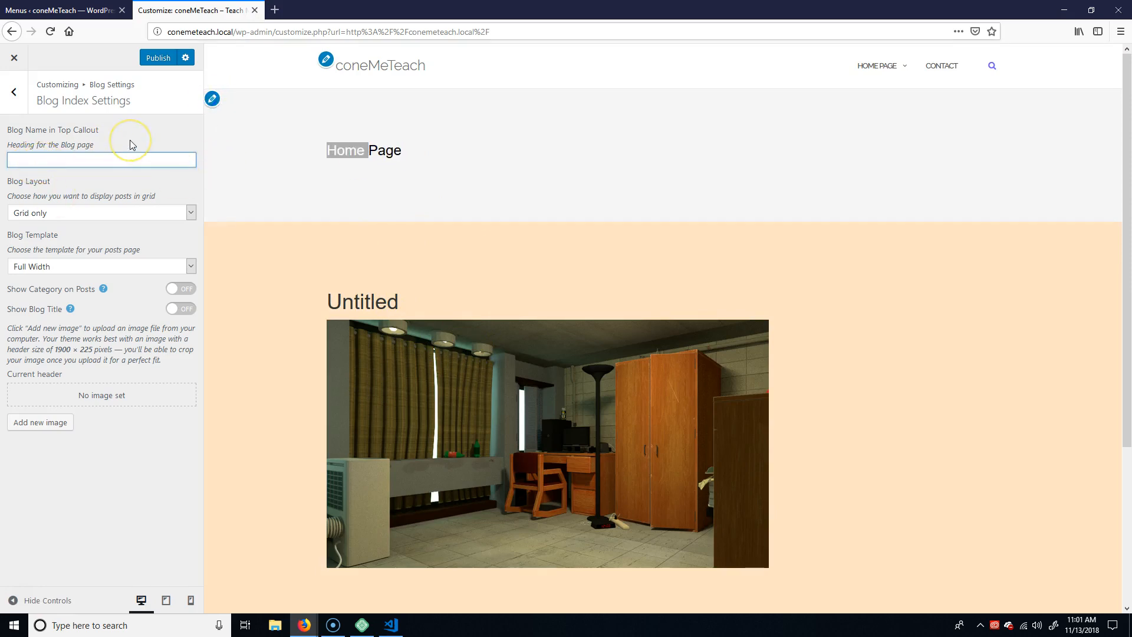
{"action": "type", "text": "Home"}
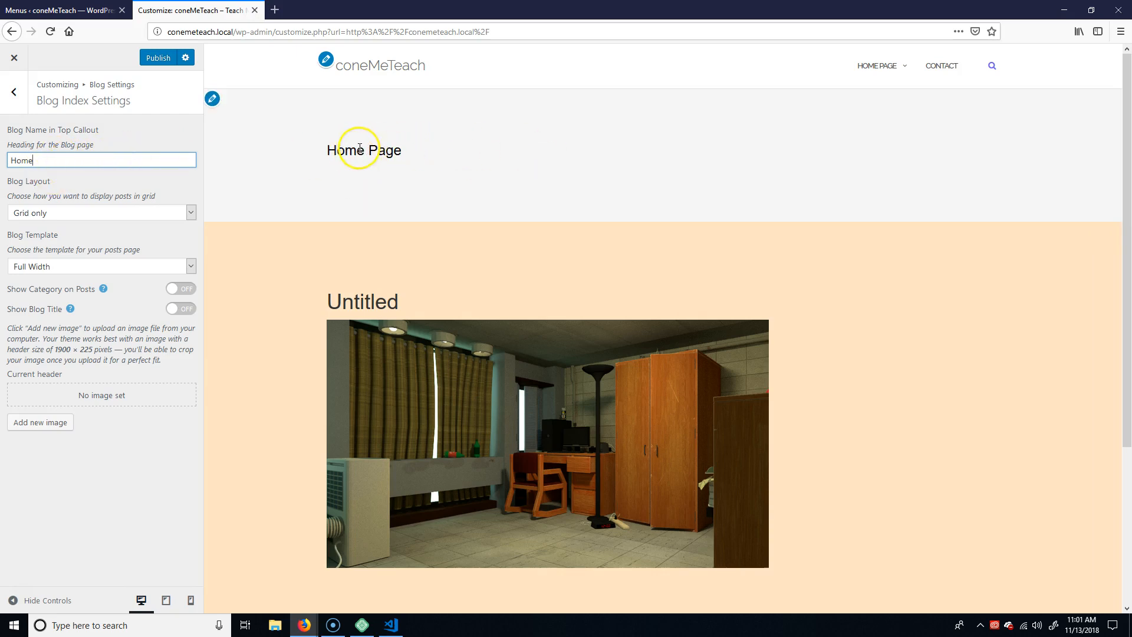
{"action": "double_click", "coordinate": [56, 159]}
{"action": "key", "text": "BackSpace"}
Publish the blog index changes and return to the Customizer's main list of settings.
{"action": "left_click", "coordinate": [158, 57]}
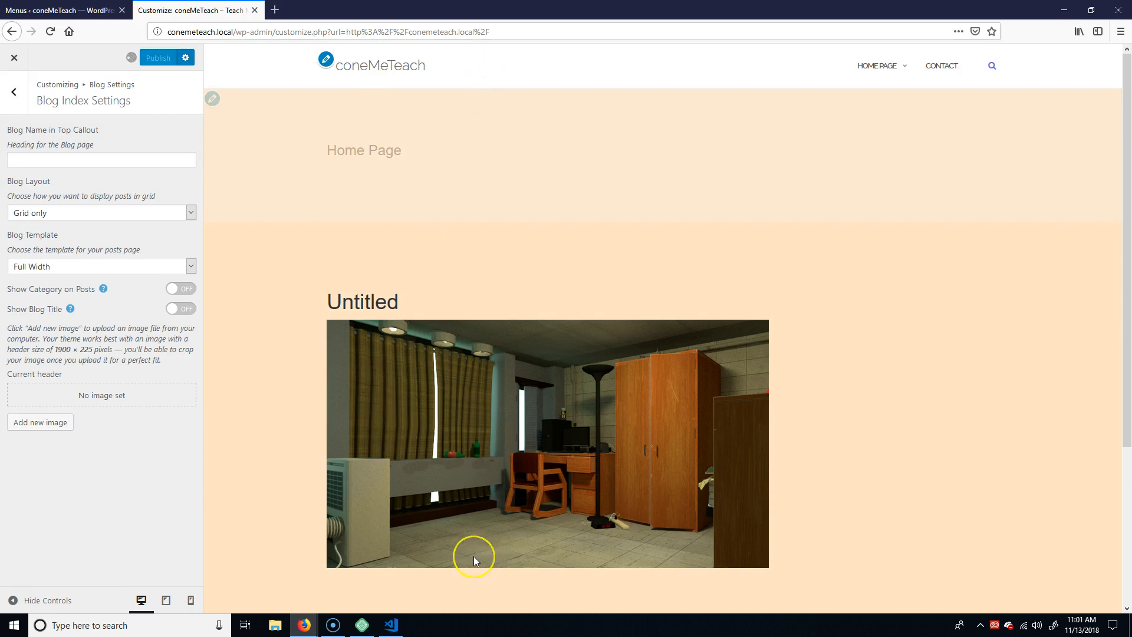
{"action": "left_click", "coordinate": [338, 273]}
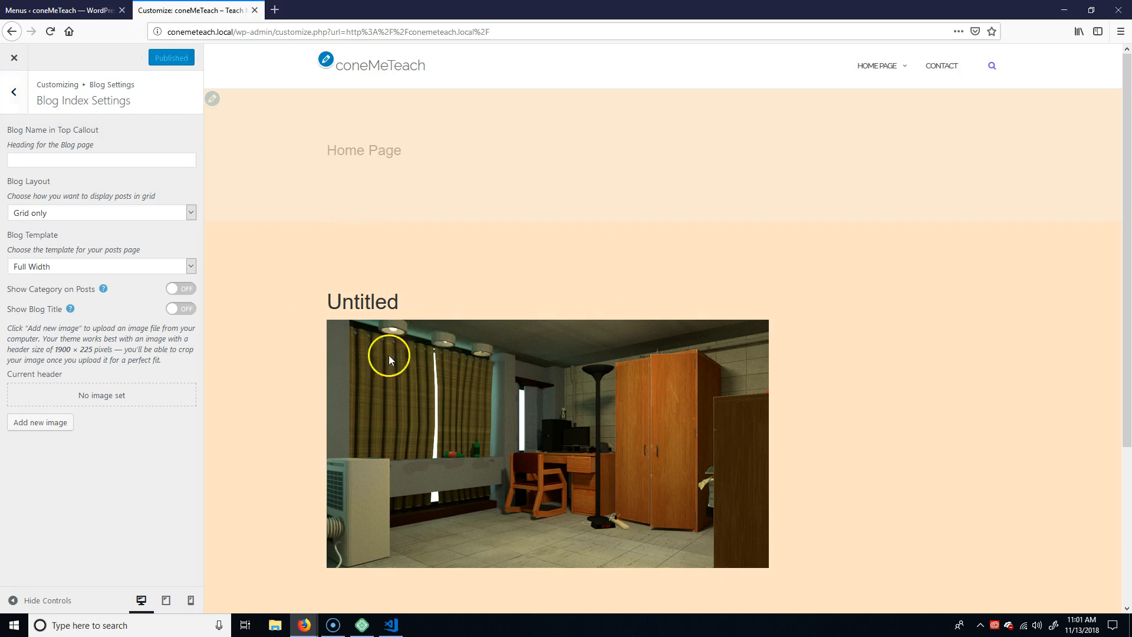
{"action": "left_click", "coordinate": [15, 92]}
{"action": "left_click", "coordinate": [16, 93]}
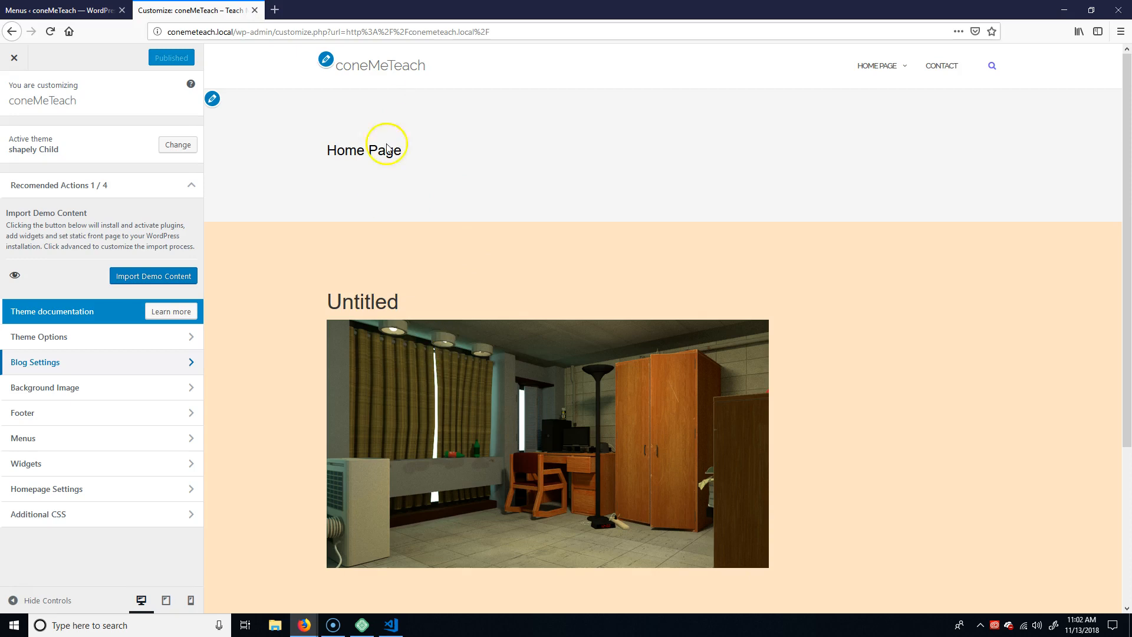
Examine the Background Image section and the items and locations of headingMenu in the Customizer.
{"action": "left_click", "coordinate": [191, 386]}
{"action": "left_click", "coordinate": [13, 92]}
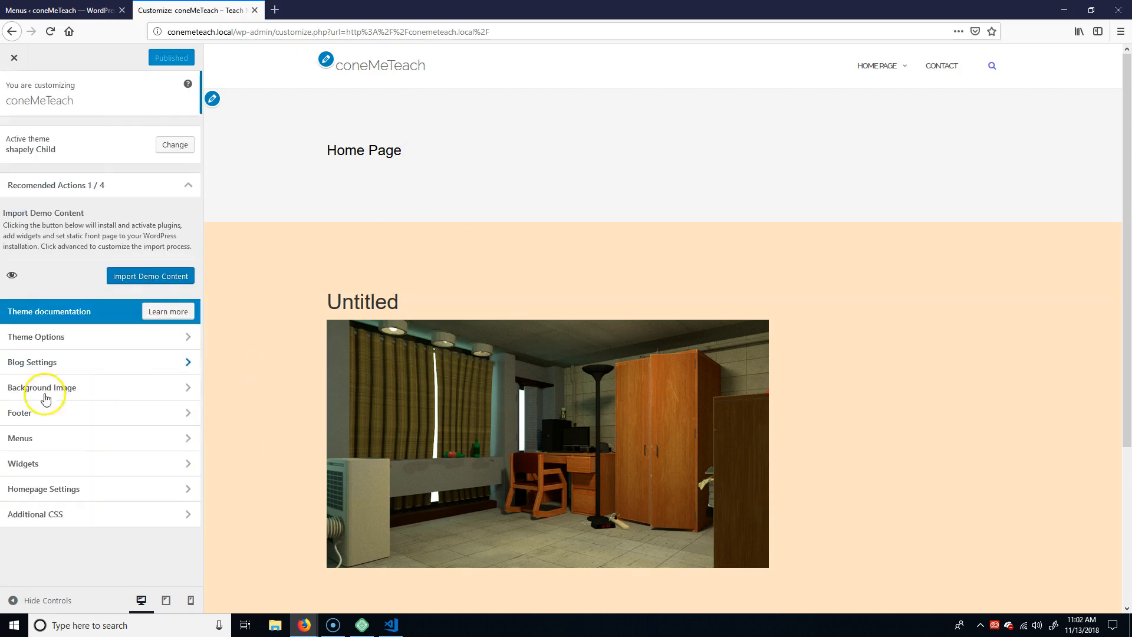
{"action": "left_click", "coordinate": [175, 437]}
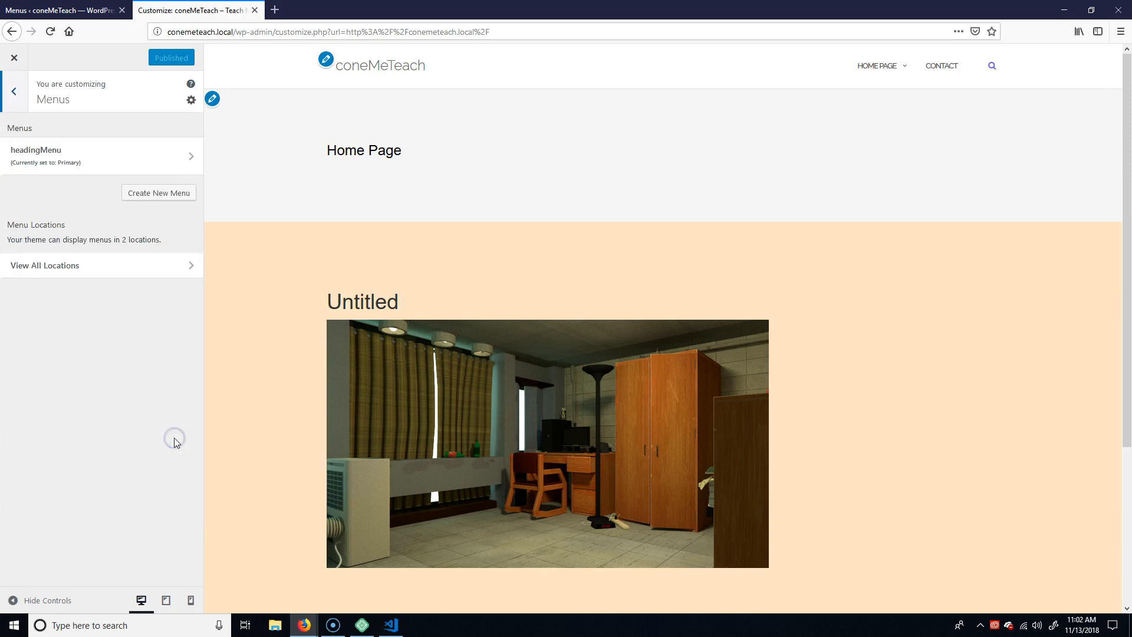
{"action": "left_click", "coordinate": [185, 157]}
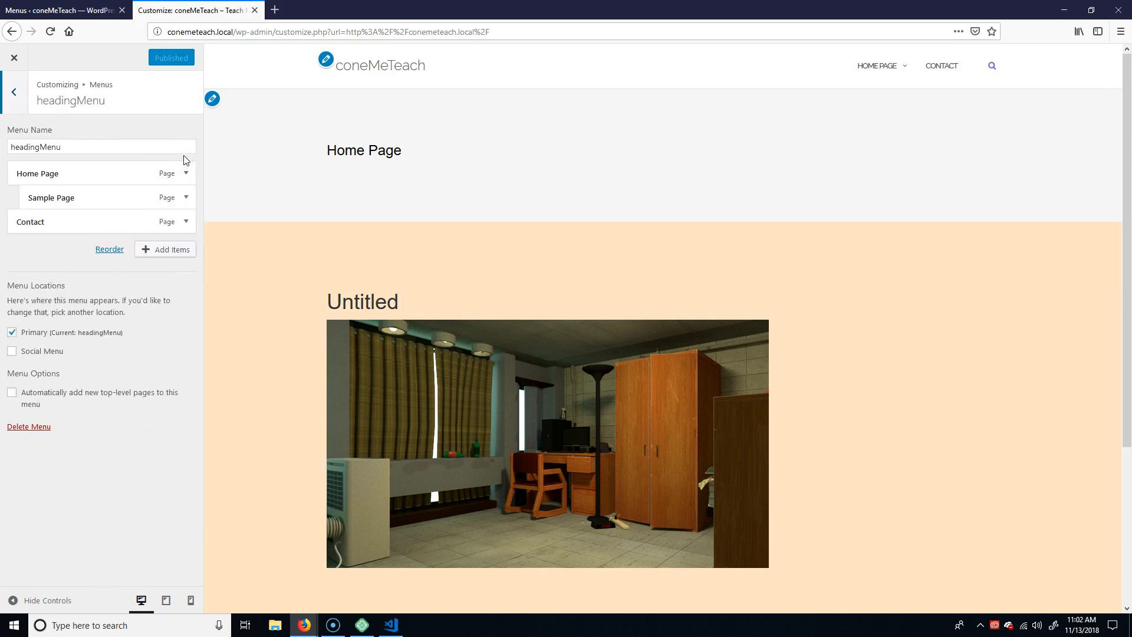
{"action": "left_click", "coordinate": [13, 92]}
{"action": "left_click", "coordinate": [11, 91]}
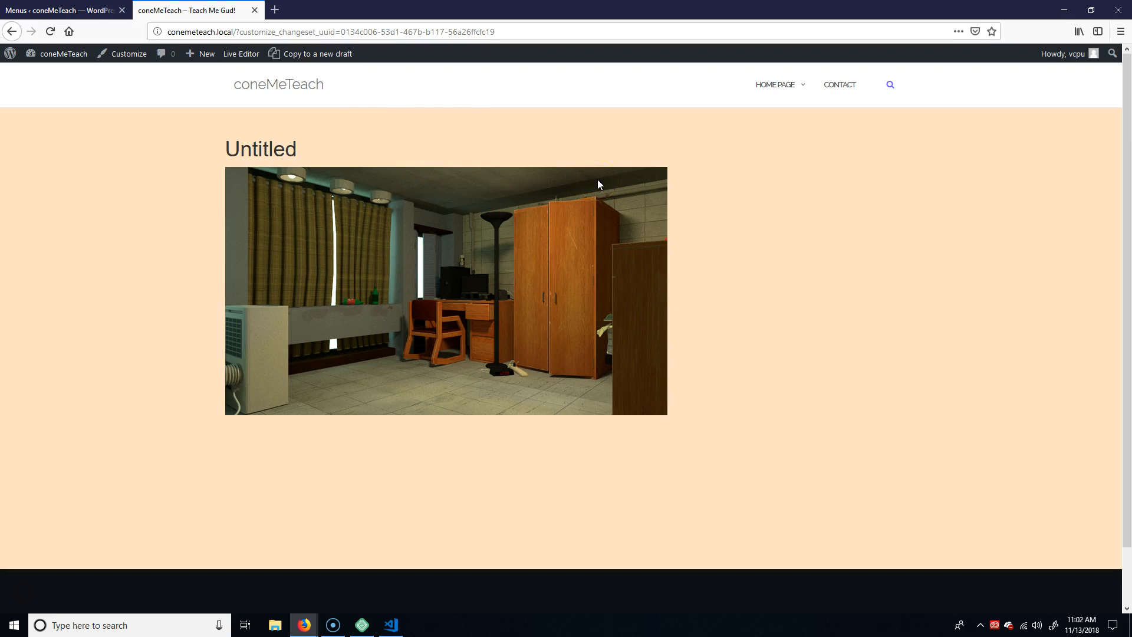
Open the Home Page from the admin pages list for editing in Elementor.
{"action": "left_click", "coordinate": [55, 7]}
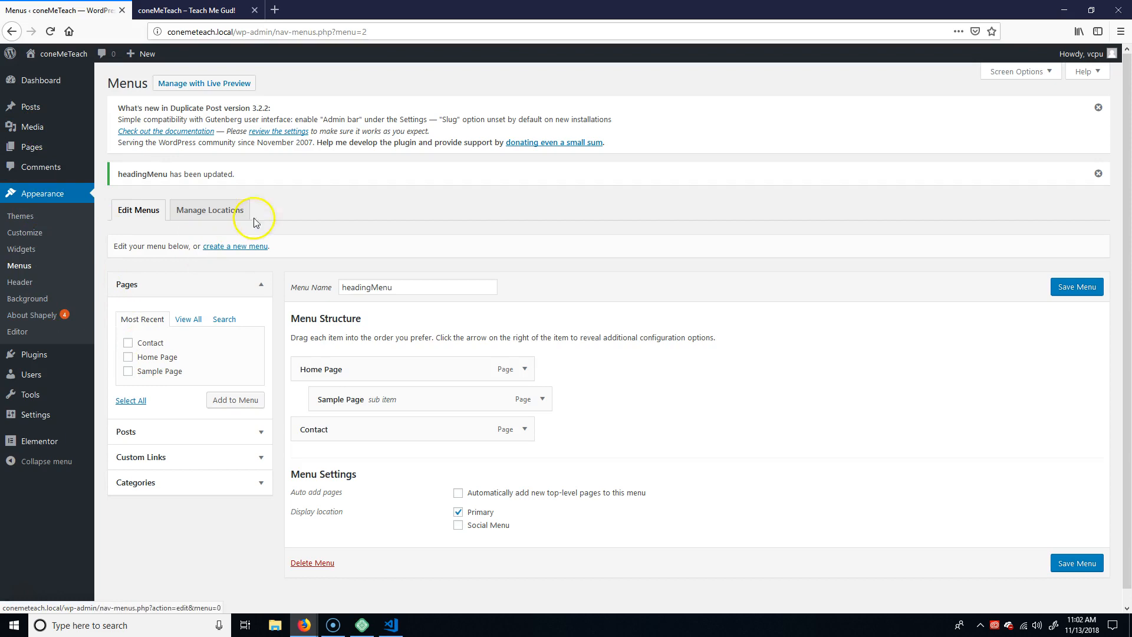
{"action": "left_click", "coordinate": [27, 147]}
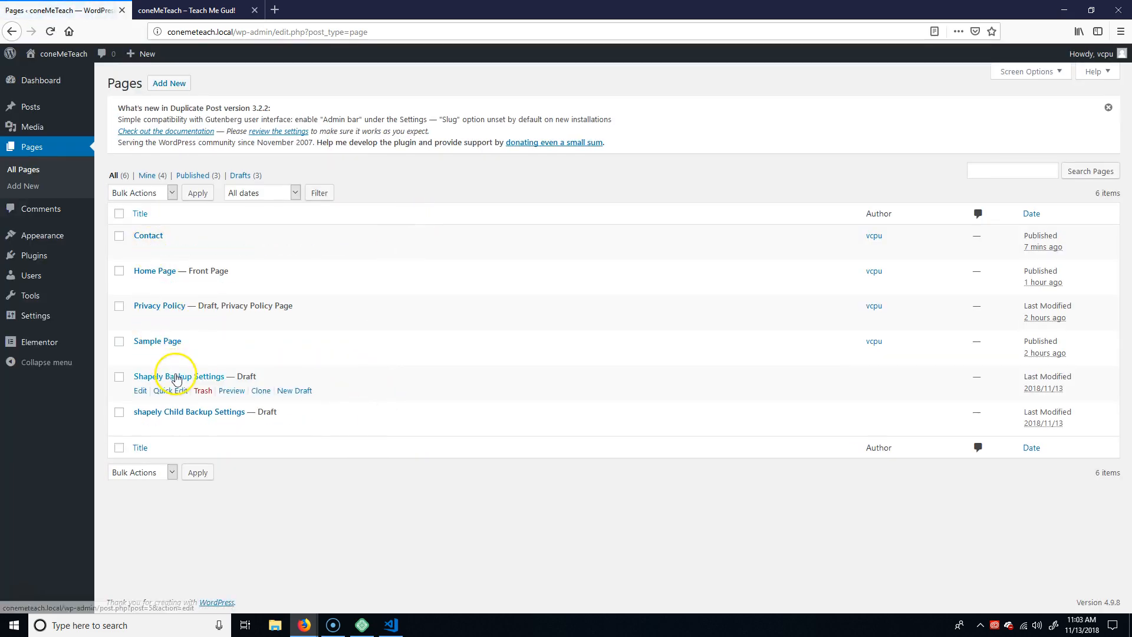
{"action": "left_click", "coordinate": [155, 270]}
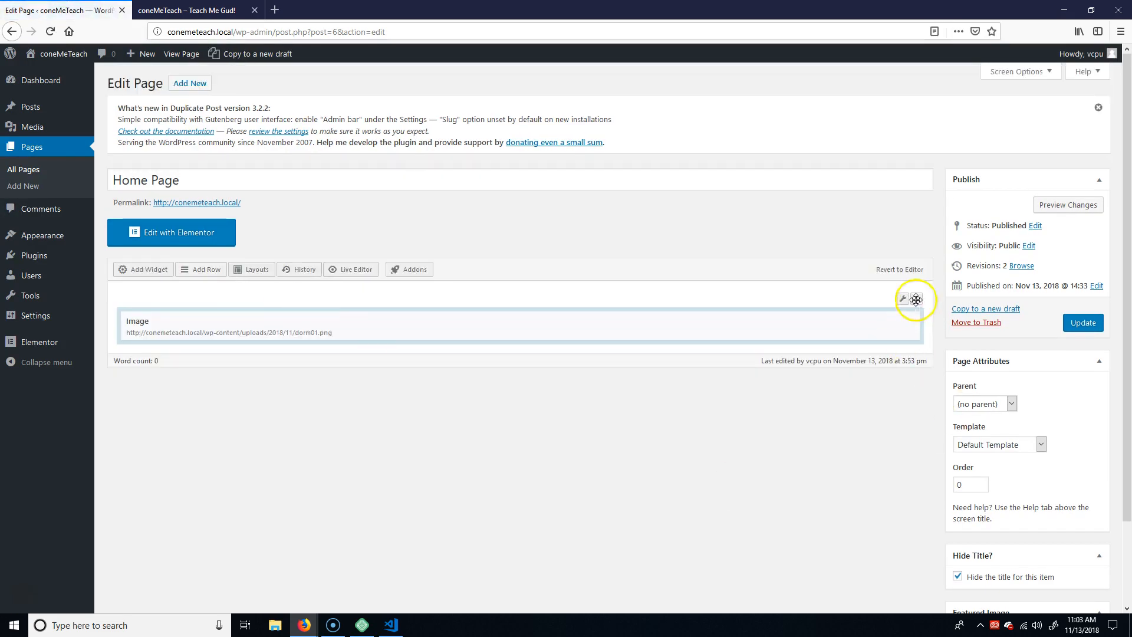
{"action": "mouse_move", "coordinate": [801, 326]}
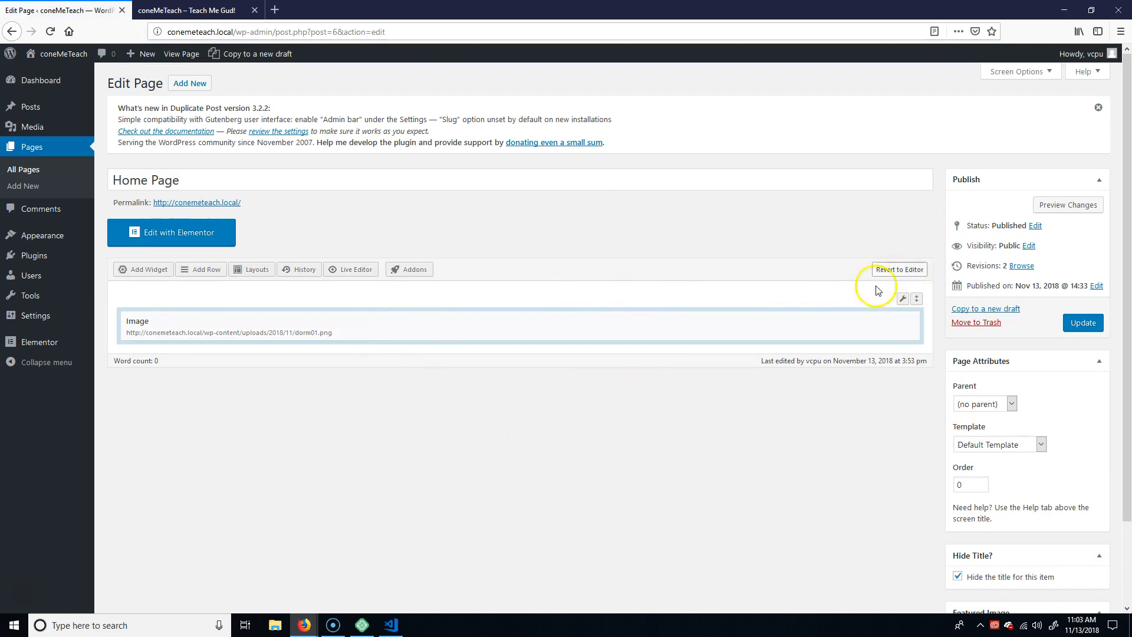
{"action": "left_click", "coordinate": [180, 233]}
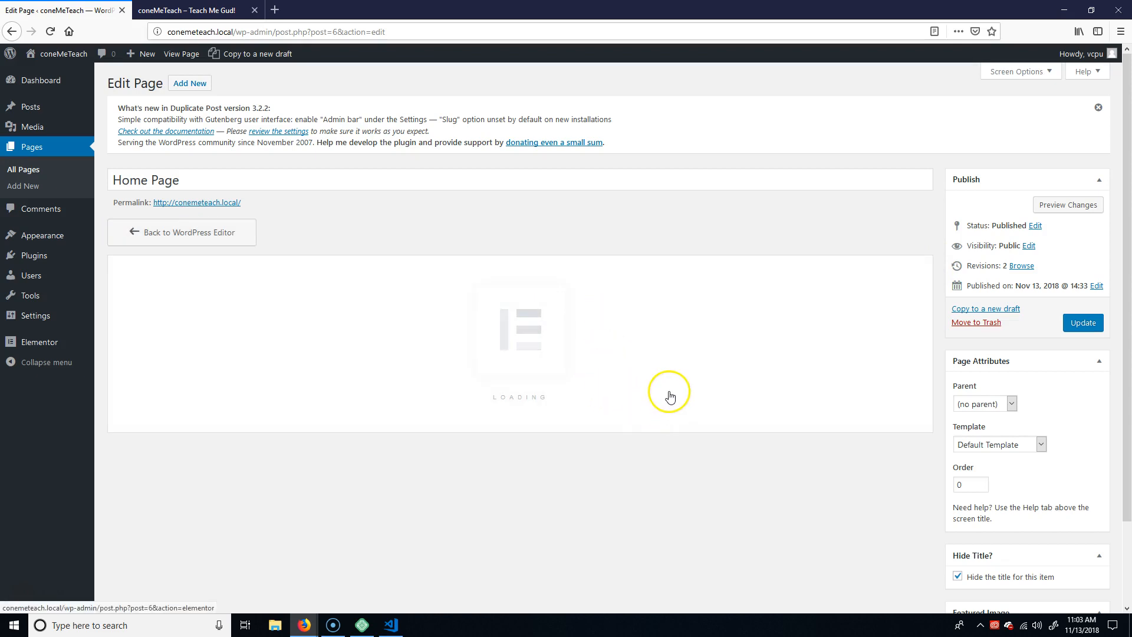
{"action": "scroll", "coordinate": [670, 392], "scroll_direction": "down", "scroll_amount": 2}
{"action": "scroll", "coordinate": [670, 392], "scroll_direction": "down", "scroll_amount": 1}
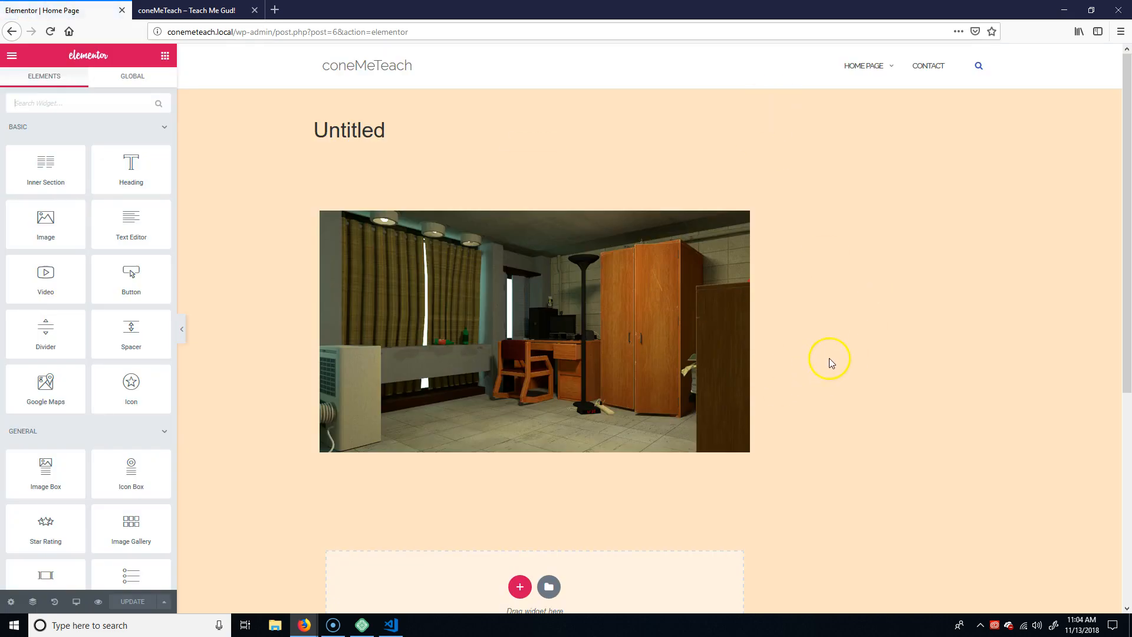
Examine the layout settings and available actions of the section holding the dorm room image.
{"action": "scroll", "coordinate": [829, 359], "scroll_direction": "down", "scroll_amount": 5}
{"action": "scroll", "coordinate": [824, 369], "scroll_direction": "up", "scroll_amount": 5}
{"action": "mouse_move", "coordinate": [546, 145]}
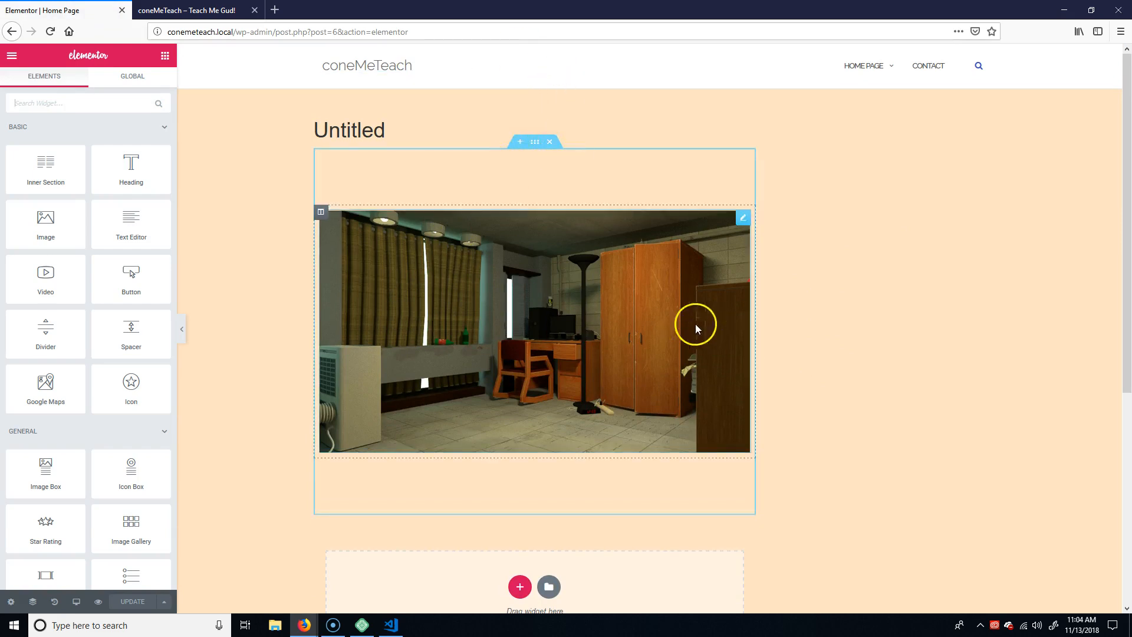
{"action": "left_click", "coordinate": [535, 145]}
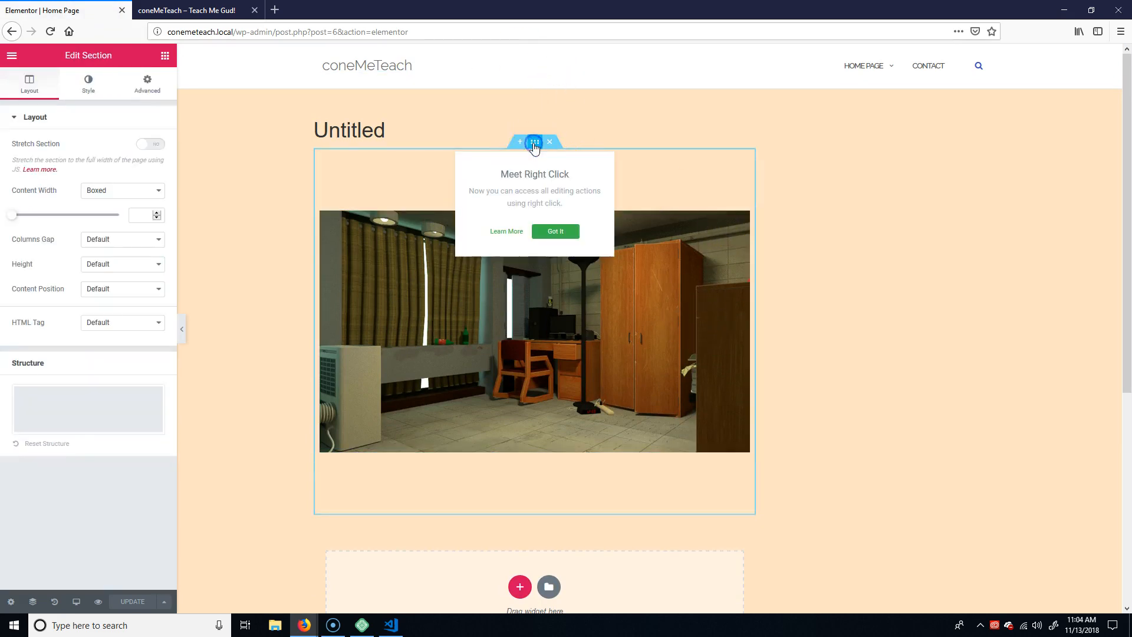
{"action": "left_click", "coordinate": [555, 231]}
{"action": "right_click", "coordinate": [534, 142]}
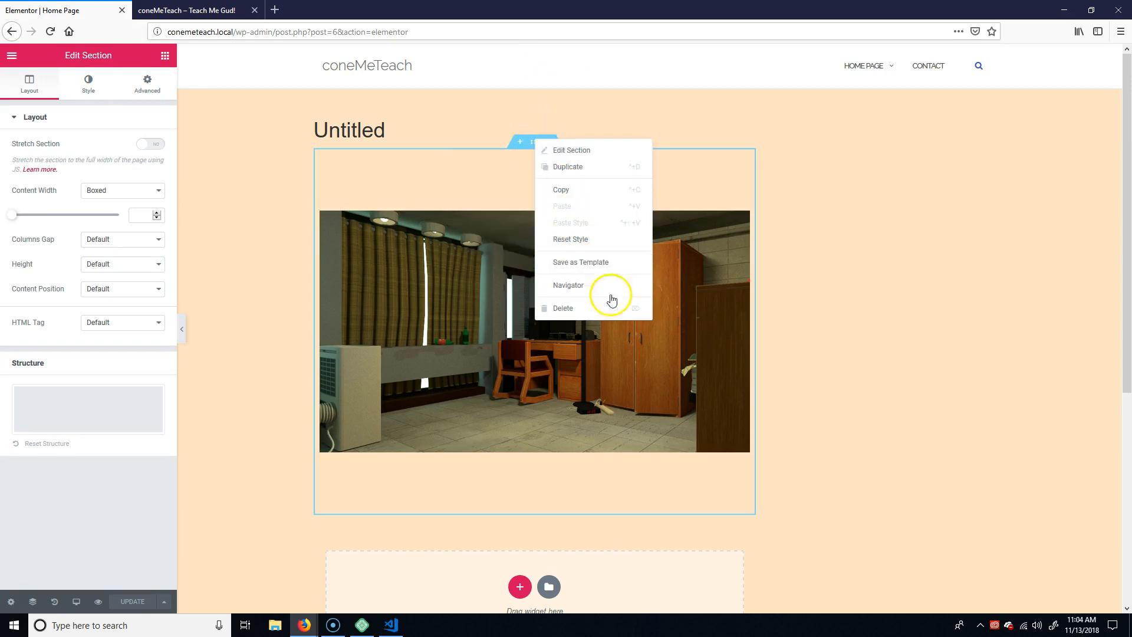
{"action": "left_click", "coordinate": [904, 284]}
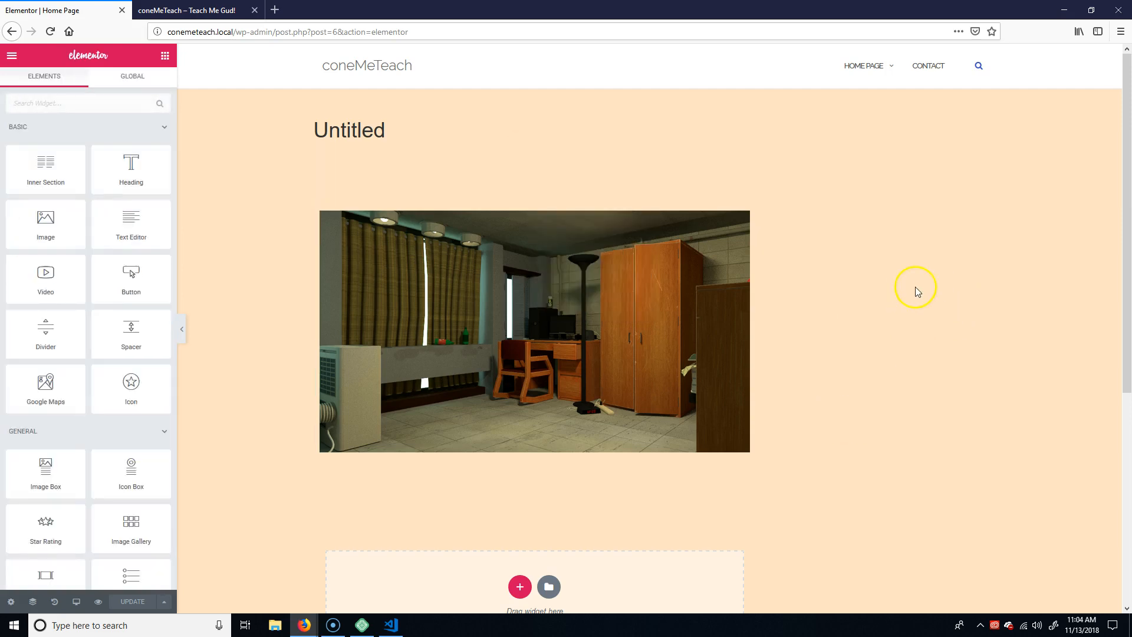
Try to open the dorm room image and the "Untitled" page title for editing.
{"action": "left_click", "coordinate": [446, 310]}
{"action": "left_click", "coordinate": [356, 123]}
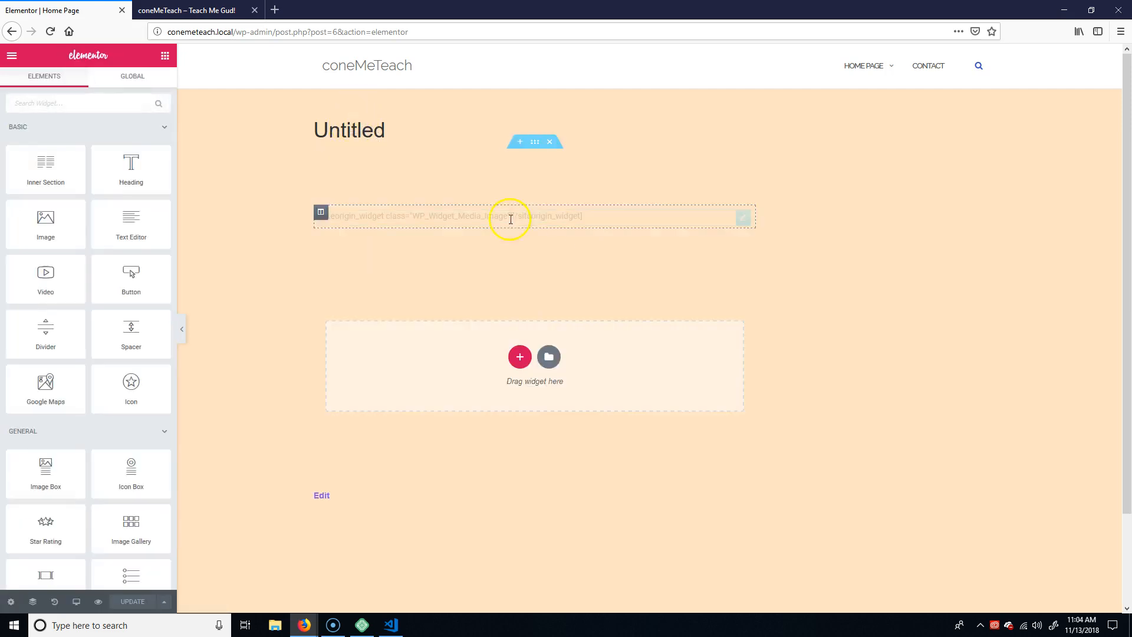
{"action": "left_click", "coordinate": [967, 247]}
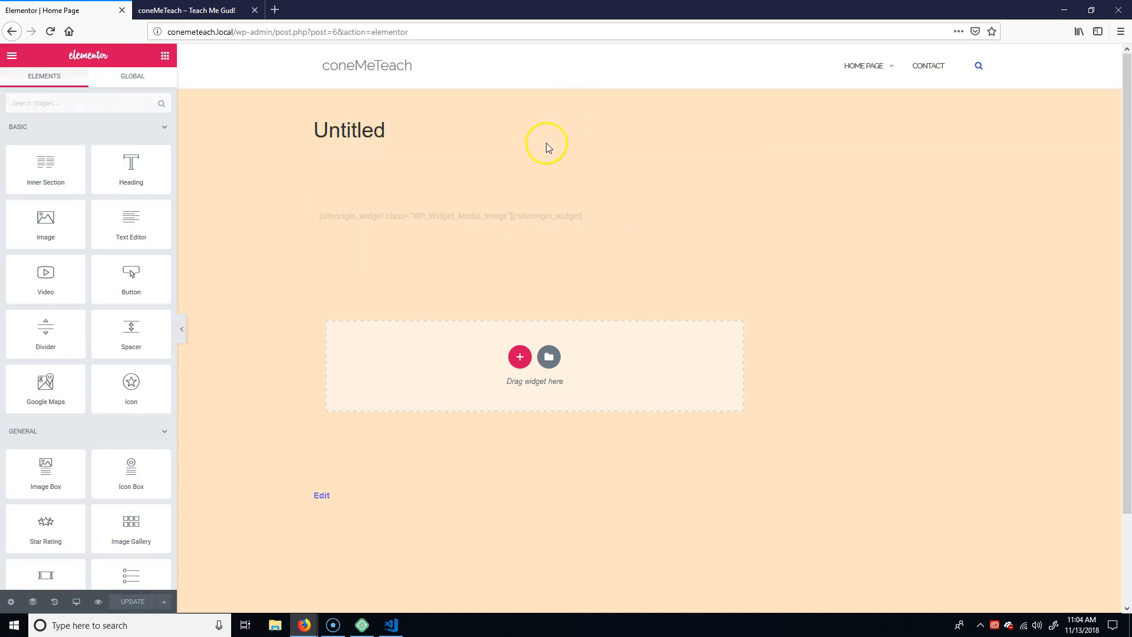
{"action": "left_click", "coordinate": [543, 221]}
{"action": "left_click", "coordinate": [882, 300]}
{"action": "double_click", "coordinate": [372, 128]}
Add a section with three equal columns below the existing one and bring up the widgets for its first column.
{"action": "left_click", "coordinate": [519, 357]}
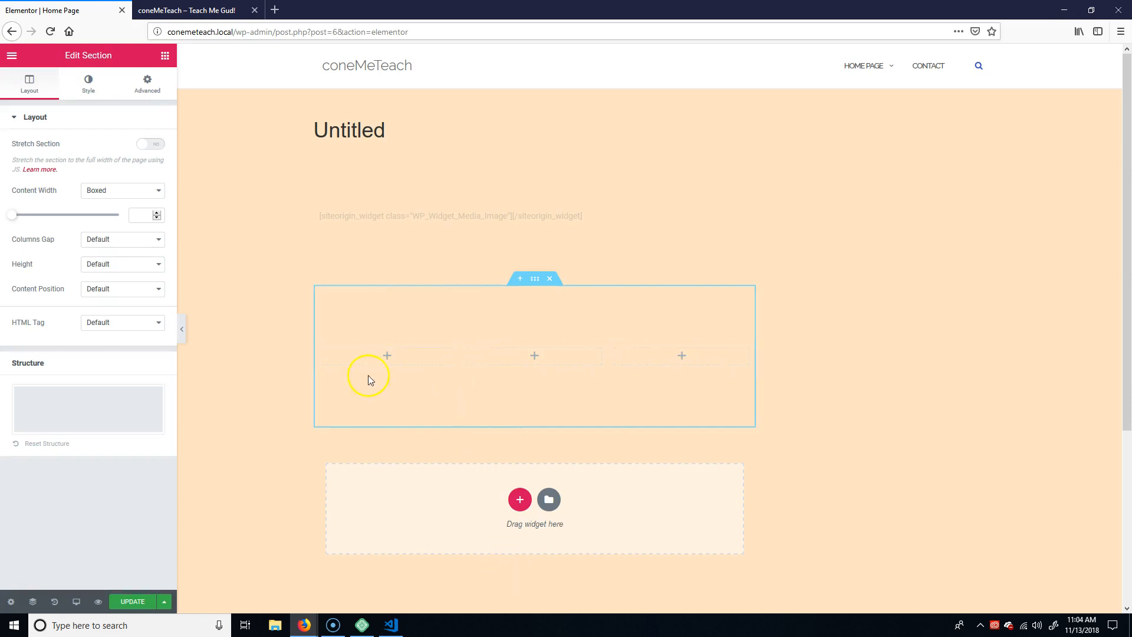
{"action": "left_click", "coordinate": [387, 356]}
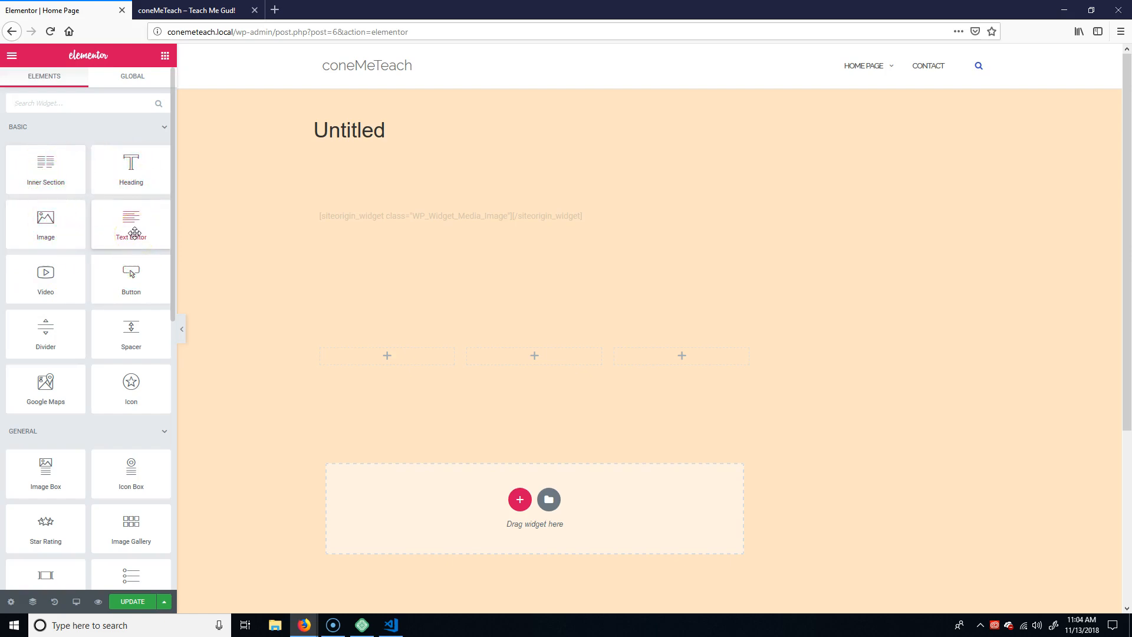
Examine the first column's available actions and the three-column section's layout and structure settings.
{"action": "right_click", "coordinate": [395, 356]}
{"action": "right_click", "coordinate": [380, 356]}
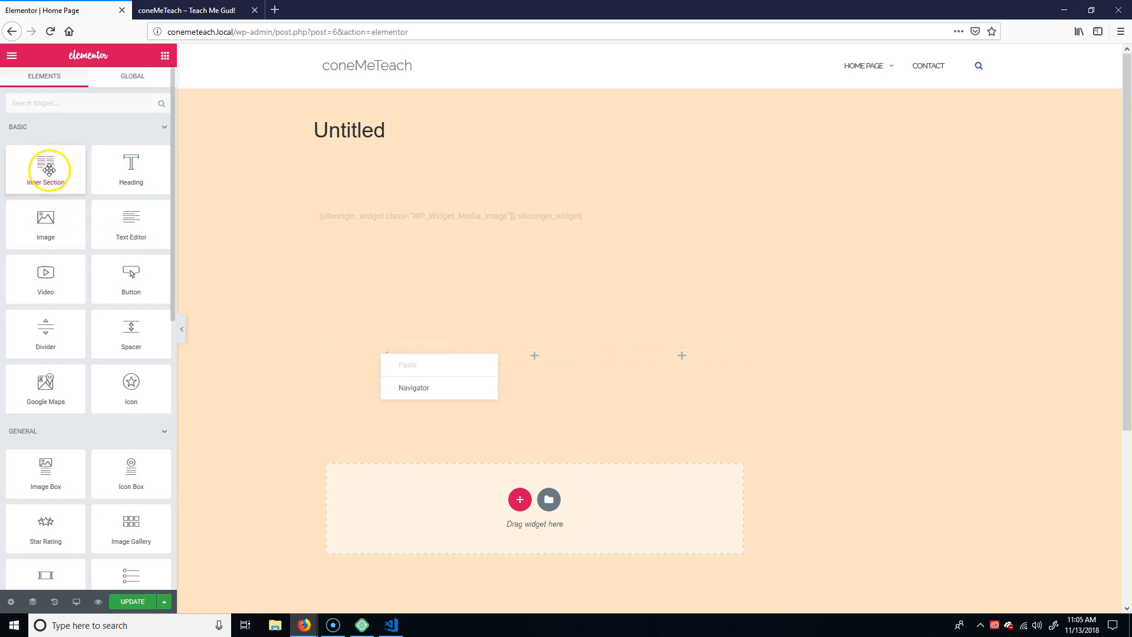
{"action": "right_click", "coordinate": [330, 420]}
{"action": "left_click", "coordinate": [386, 338]}
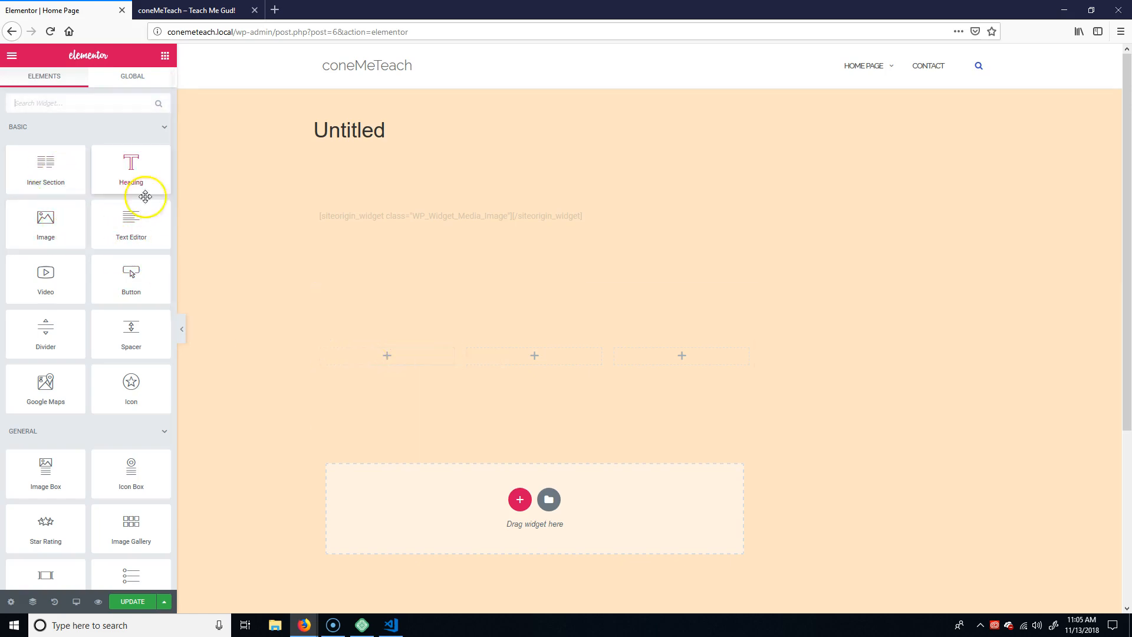
{"action": "left_click", "coordinate": [388, 356]}
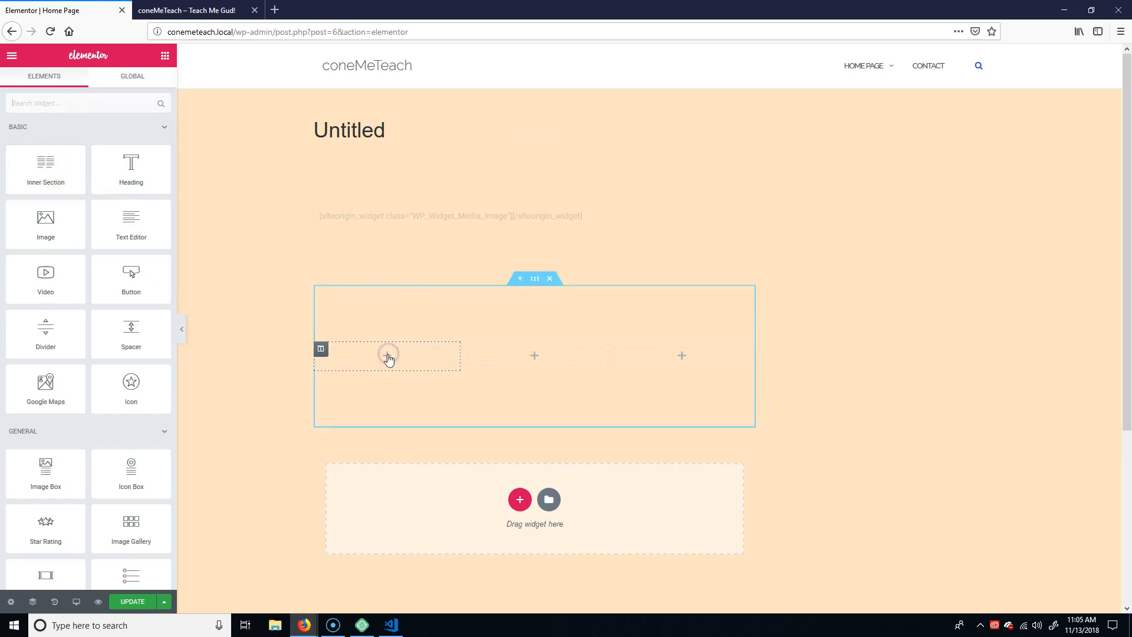
{"action": "left_click", "coordinate": [531, 283]}
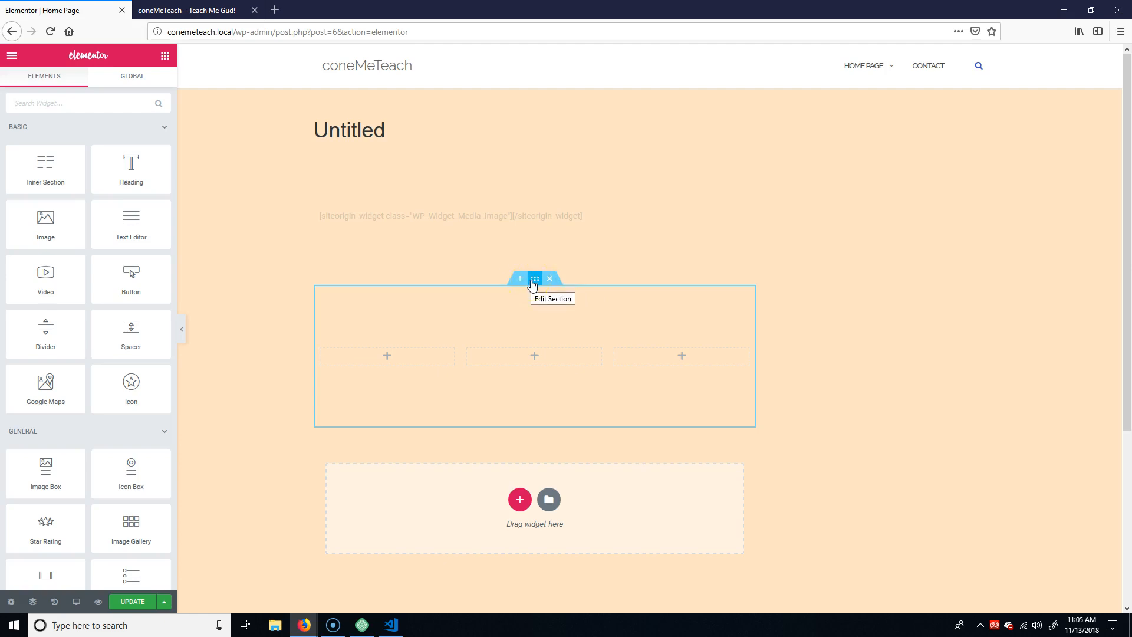
{"action": "left_click", "coordinate": [533, 283]}
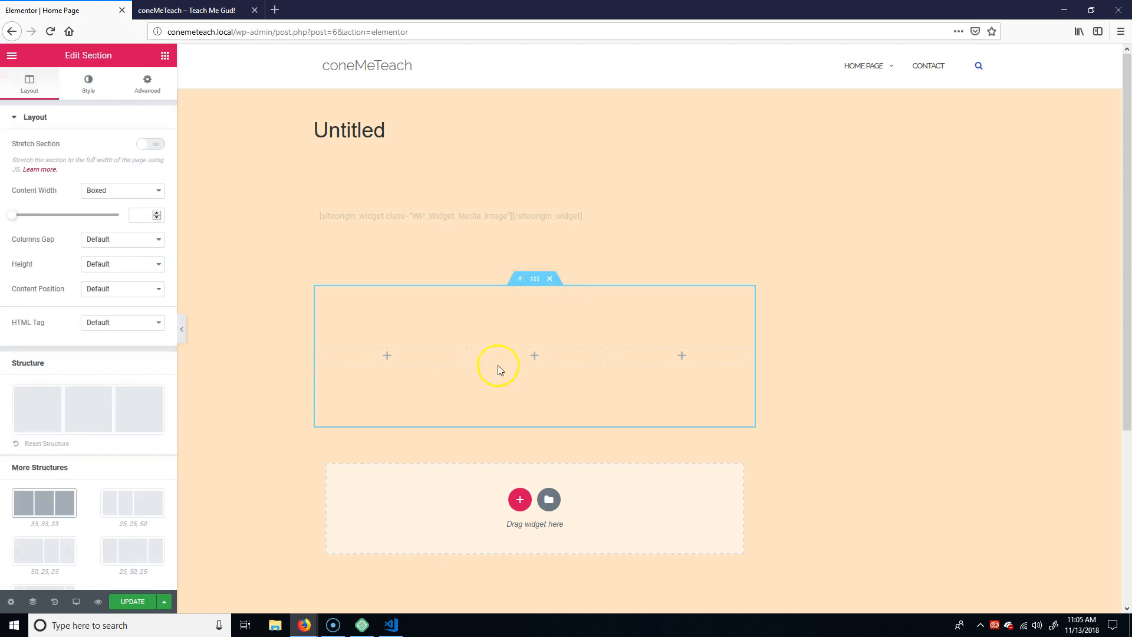
{"action": "left_click", "coordinate": [390, 356]}
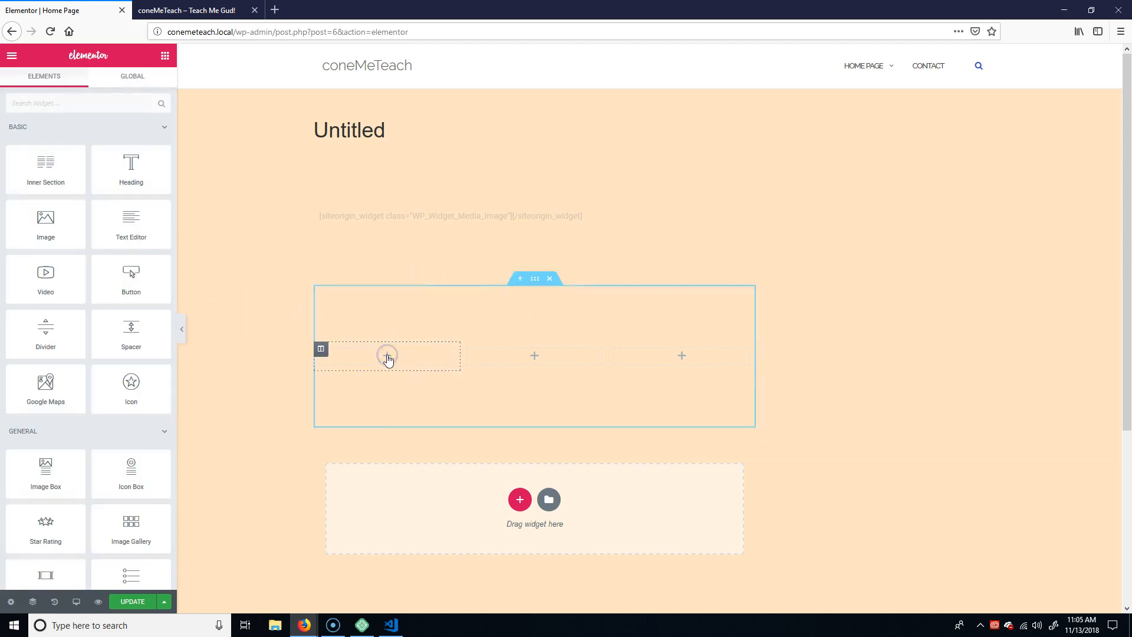
Update the home page to save the added three-column section.
{"action": "left_click", "coordinate": [132, 601]}
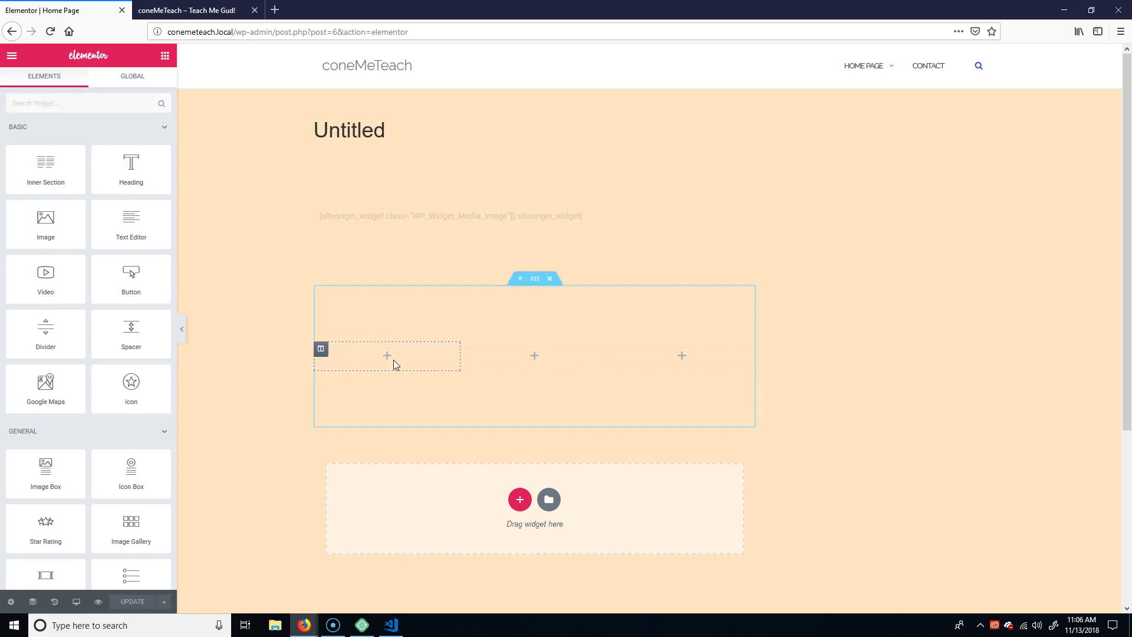
Try an Inner Section widget in the first column of the three-column section and undo it.
{"action": "left_click_drag", "start_coordinate": [43, 168], "coordinate": [395, 359]}
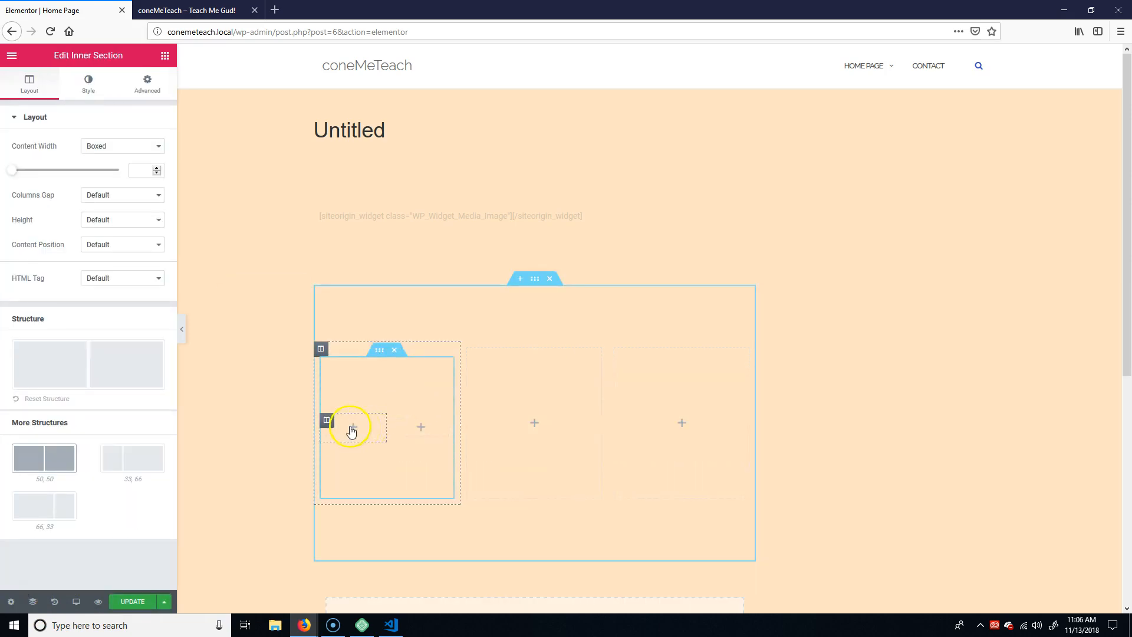
{"action": "key", "text": "ctrl+z"}
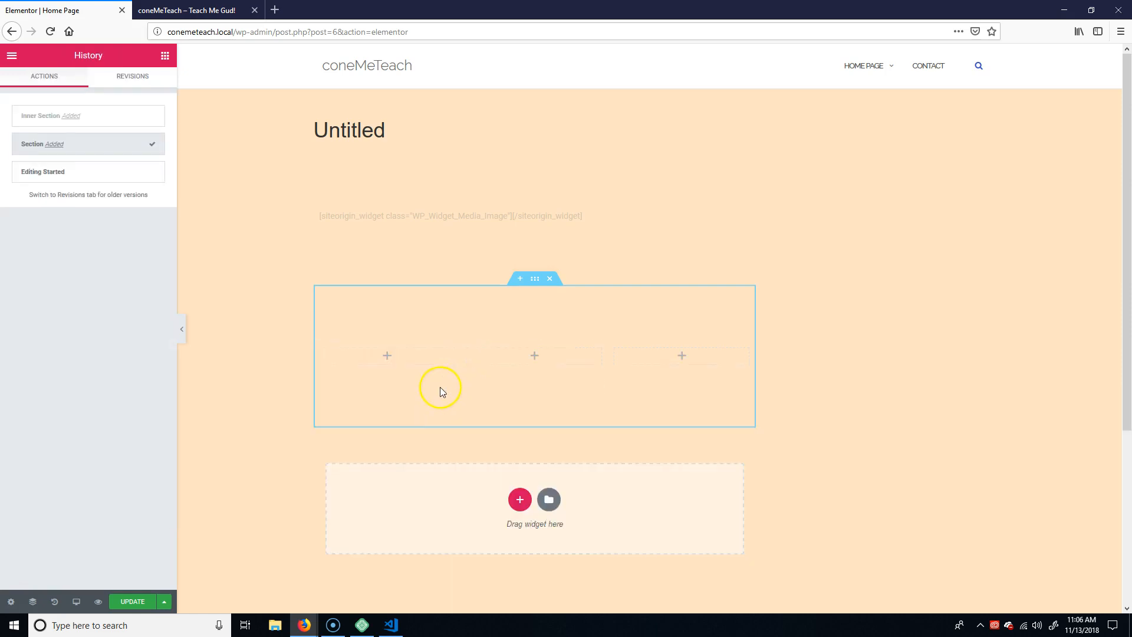
Place a Text Editor widget in each of the three columns of the lower section.
{"action": "left_click", "coordinate": [413, 359]}
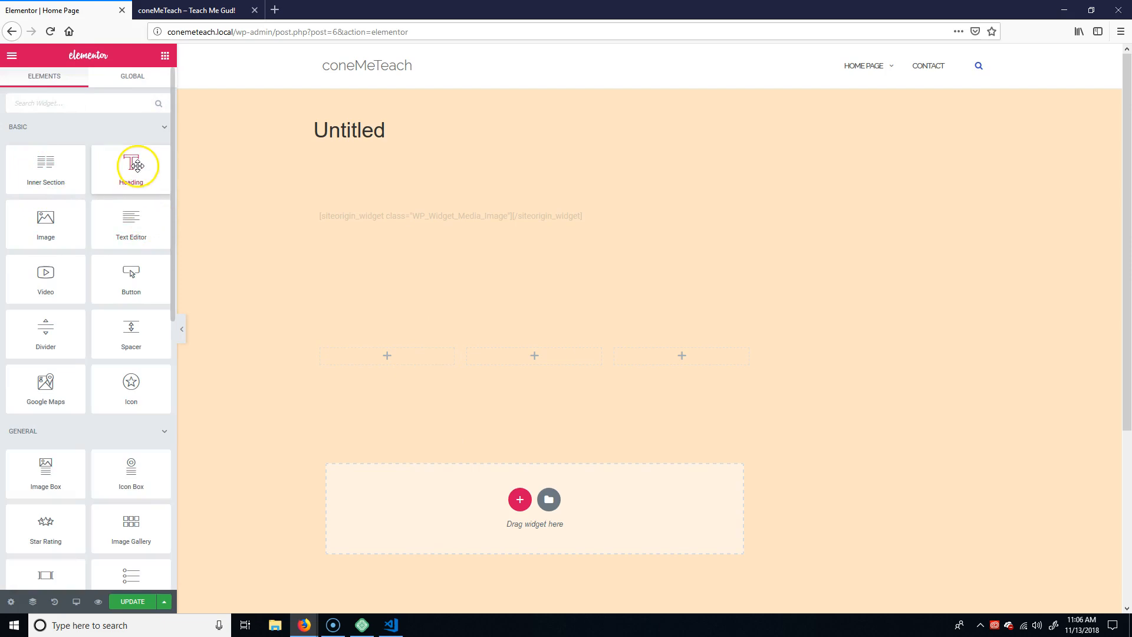
{"action": "left_click_drag", "start_coordinate": [131, 219], "coordinate": [390, 358]}
{"action": "left_click", "coordinate": [87, 233]}
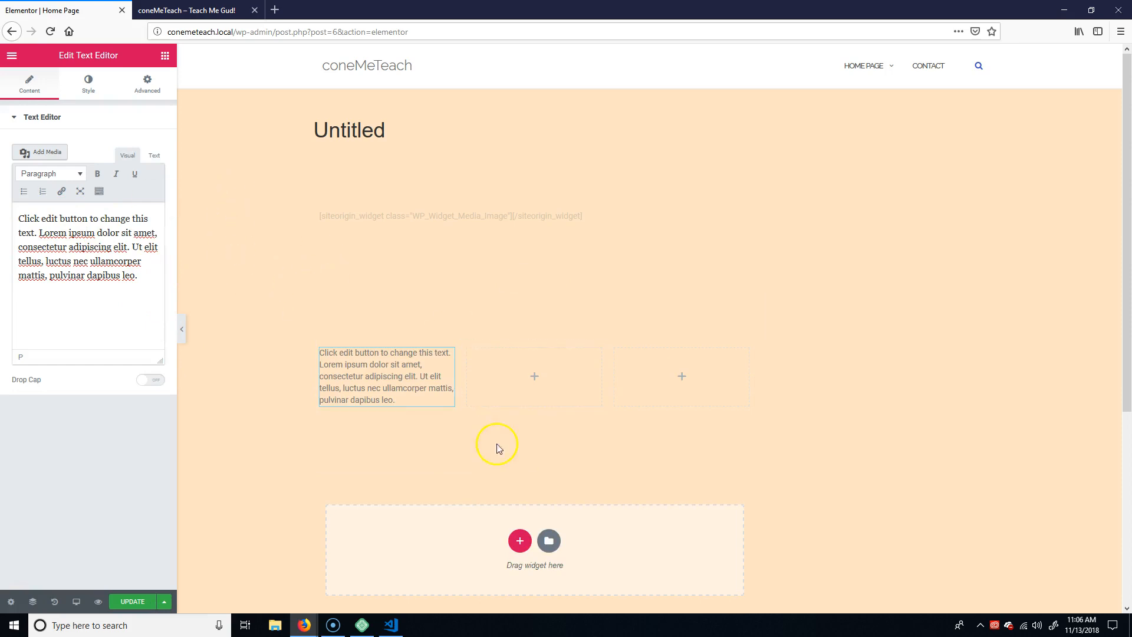
{"action": "left_click", "coordinate": [534, 375]}
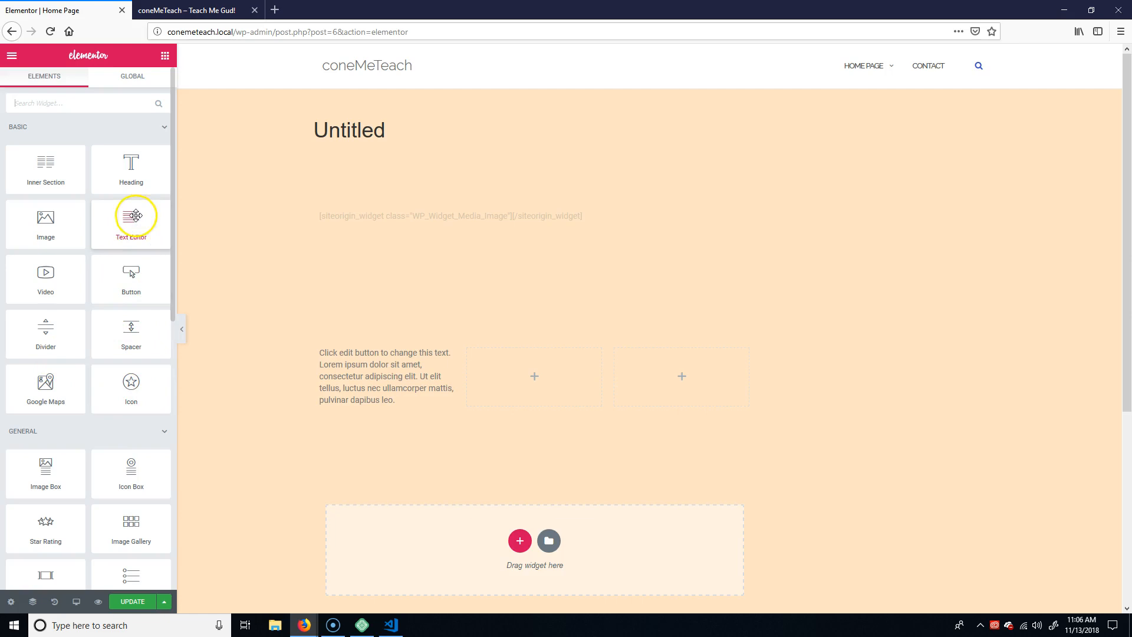
{"action": "left_click_drag", "start_coordinate": [128, 221], "coordinate": [542, 389]}
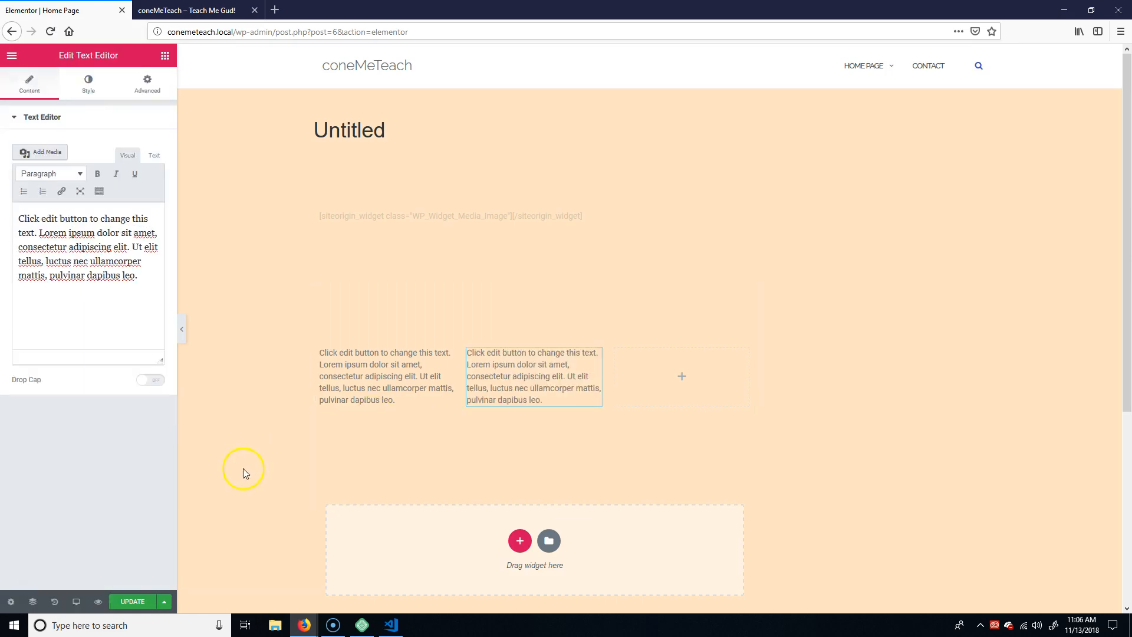
{"action": "left_click", "coordinate": [237, 313]}
{"action": "left_click_drag", "start_coordinate": [125, 221], "coordinate": [688, 380]}
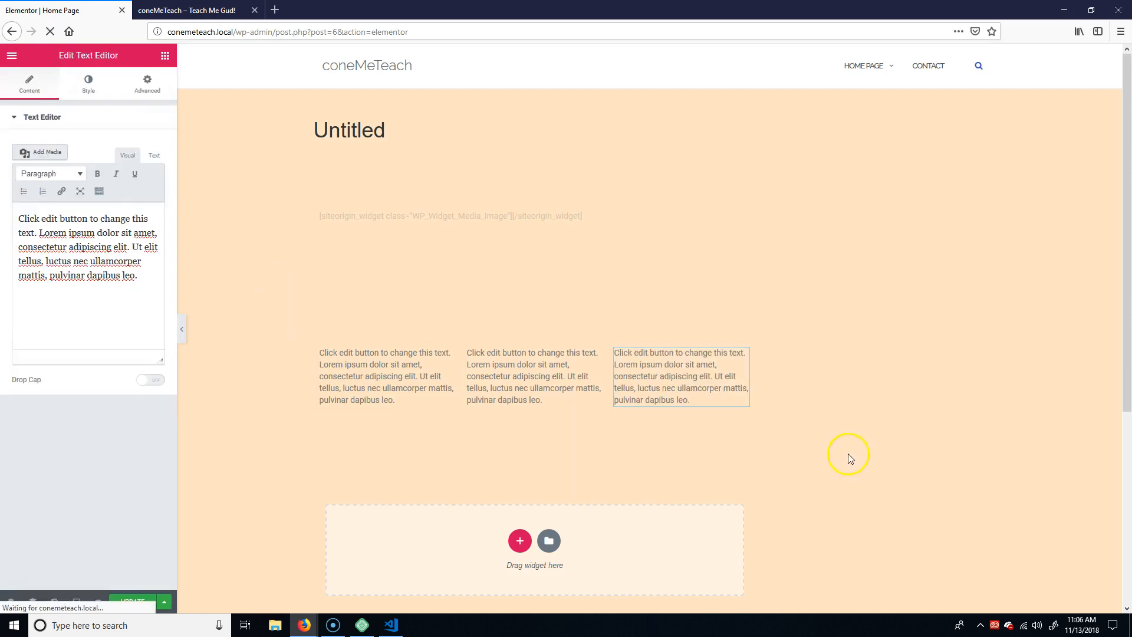
Insert dorm01.png from the Media Library at Medium size (300 × 169) into the upper section's text editor widget.
{"action": "left_click", "coordinate": [733, 217]}
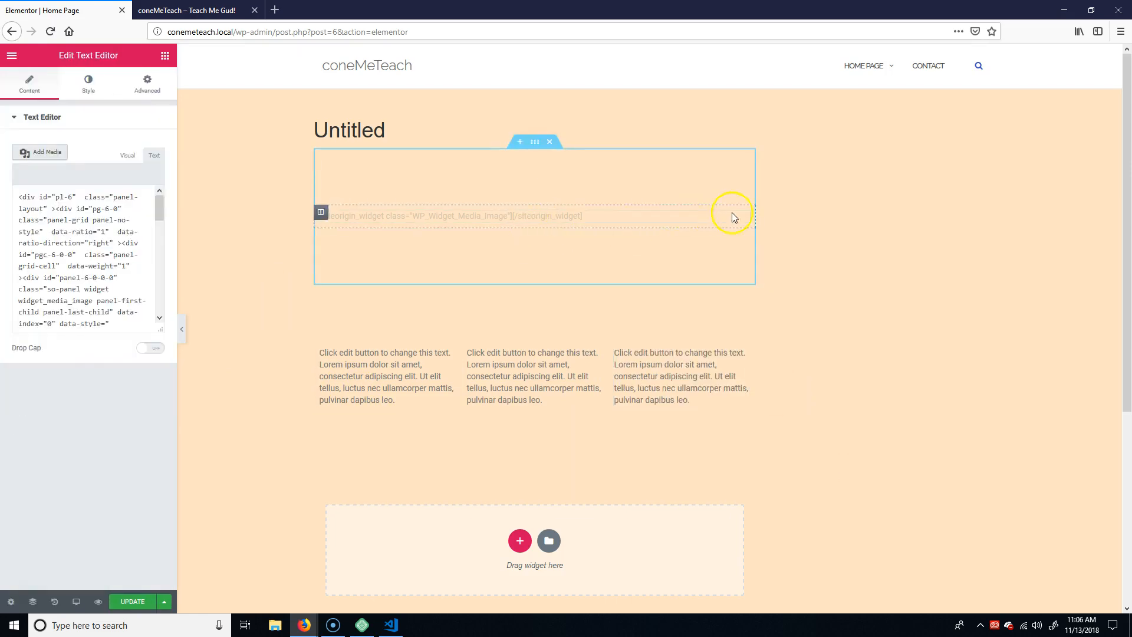
{"action": "left_click", "coordinate": [63, 249]}
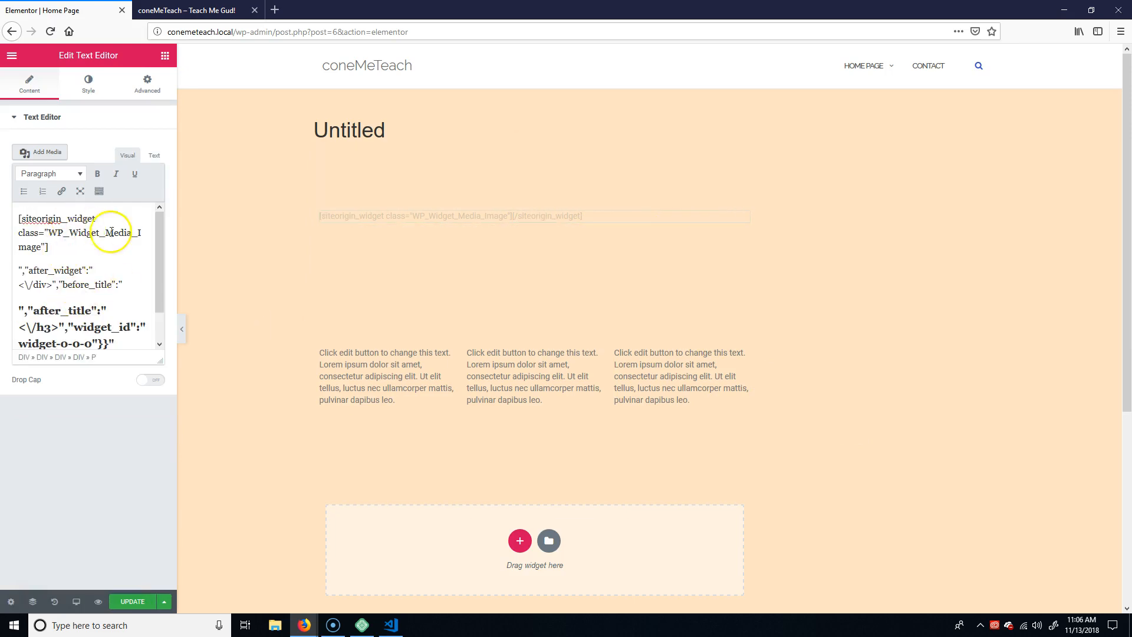
{"action": "left_click", "coordinate": [41, 152]}
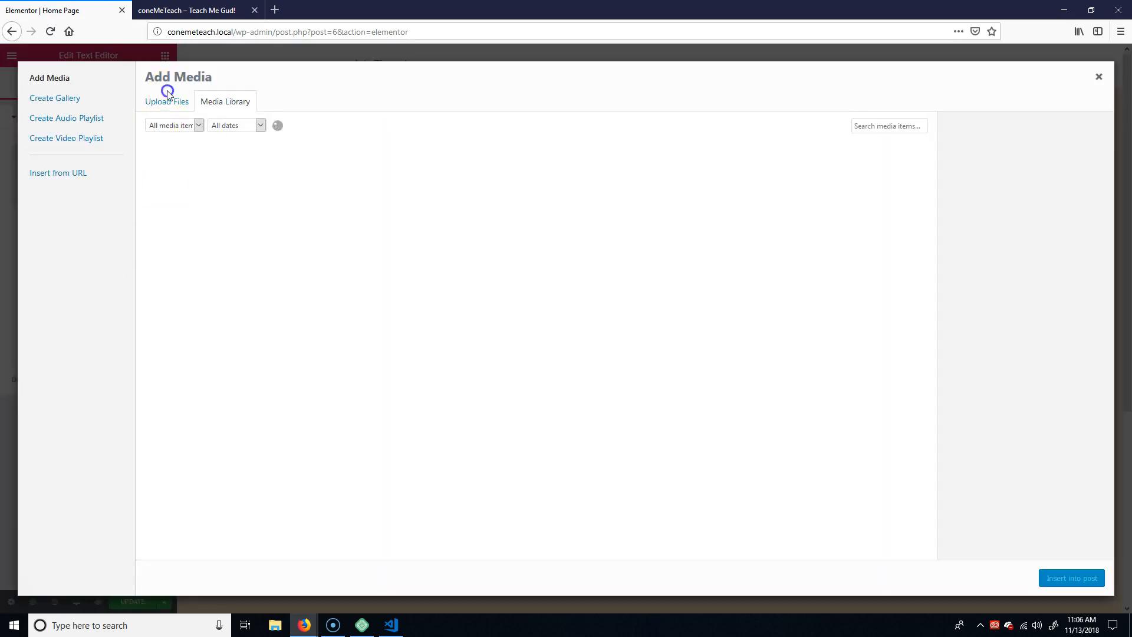
{"action": "left_click", "coordinate": [167, 95]}
{"action": "left_click", "coordinate": [239, 101]}
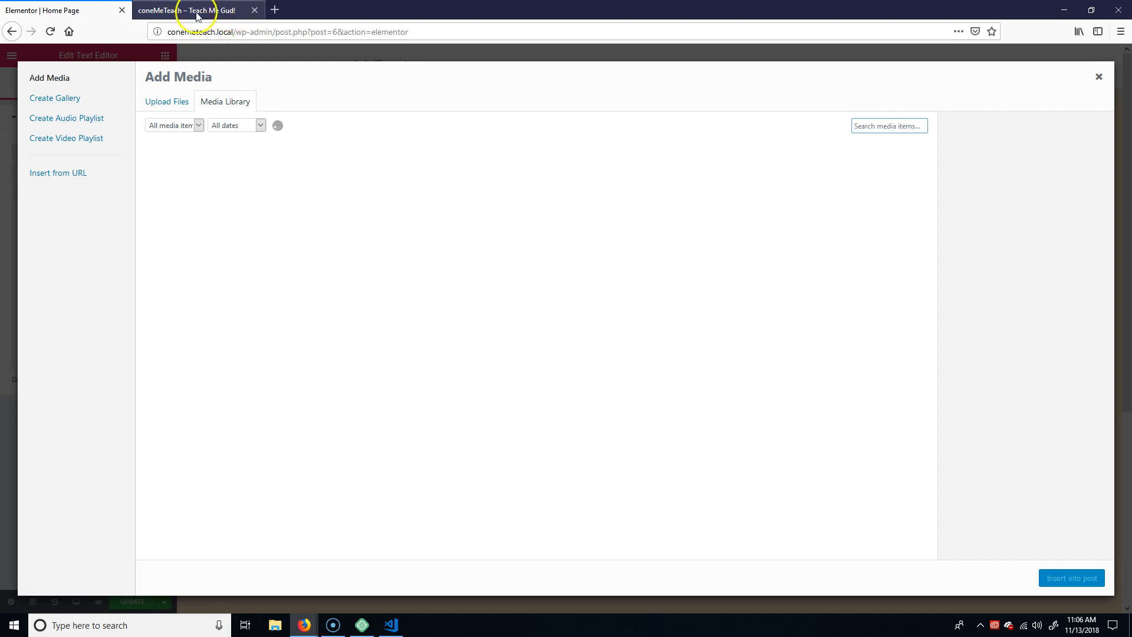
{"action": "left_click", "coordinate": [218, 187]}
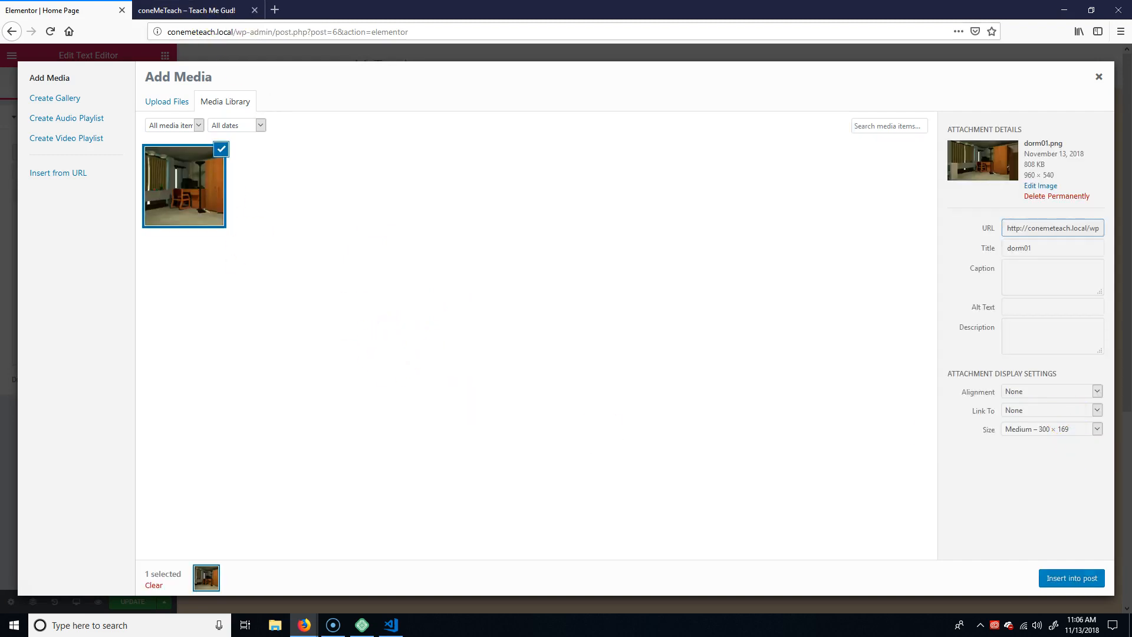
{"action": "left_click", "coordinate": [1071, 577]}
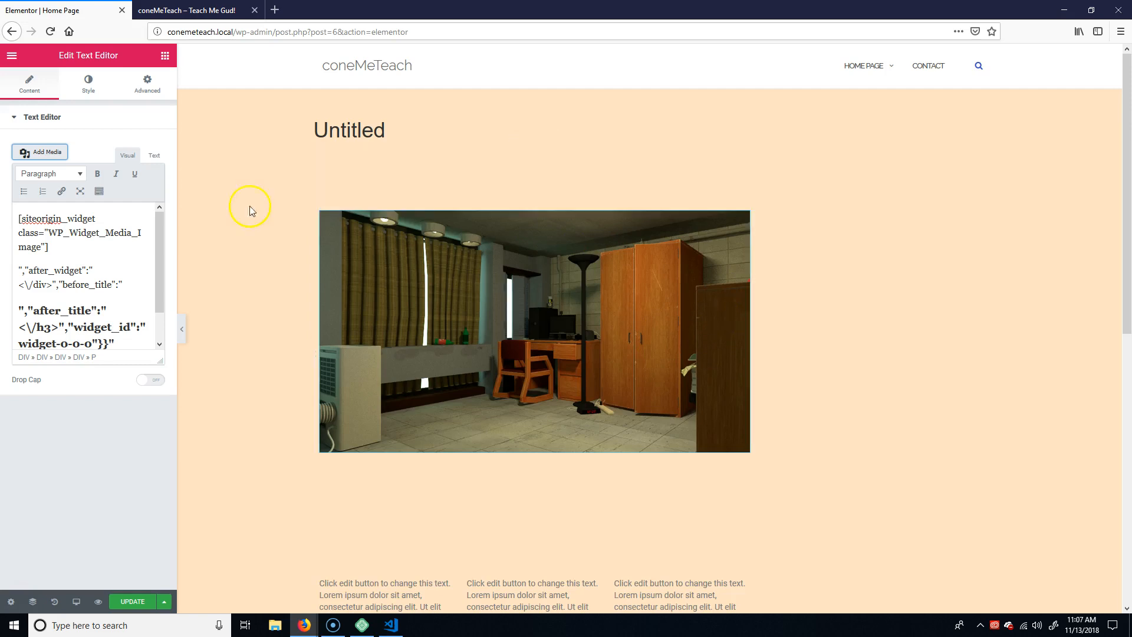
Add a Button widget directly beneath the dorm room image and try to move it to the right of the section.
{"action": "left_click", "coordinate": [985, 358]}
{"action": "scroll", "coordinate": [781, 327], "scroll_direction": "down", "scroll_amount": 7}
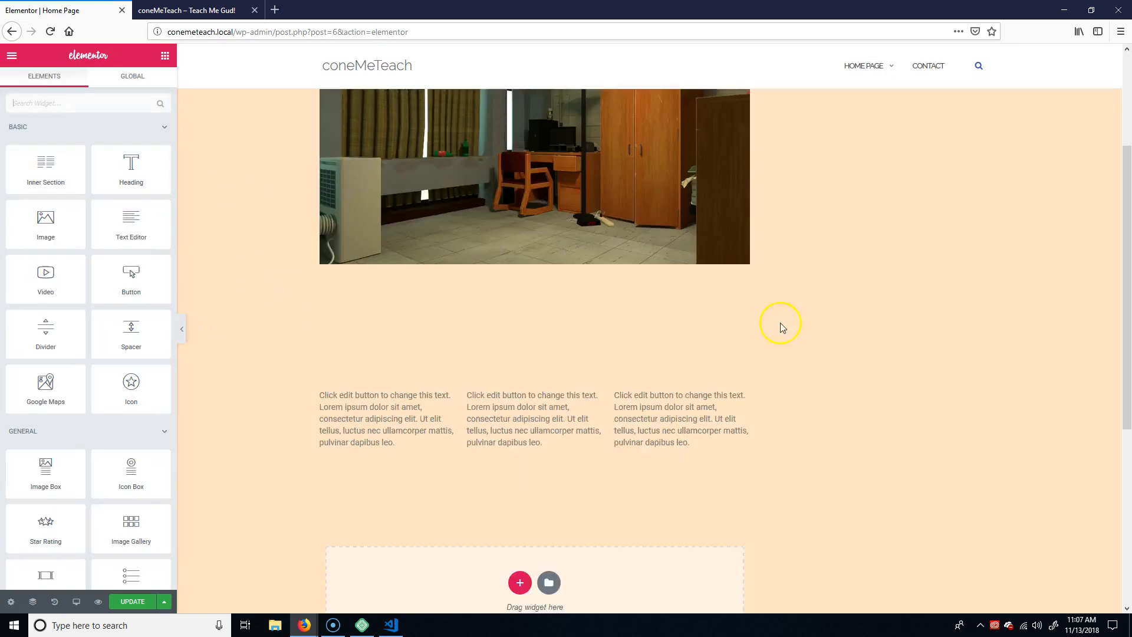
{"action": "scroll", "coordinate": [819, 372], "scroll_direction": "up", "scroll_amount": 5}
{"action": "scroll", "coordinate": [818, 371], "scroll_direction": "up", "scroll_amount": 3}
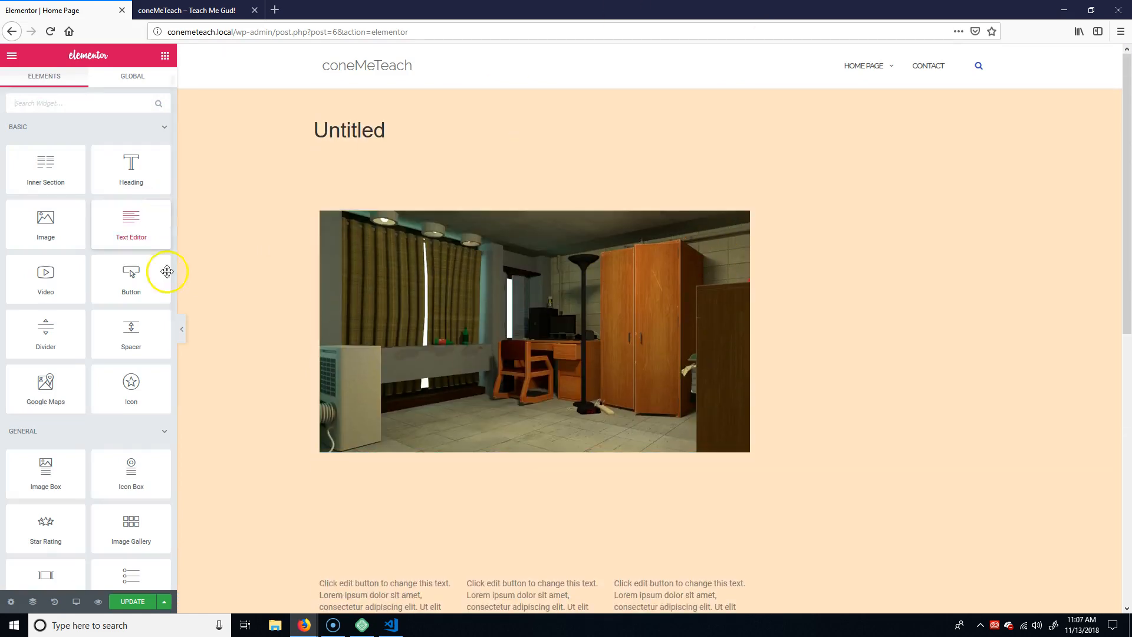
{"action": "left_click_drag", "start_coordinate": [122, 274], "coordinate": [519, 447]}
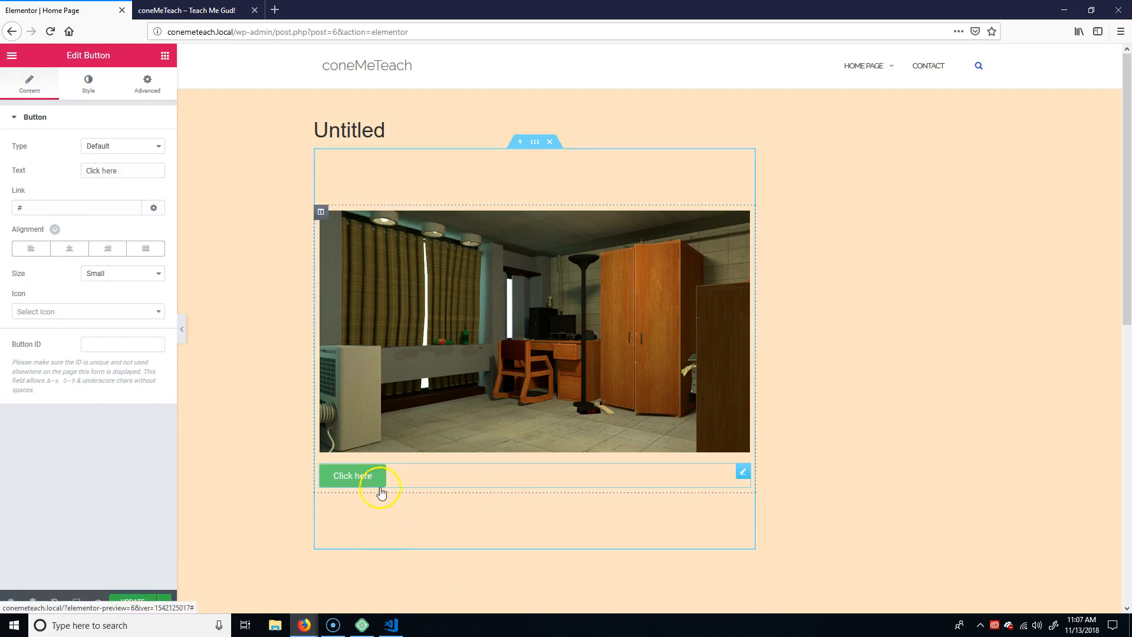
{"action": "left_click_drag", "start_coordinate": [360, 477], "coordinate": [912, 487]}
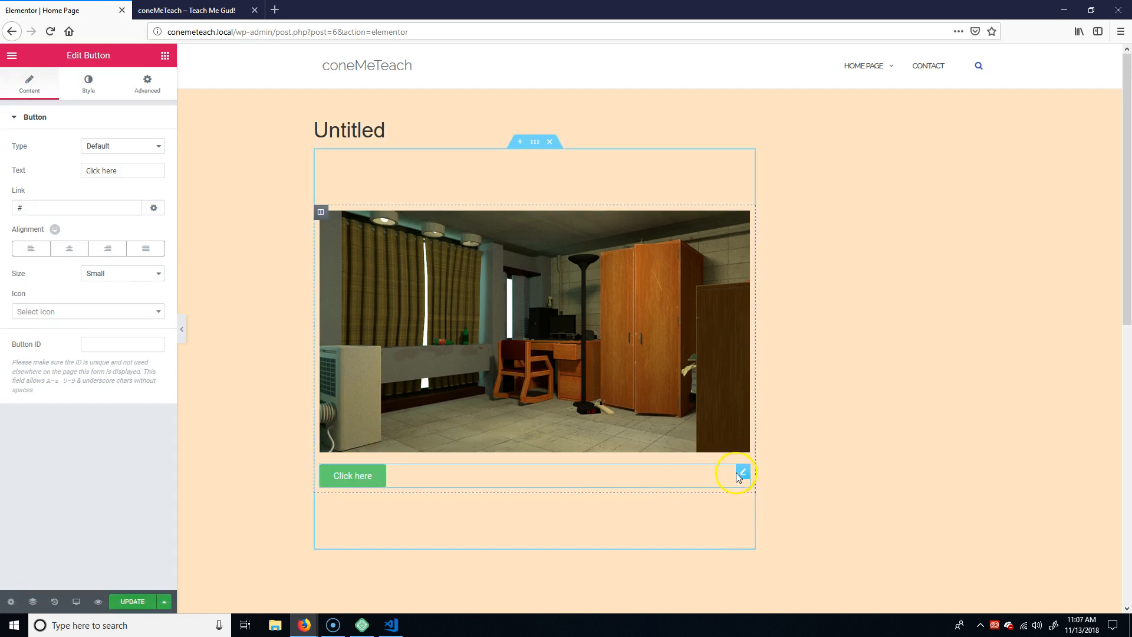
Delete the "Click here" button beneath the dorm room image.
{"action": "left_click", "coordinate": [741, 475]}
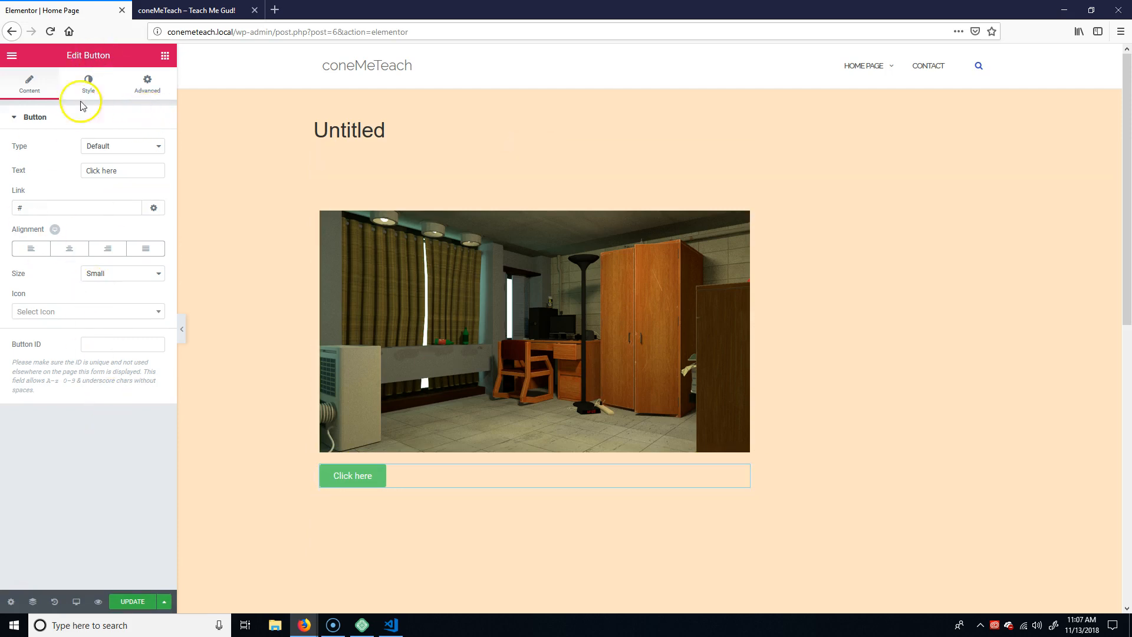
{"action": "left_click", "coordinate": [351, 477]}
{"action": "right_click", "coordinate": [351, 478]}
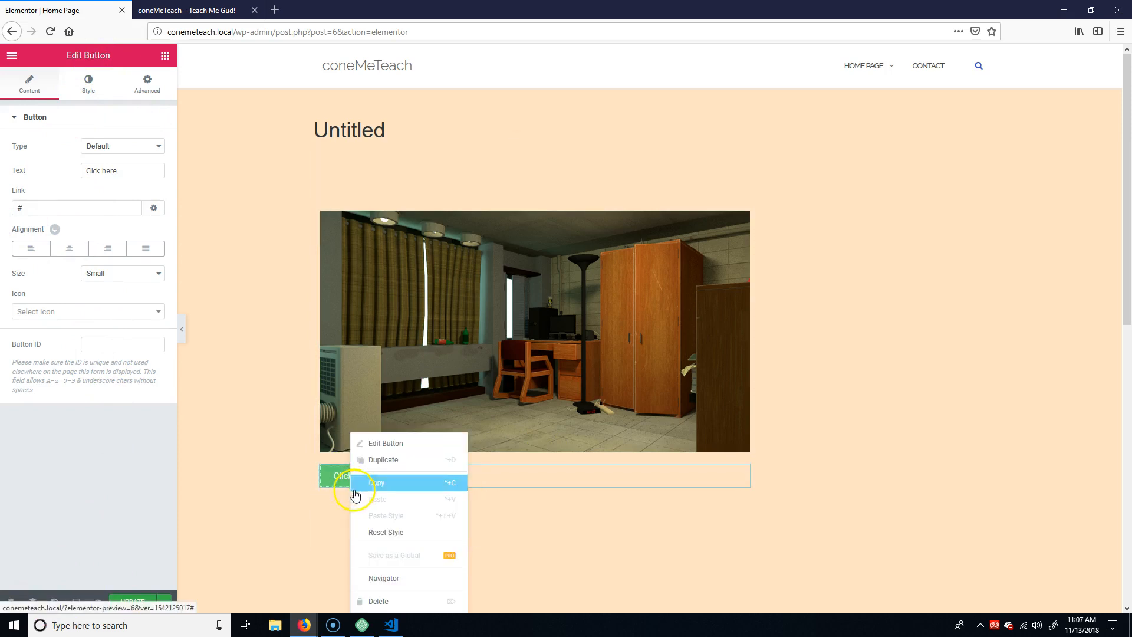
{"action": "left_click", "coordinate": [451, 599]}
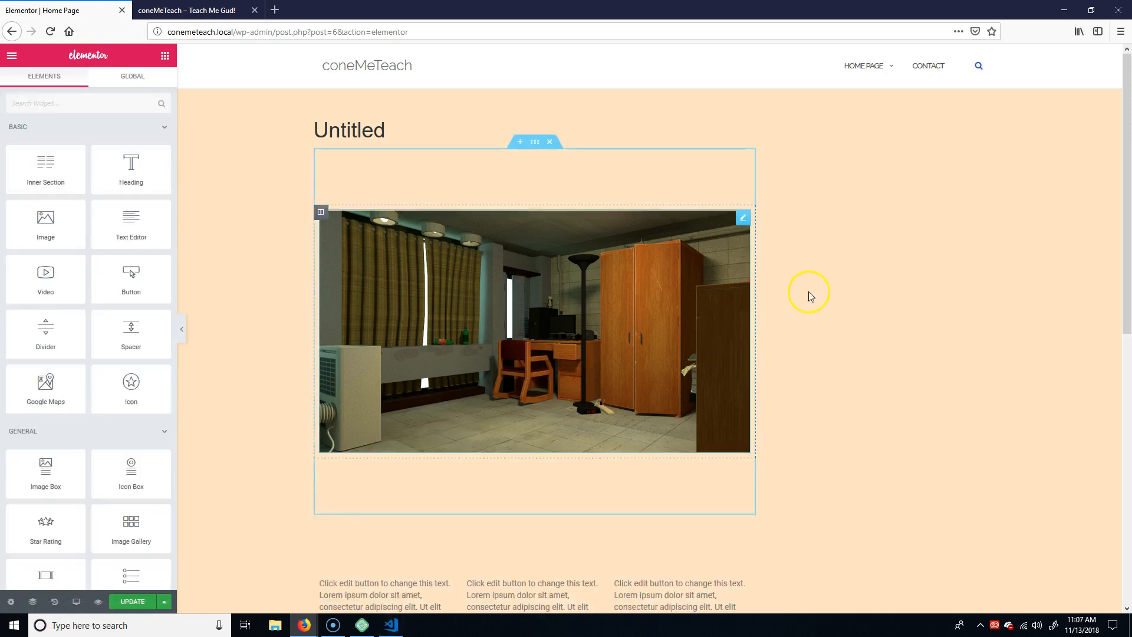
Review the image and three-column text layout, then update the home page to save the Elementor changes.
{"action": "scroll", "coordinate": [537, 270], "scroll_direction": "down", "scroll_amount": 6}
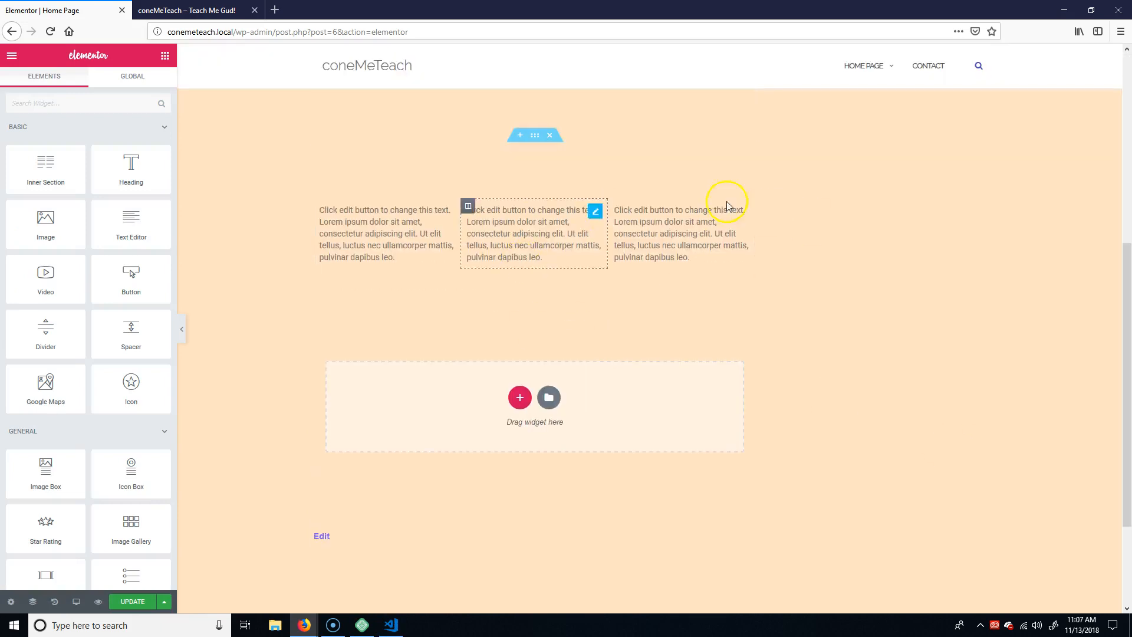
{"action": "scroll", "coordinate": [808, 271], "scroll_direction": "up", "scroll_amount": 5}
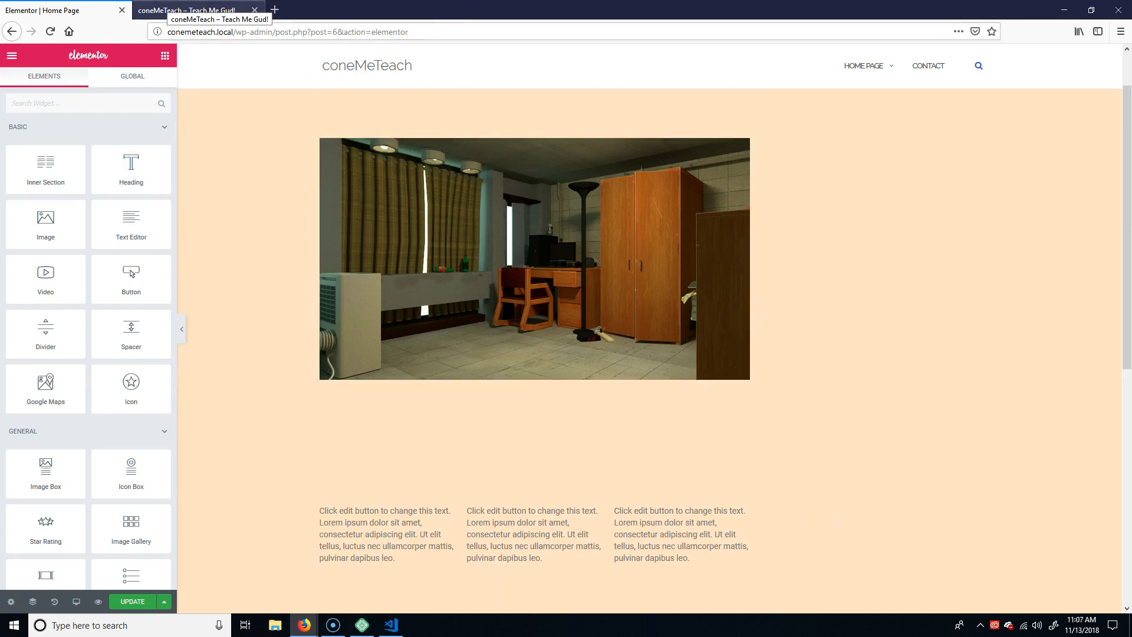
{"action": "left_click", "coordinate": [177, 10]}
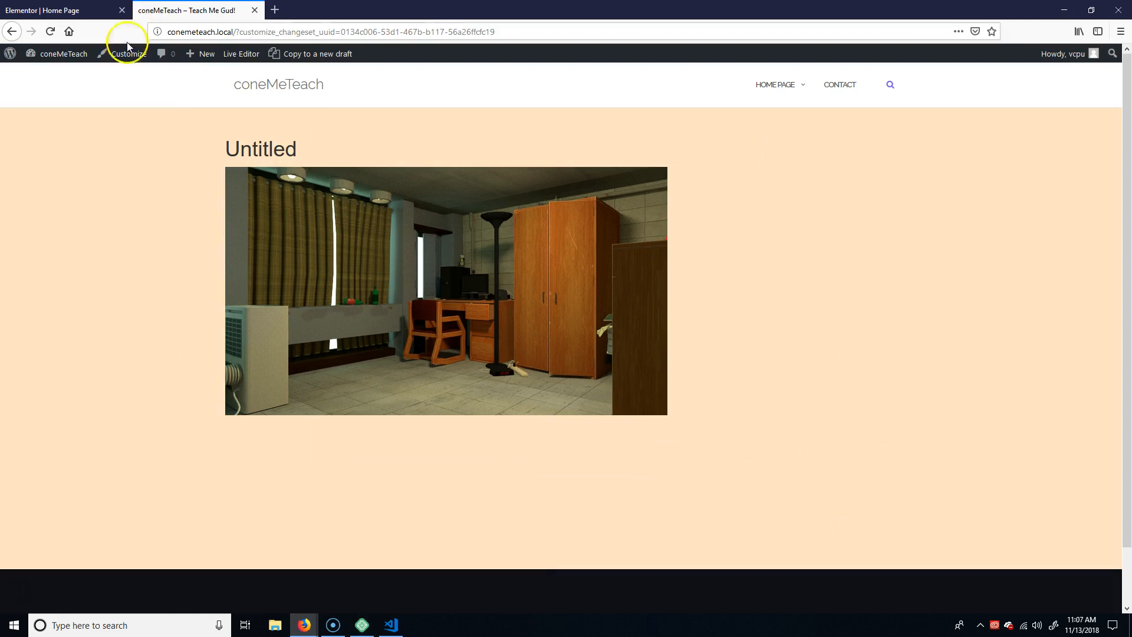
{"action": "left_click", "coordinate": [53, 10]}
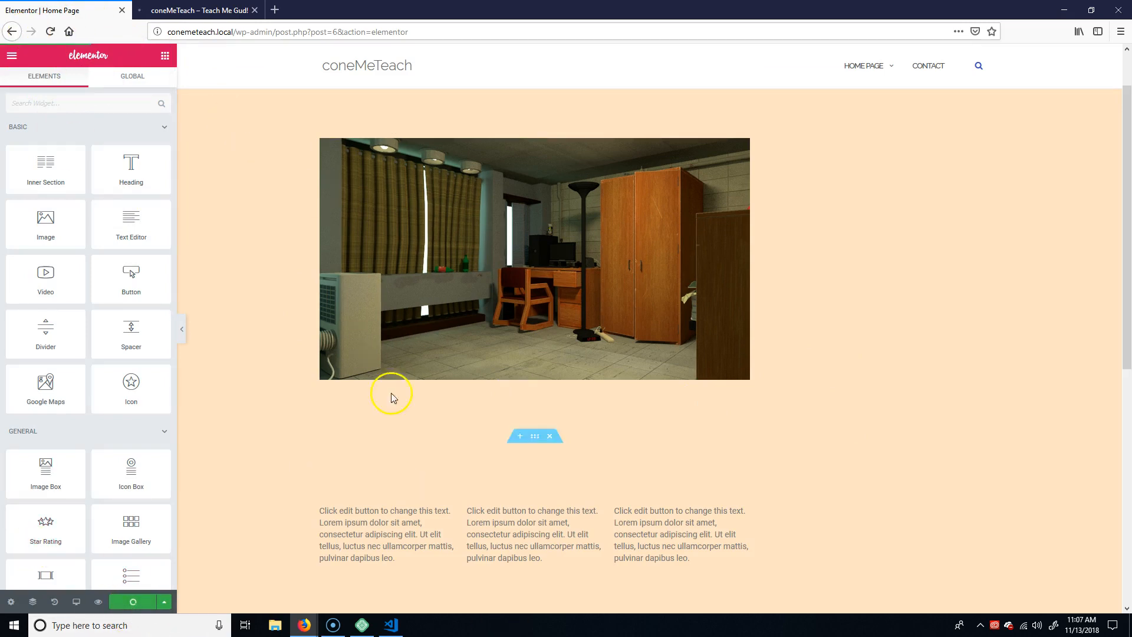
Reload the site preview and compare its dorm room image and text columns with the home page layout in Elementor.
{"action": "left_click", "coordinate": [200, 10]}
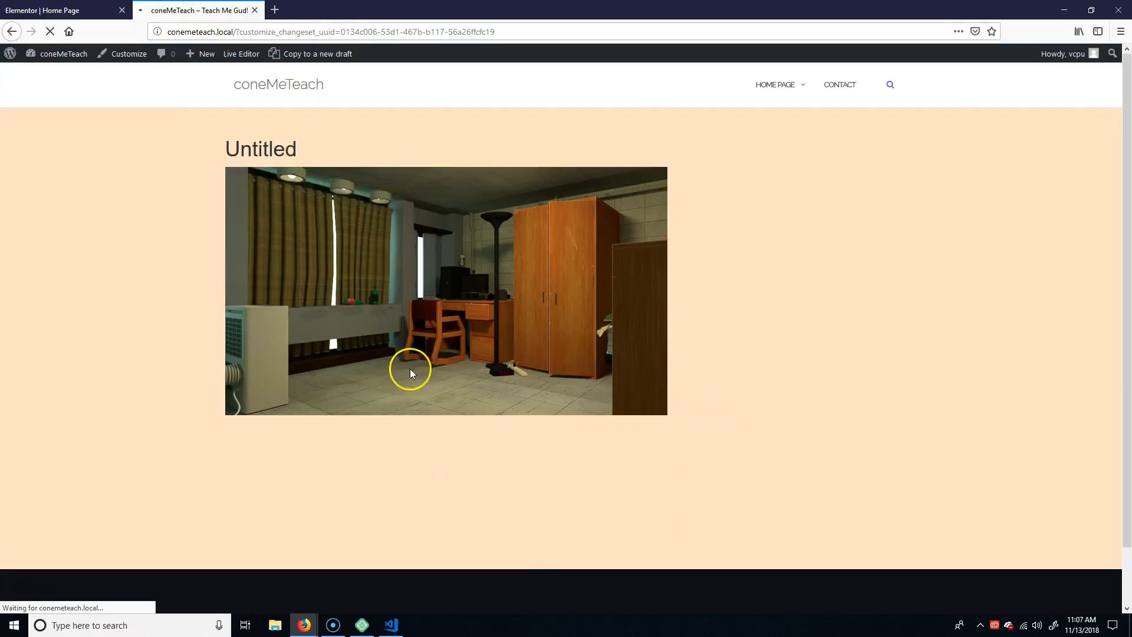
{"action": "left_click", "coordinate": [64, 9]}
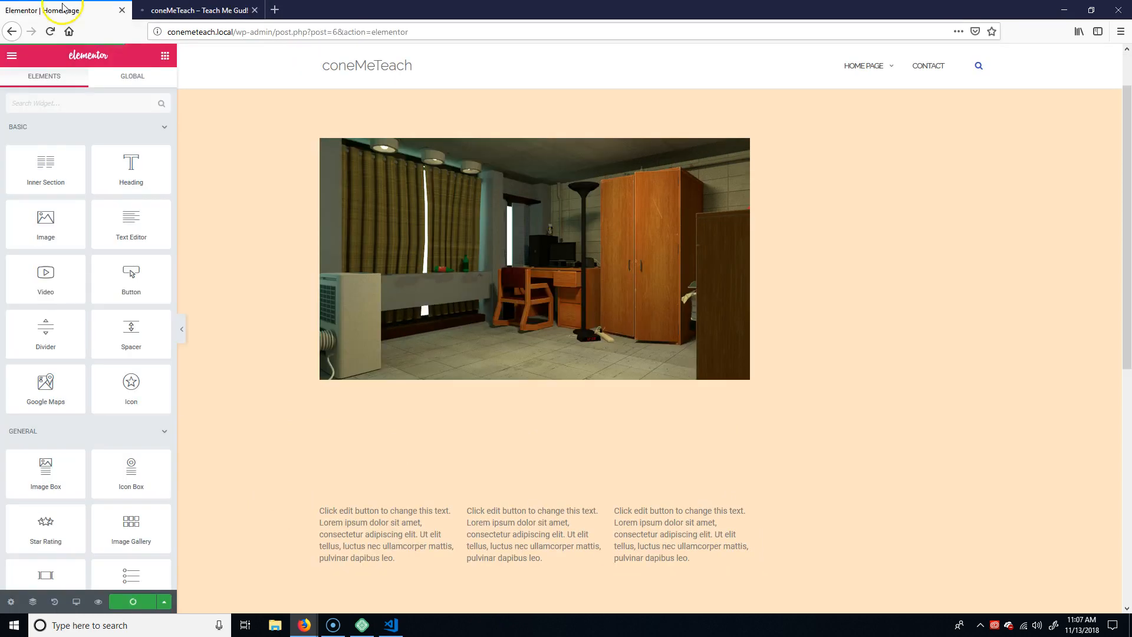
{"action": "left_click", "coordinate": [200, 11]}
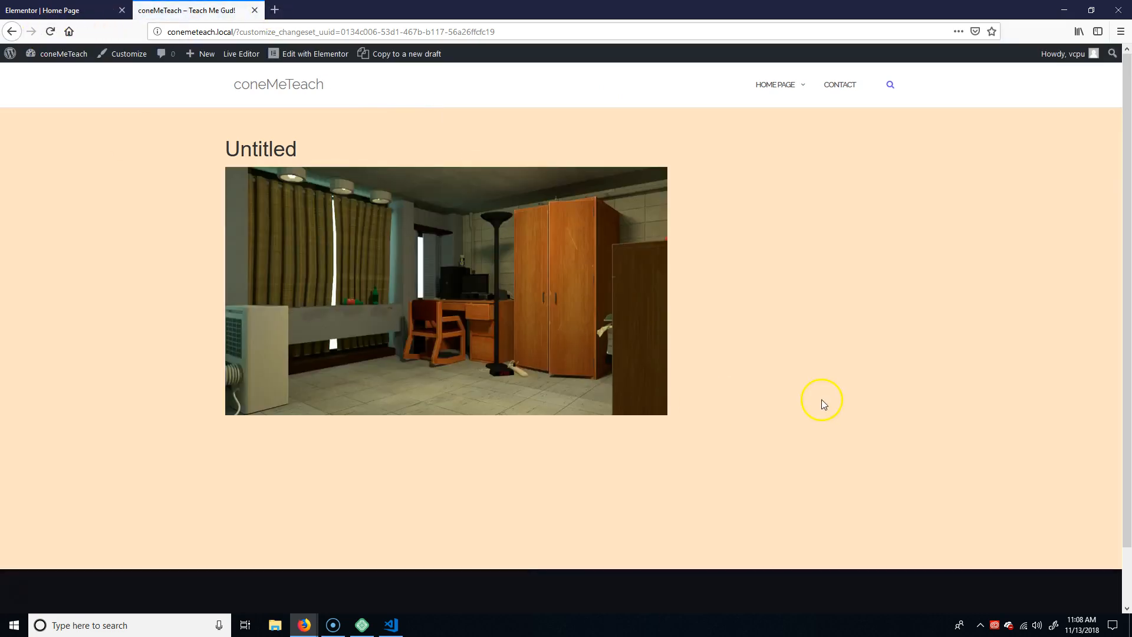
{"action": "left_click", "coordinate": [50, 31]}
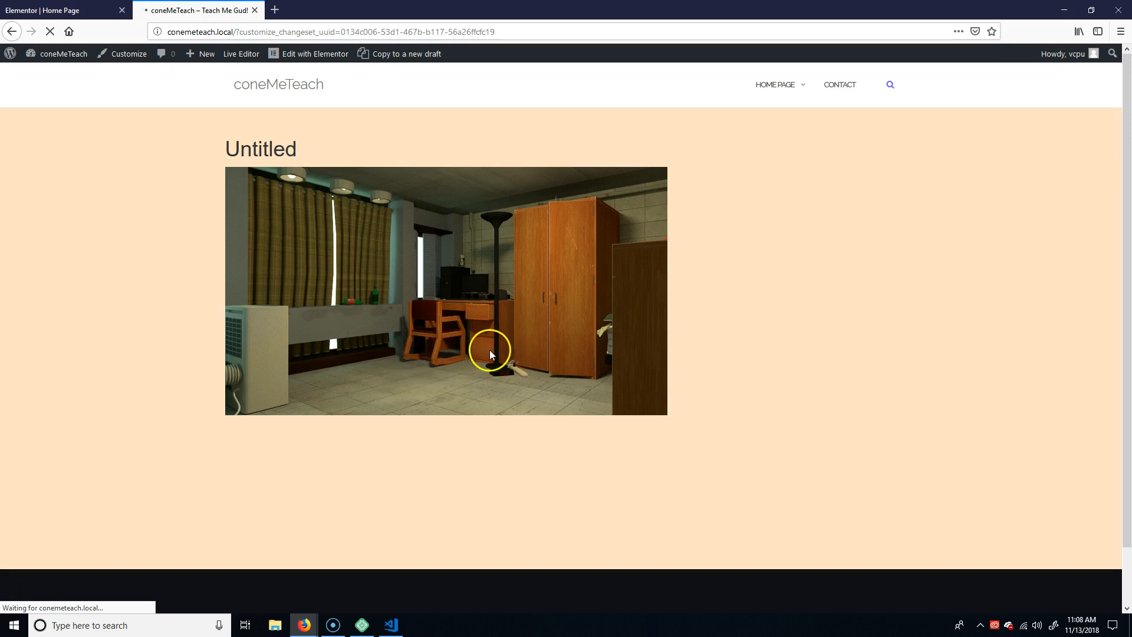
{"action": "left_click", "coordinate": [35, 10]}
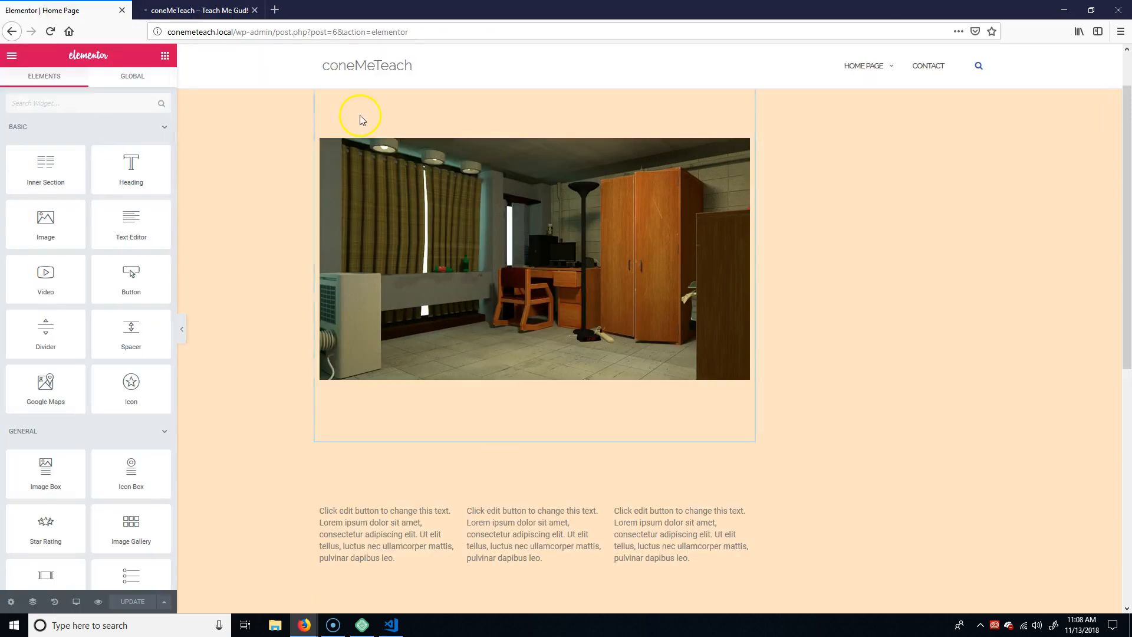
{"action": "left_click", "coordinate": [220, 10]}
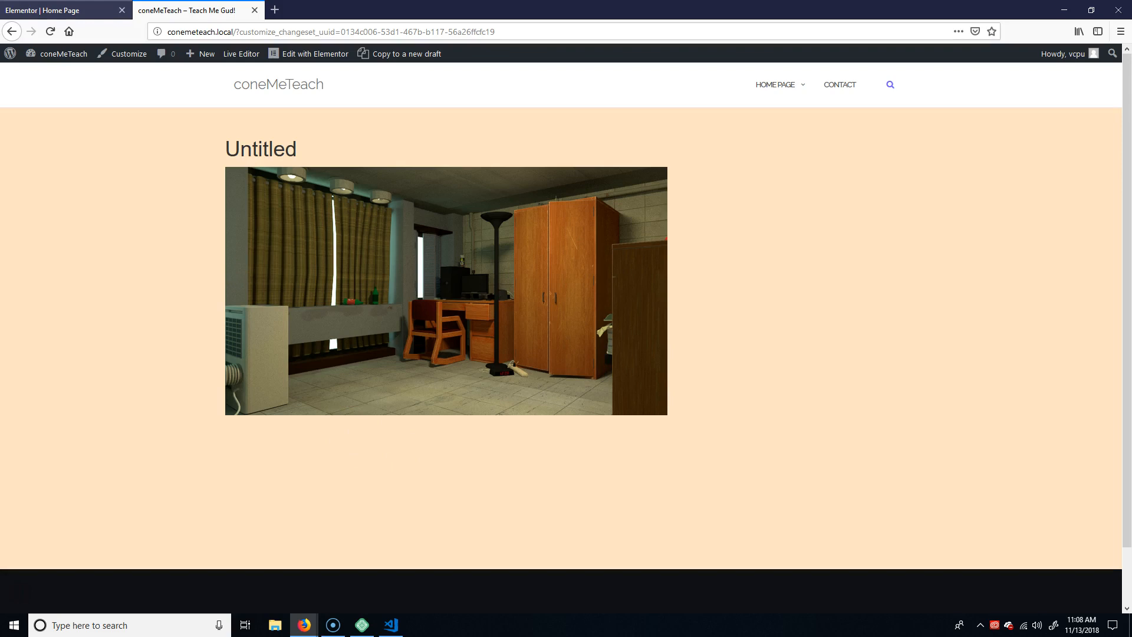
{"action": "left_click", "coordinate": [89, 10]}
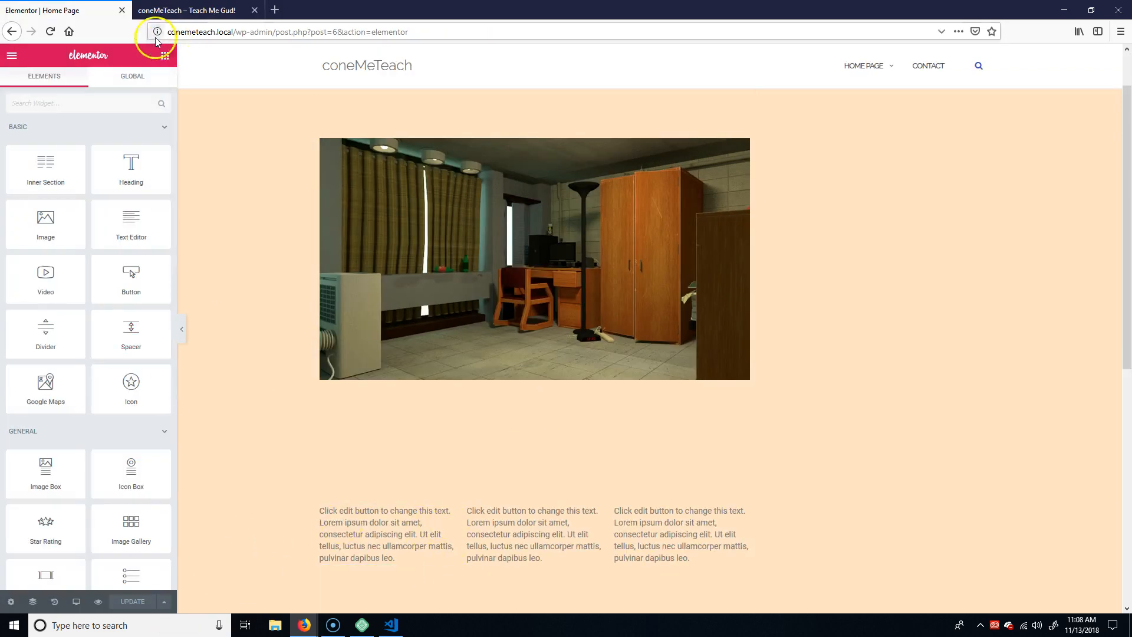
{"action": "left_click", "coordinate": [177, 10]}
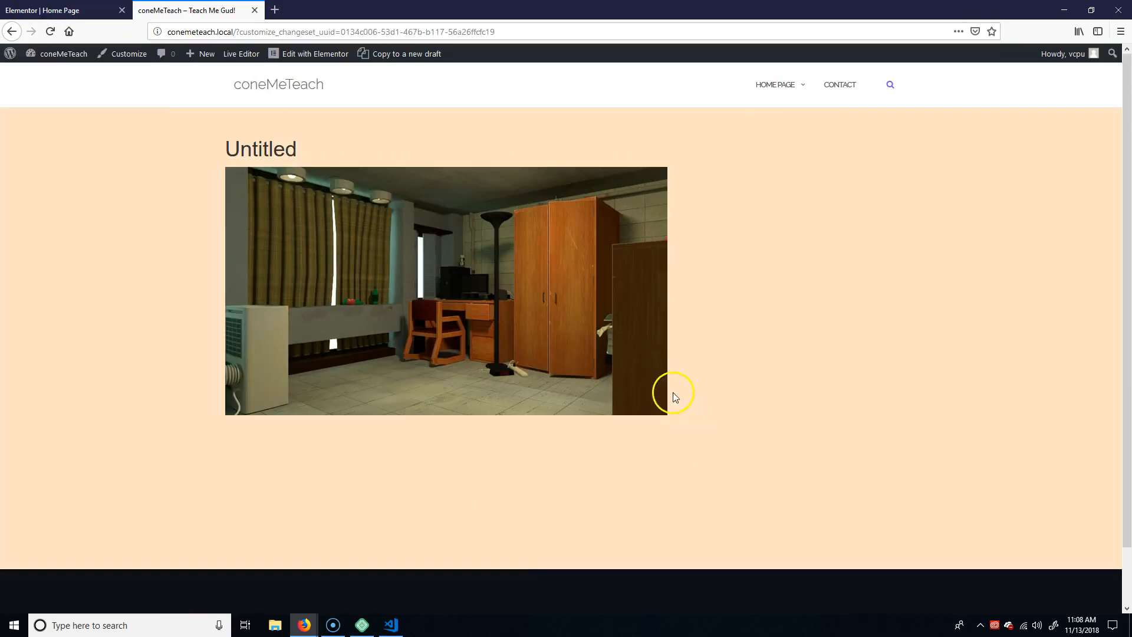